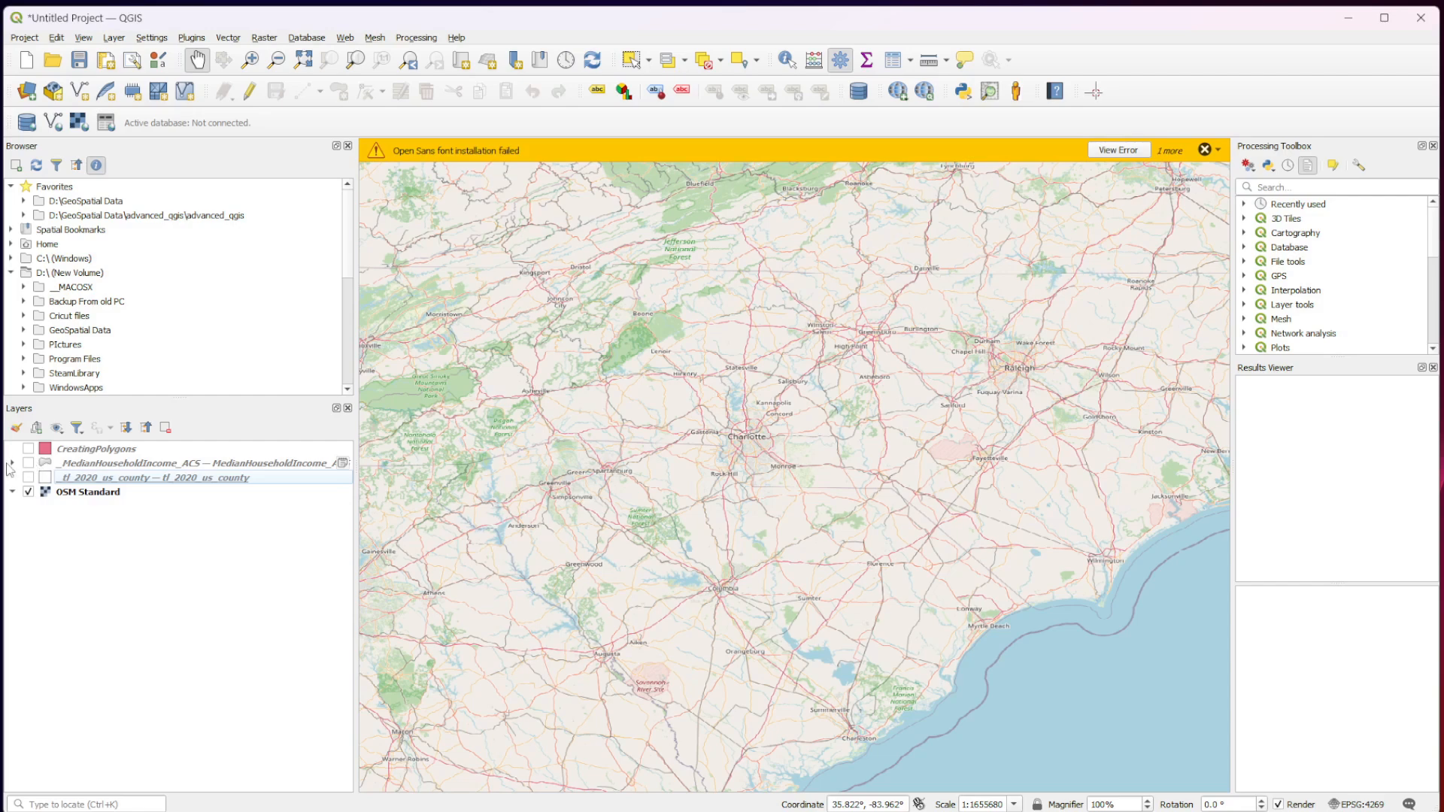
{"action": "left_click", "coordinate": [12, 463]}
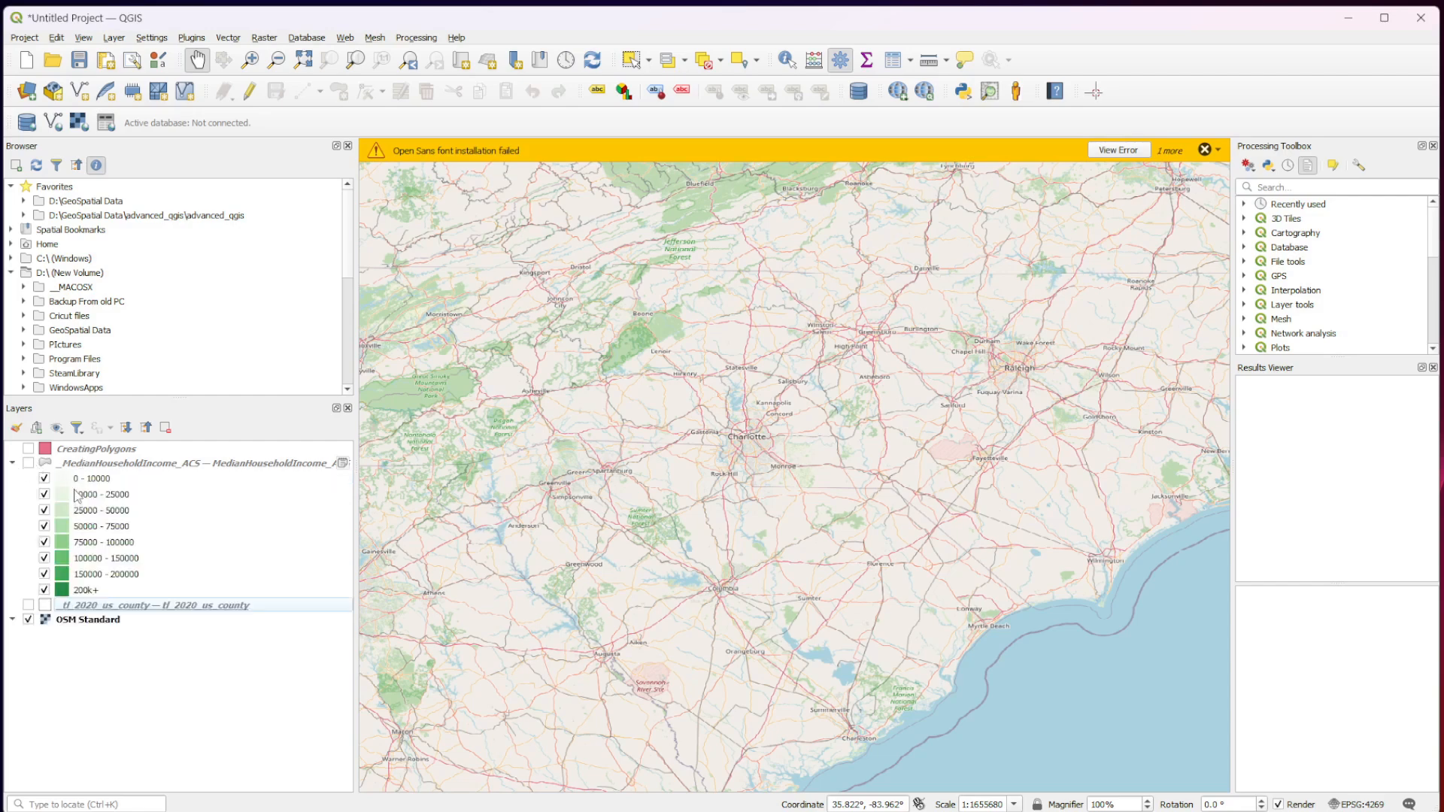
{"action": "left_click", "coordinate": [12, 463]}
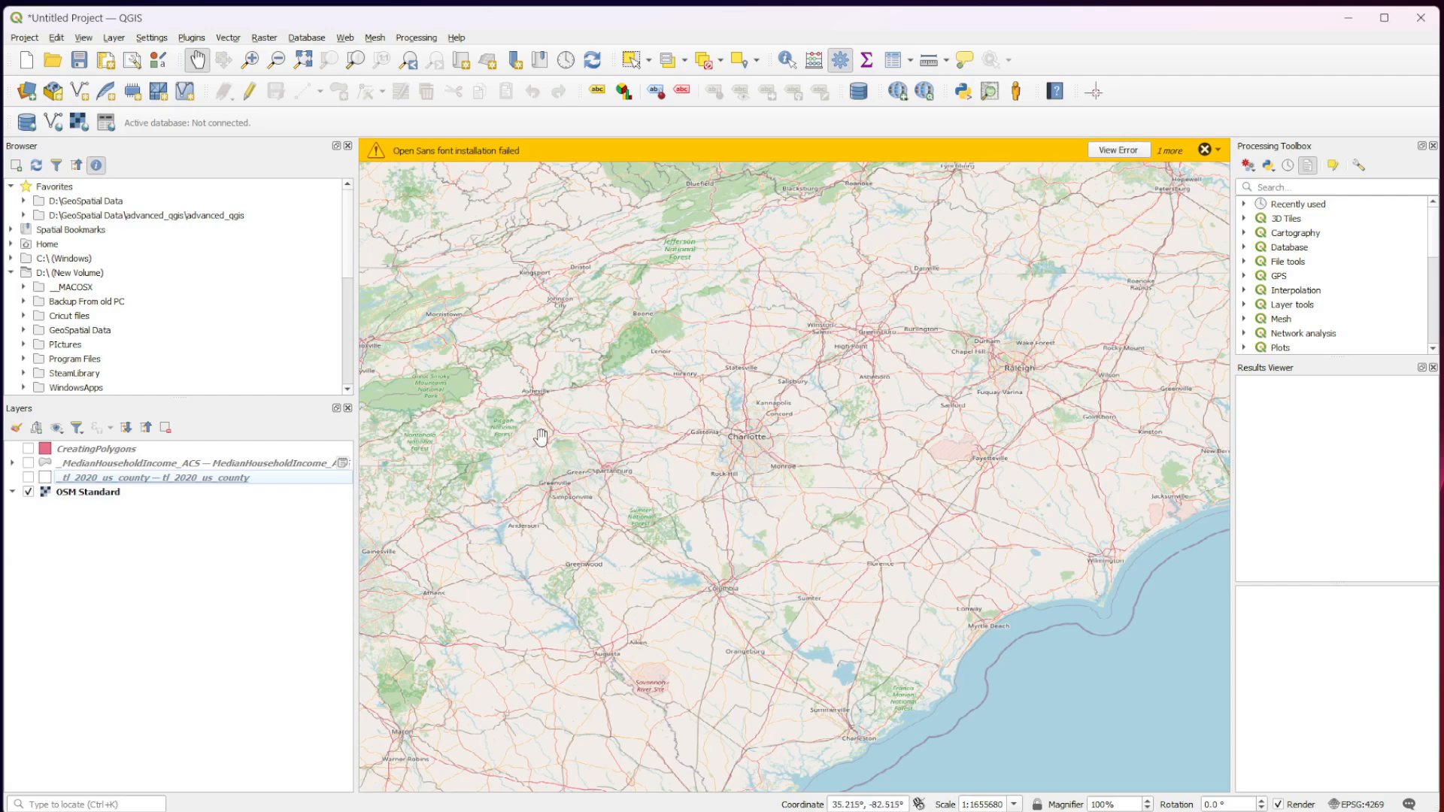
Zoom the map to the CreatingPolygons layer and make that layer visible.
{"action": "right_click", "coordinate": [190, 452]}
{"action": "left_click", "coordinate": [226, 455]}
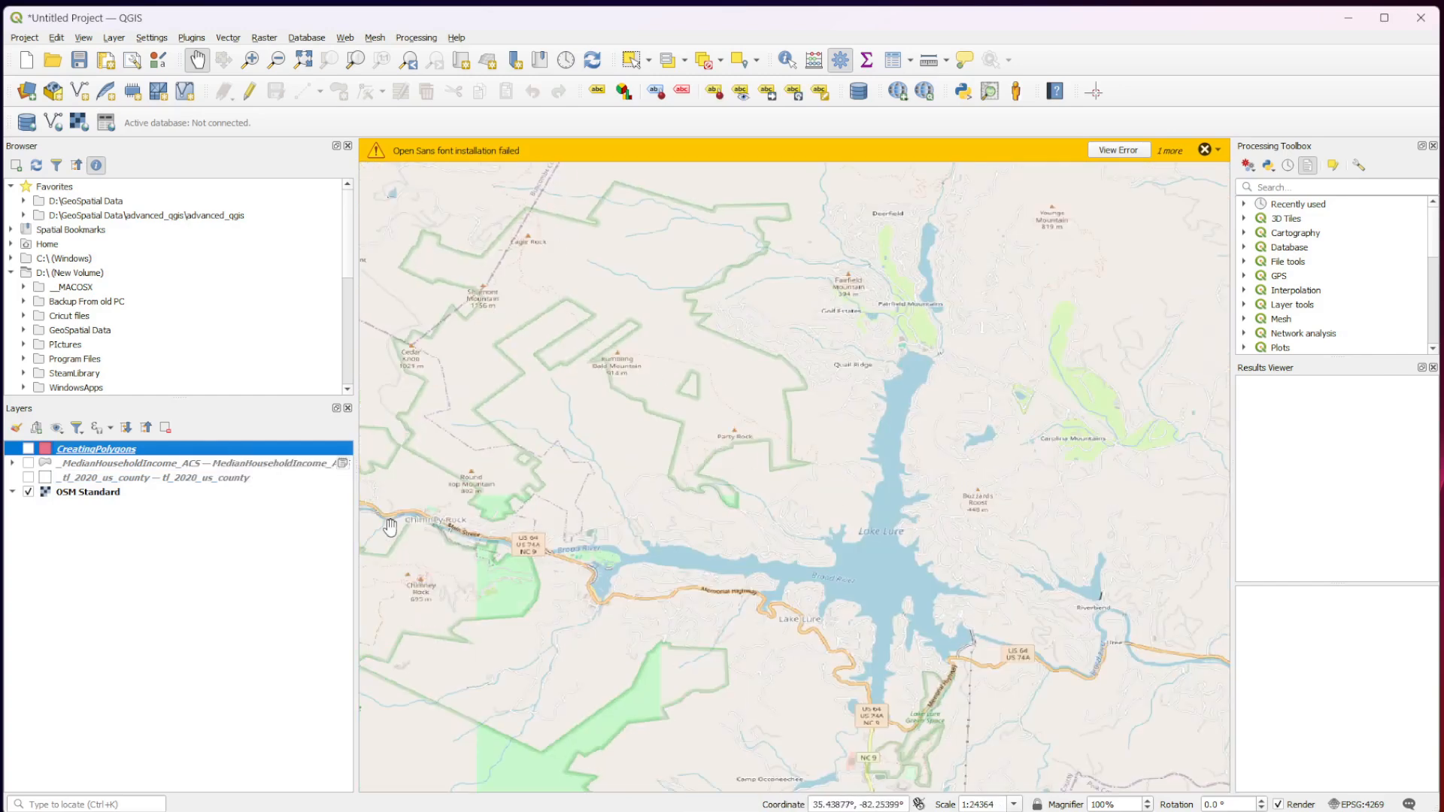
{"action": "left_click", "coordinate": [29, 449]}
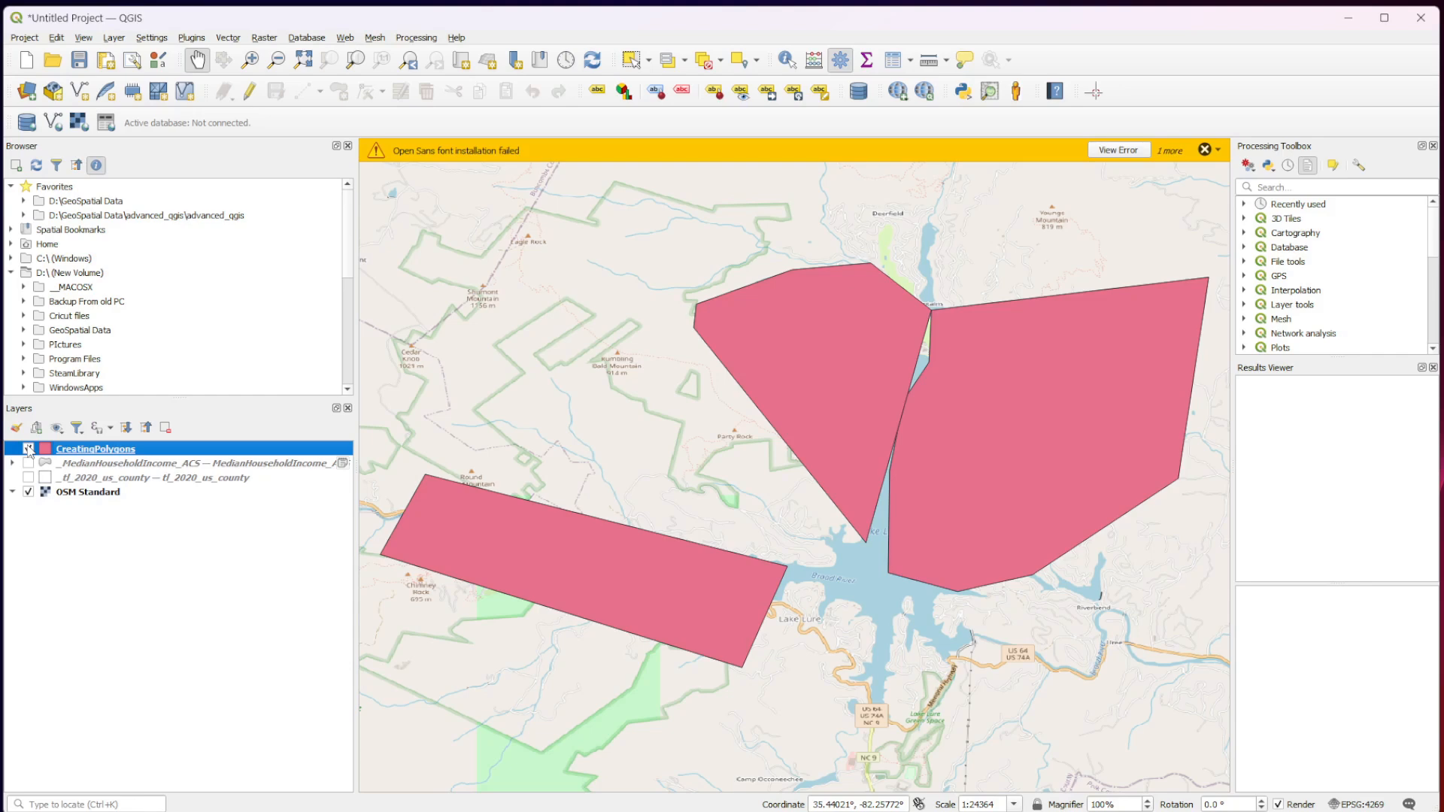
Show labels for the CreatingPolygons layer and set its label properties to Single Labels with Name as the value.
{"action": "right_click", "coordinate": [136, 451]}
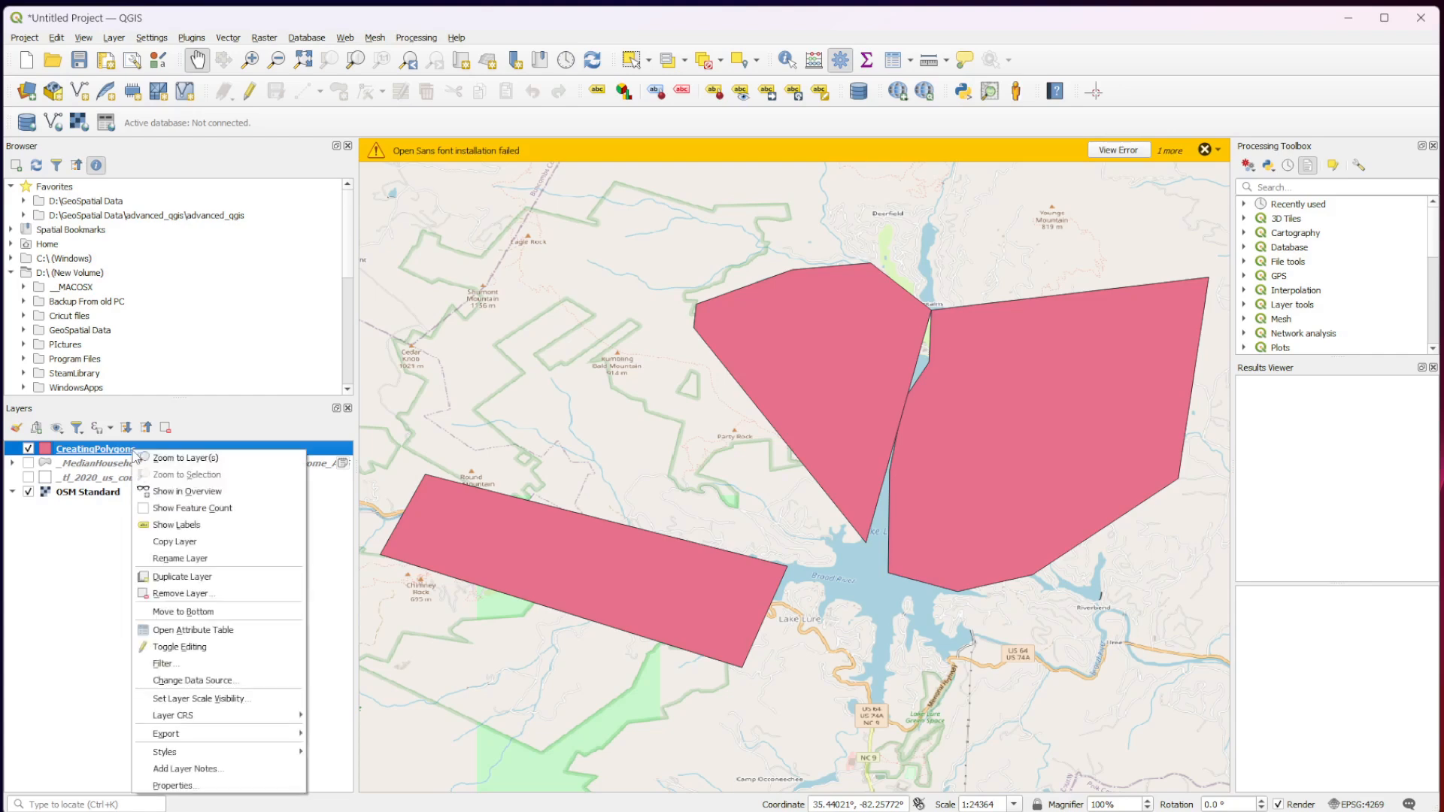
{"action": "left_click", "coordinate": [181, 527]}
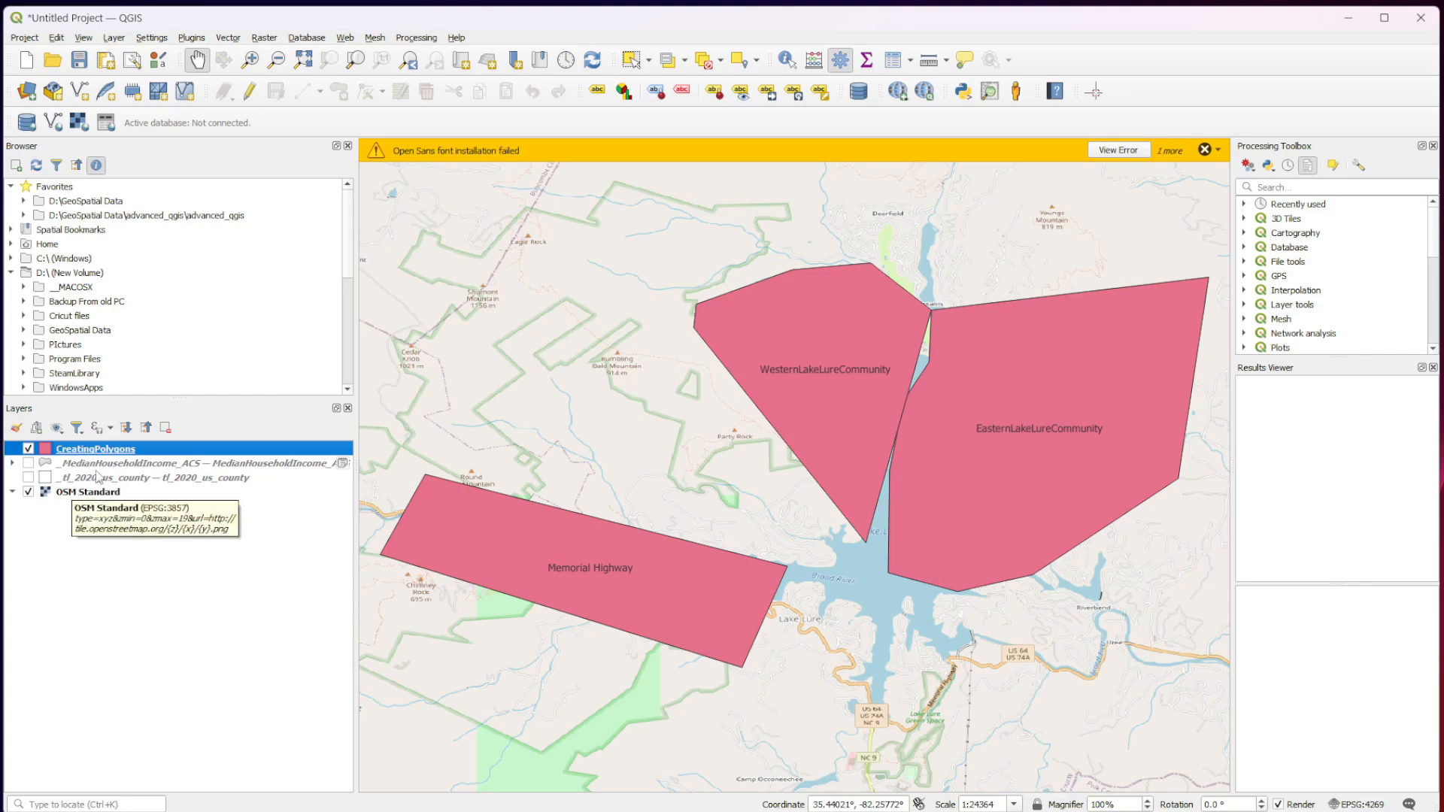
{"action": "right_click", "coordinate": [161, 449]}
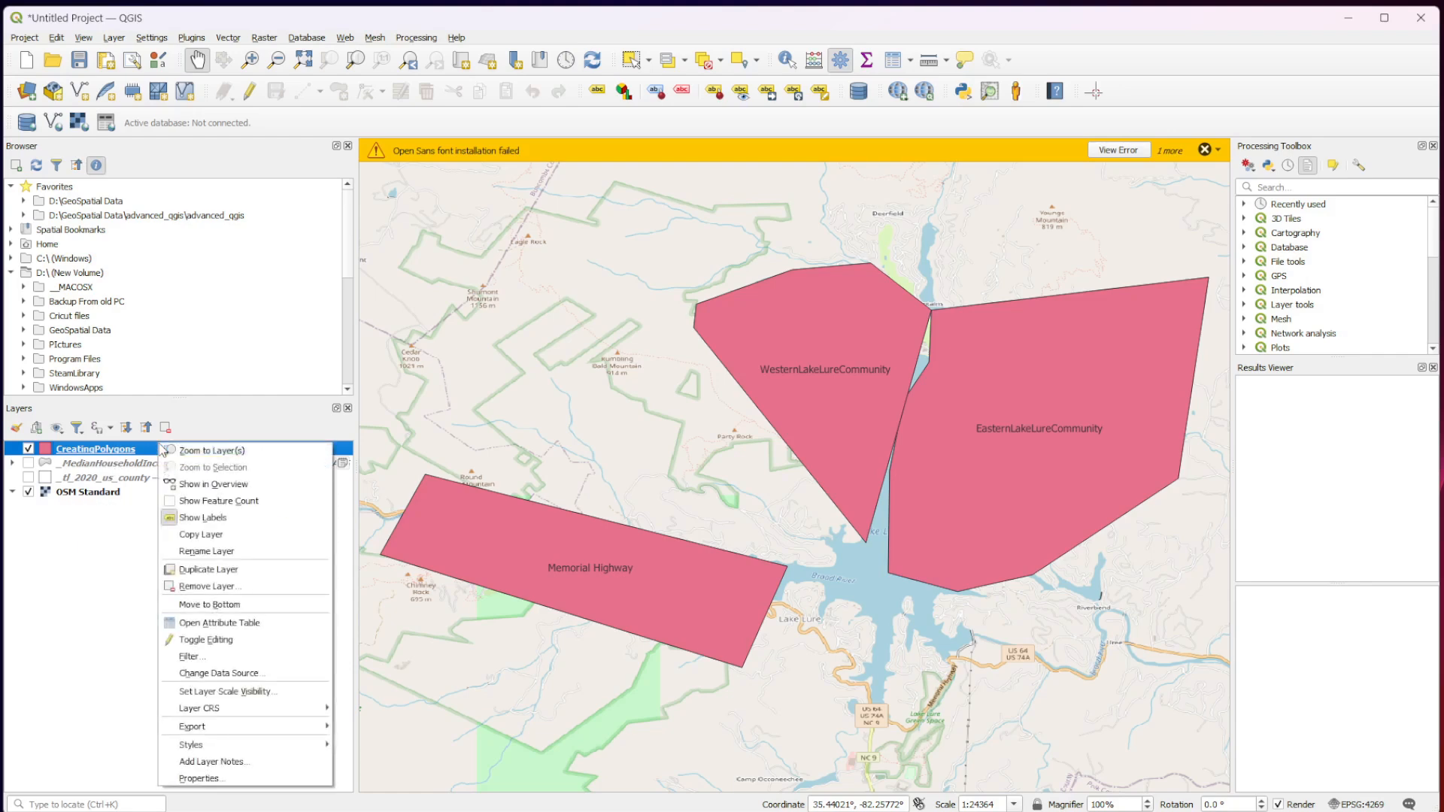
{"action": "left_click", "coordinate": [200, 782]}
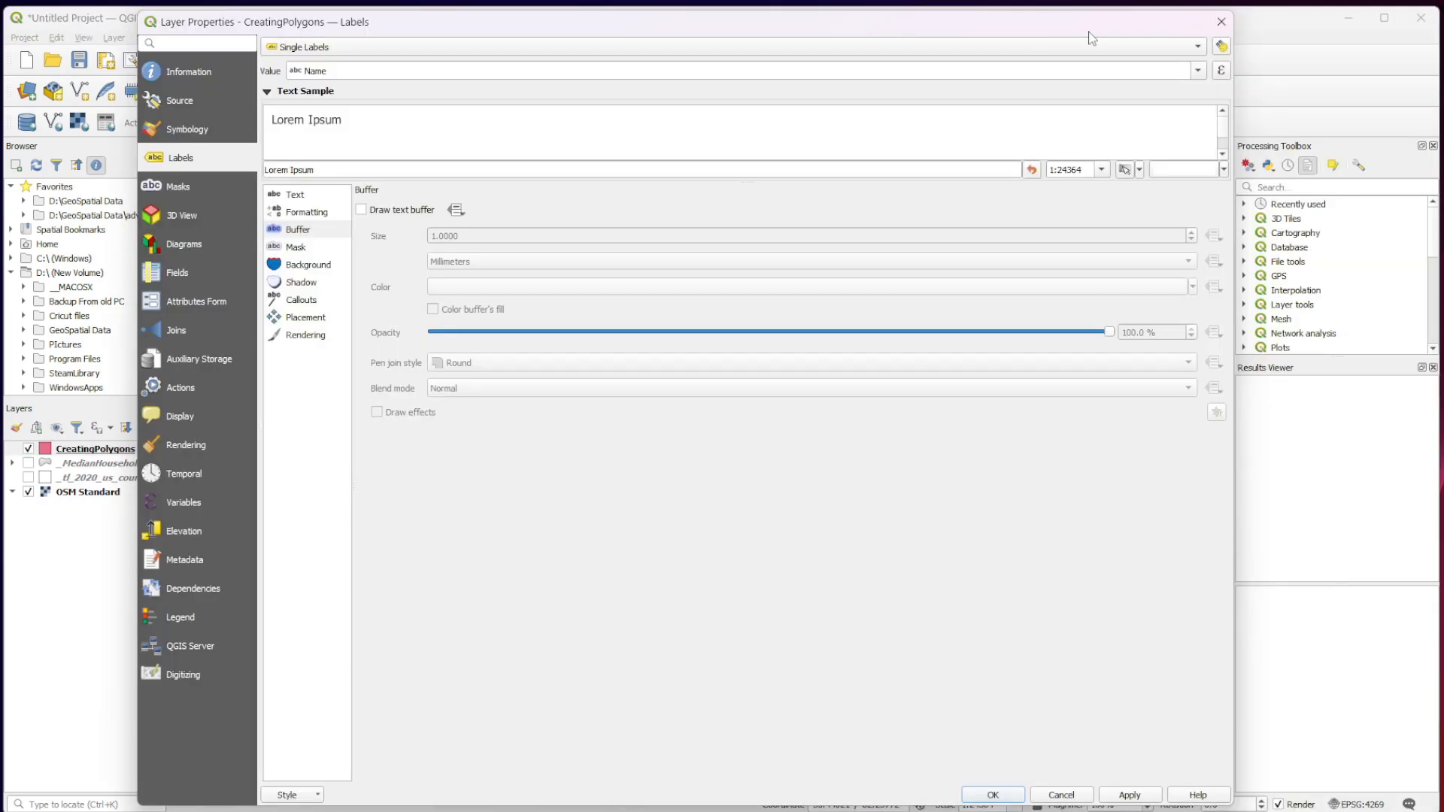
{"action": "left_click", "coordinate": [223, 134]}
{"action": "left_click", "coordinate": [213, 159]}
{"action": "left_click", "coordinate": [546, 52]}
{"action": "left_click", "coordinate": [446, 47]}
{"action": "left_click", "coordinate": [1198, 71]}
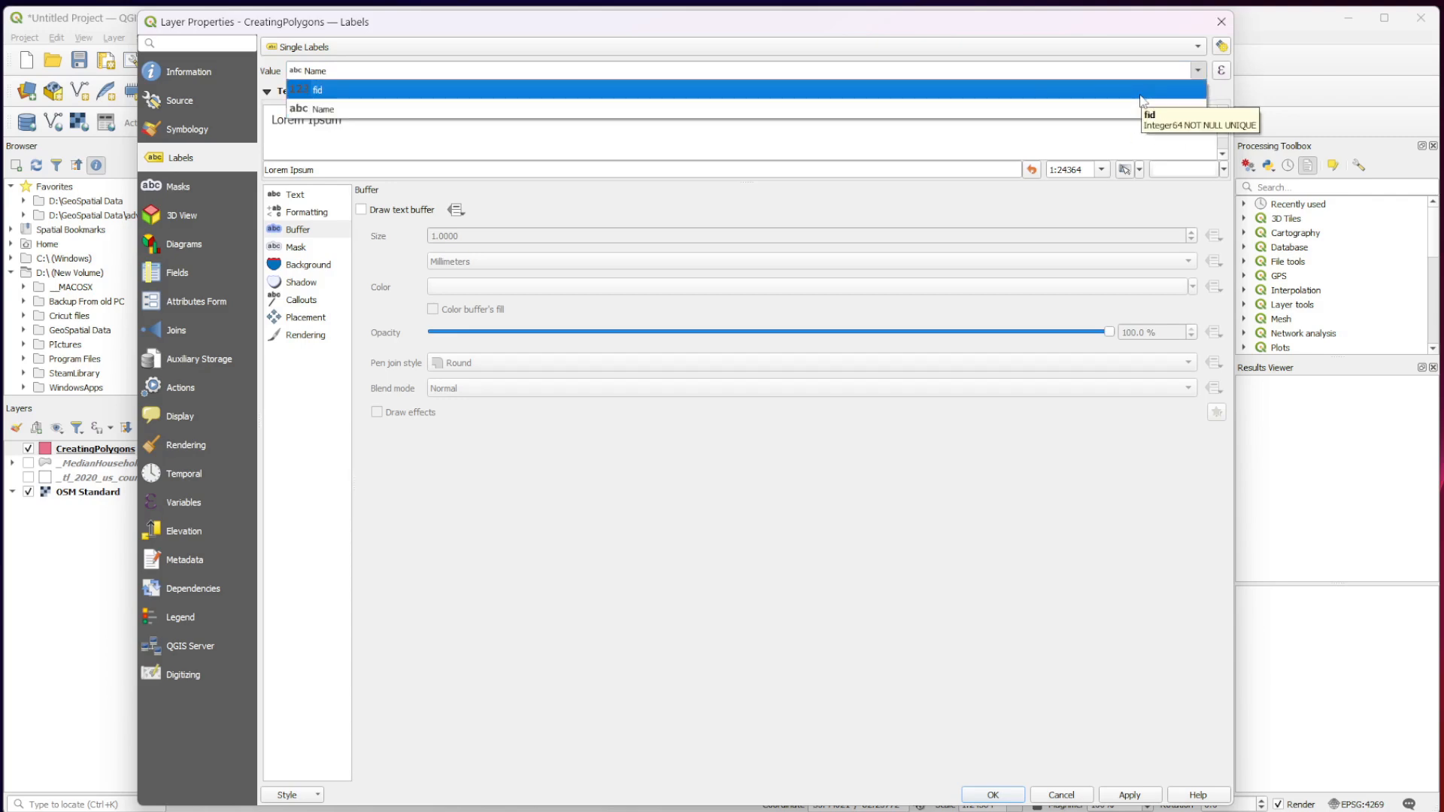
{"action": "left_click", "coordinate": [1106, 110]}
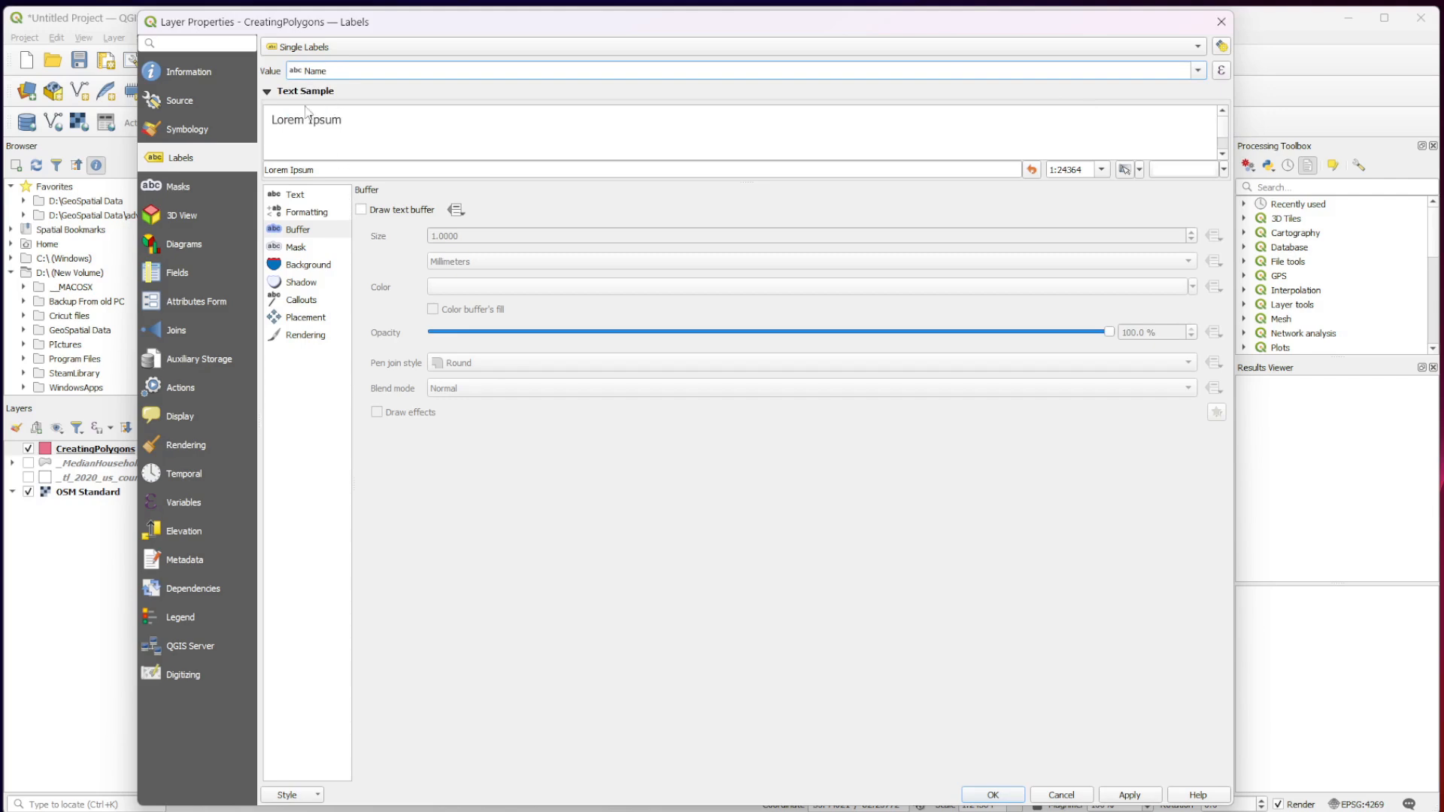
{"action": "left_click", "coordinate": [310, 195]}
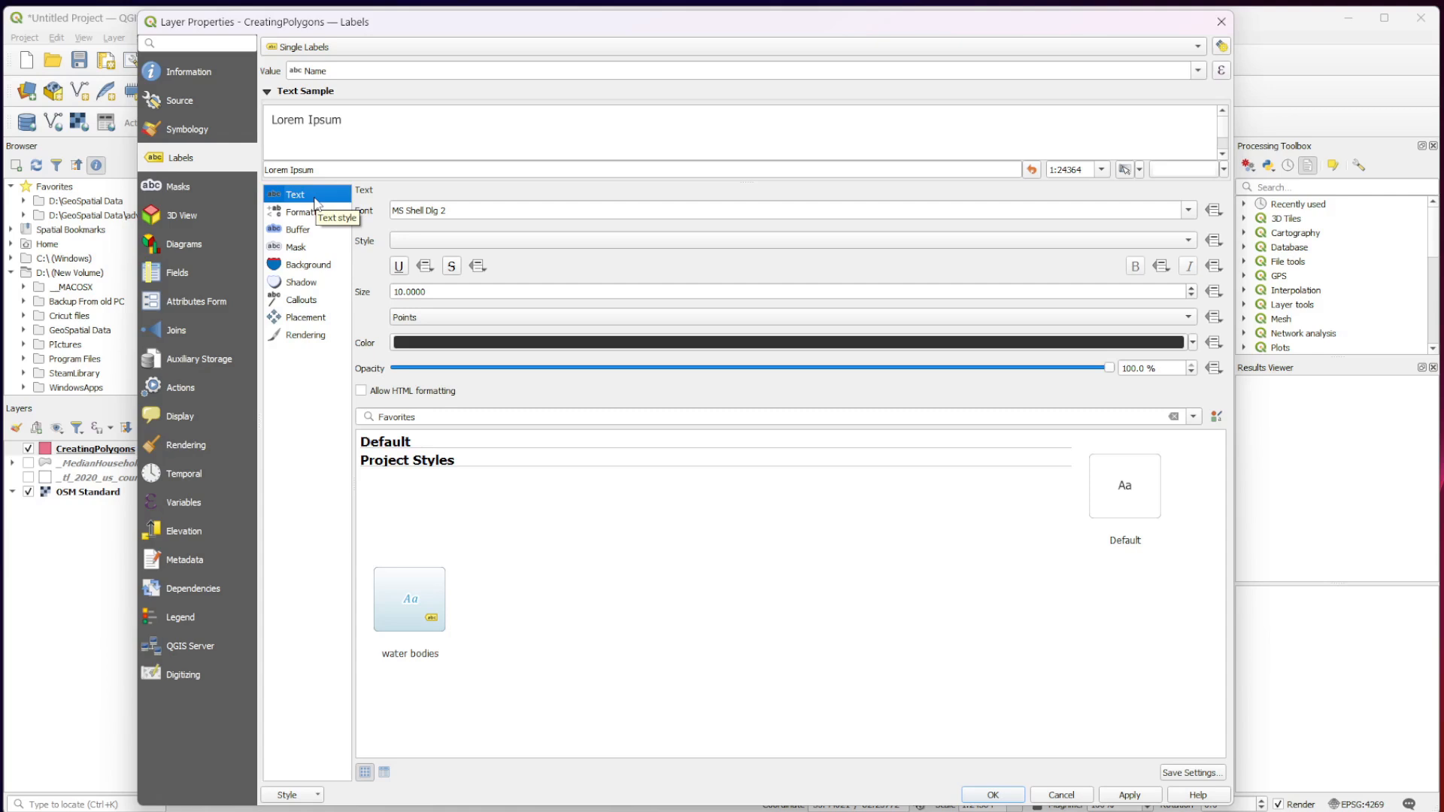
{"action": "left_click", "coordinate": [312, 230]}
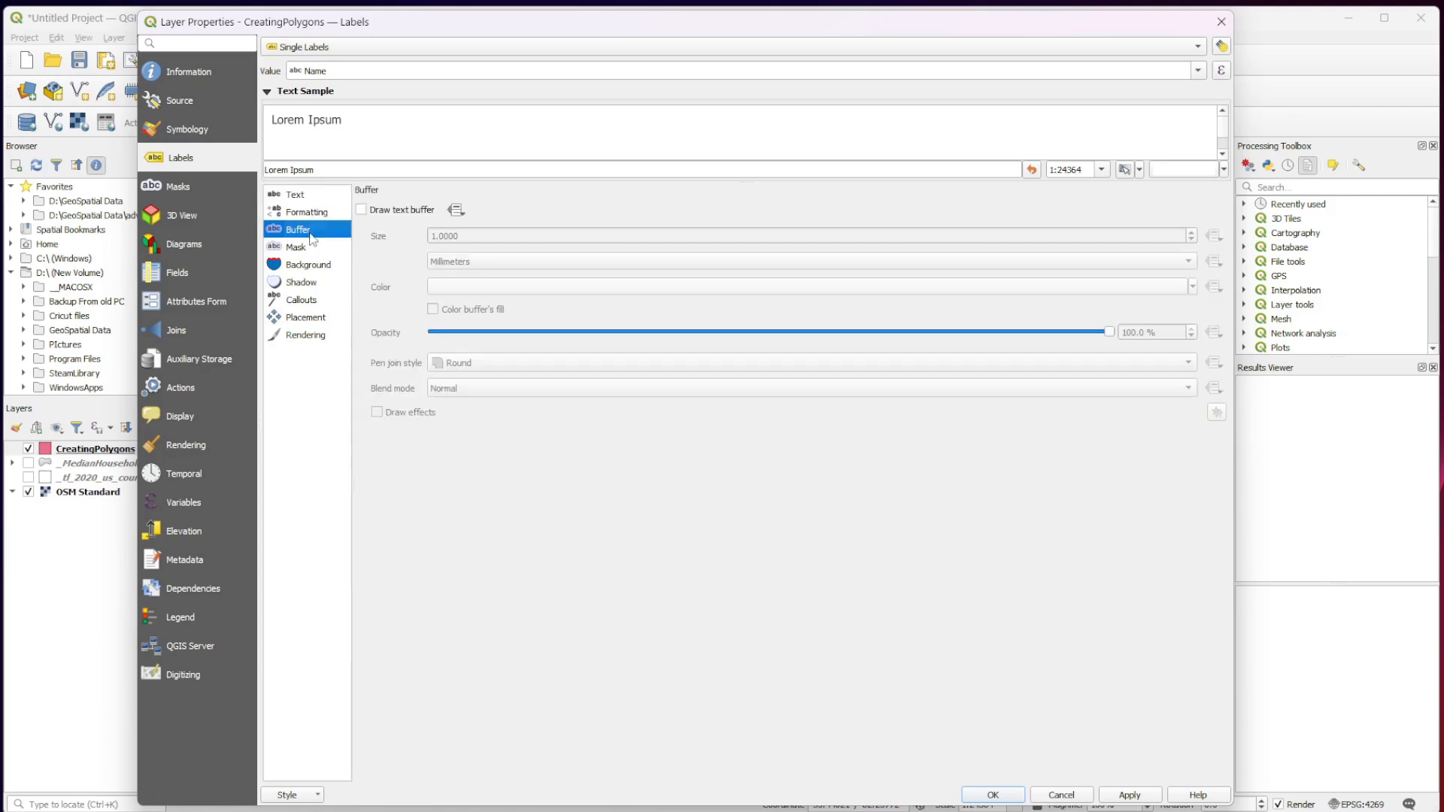
{"action": "left_click", "coordinate": [325, 339]}
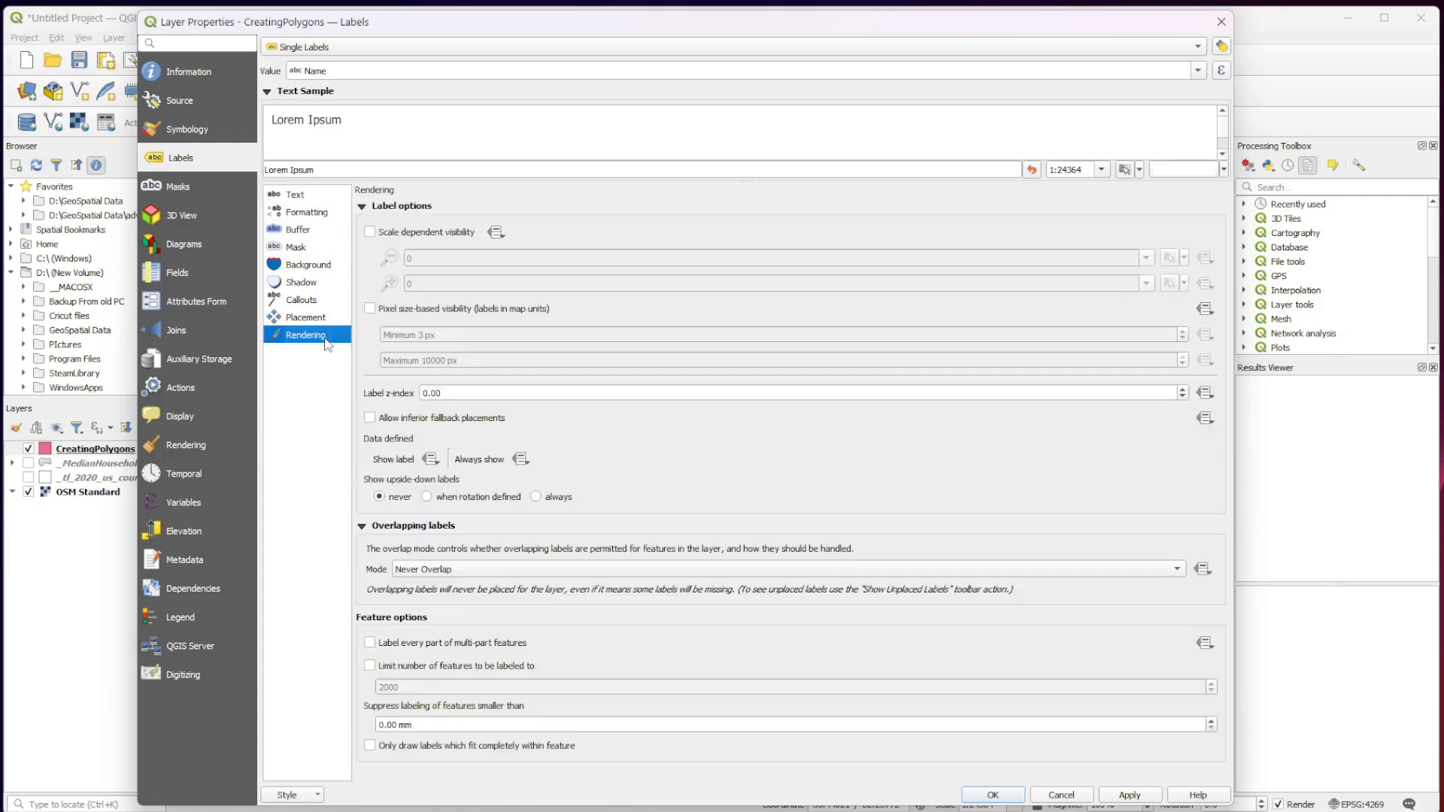
Set the label font to MS Reference Sans Serif and apply it, with the properties dialog shrunk to uncover the map.
{"action": "left_click", "coordinate": [307, 197]}
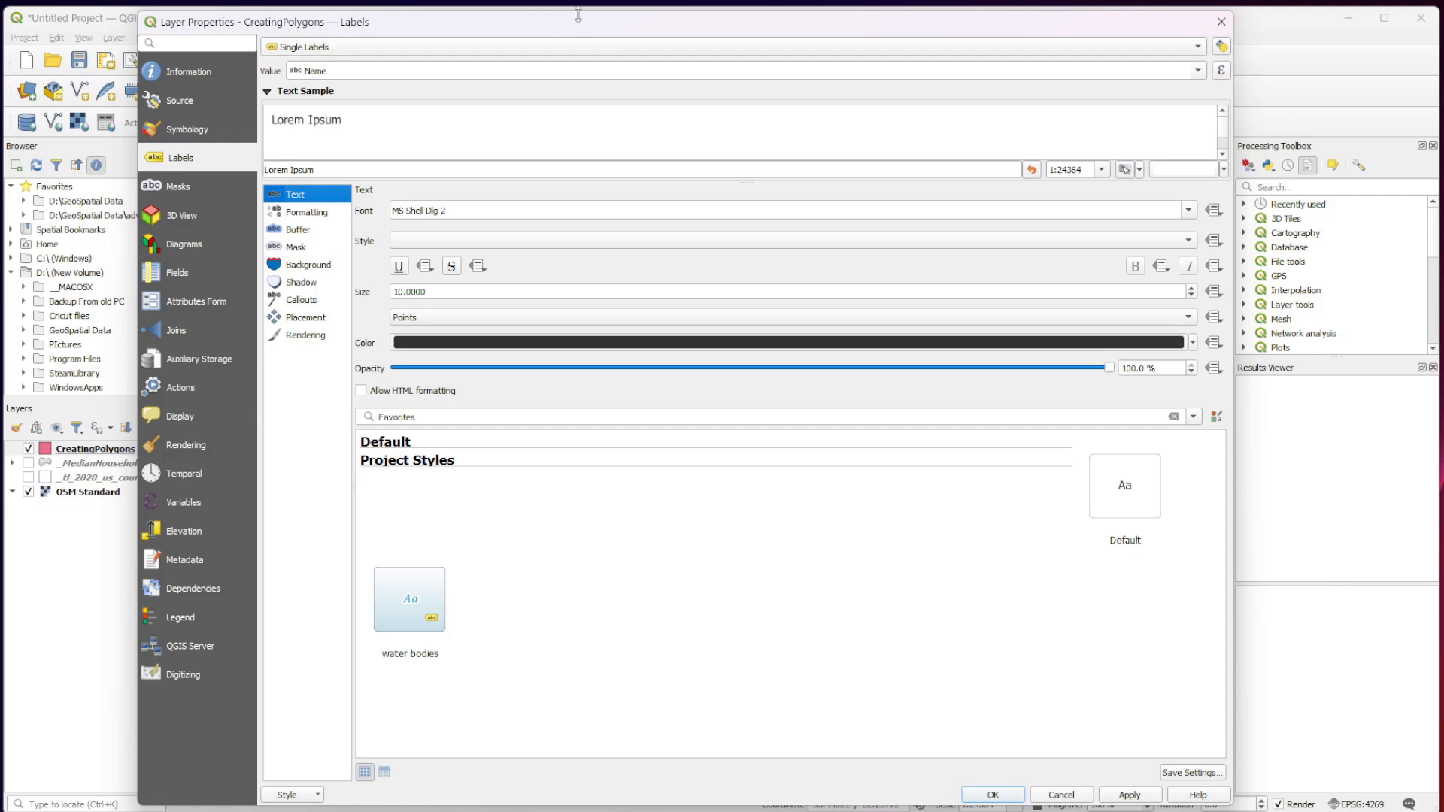
{"action": "left_click_drag", "start_coordinate": [578, 21], "coordinate": [614, 371]}
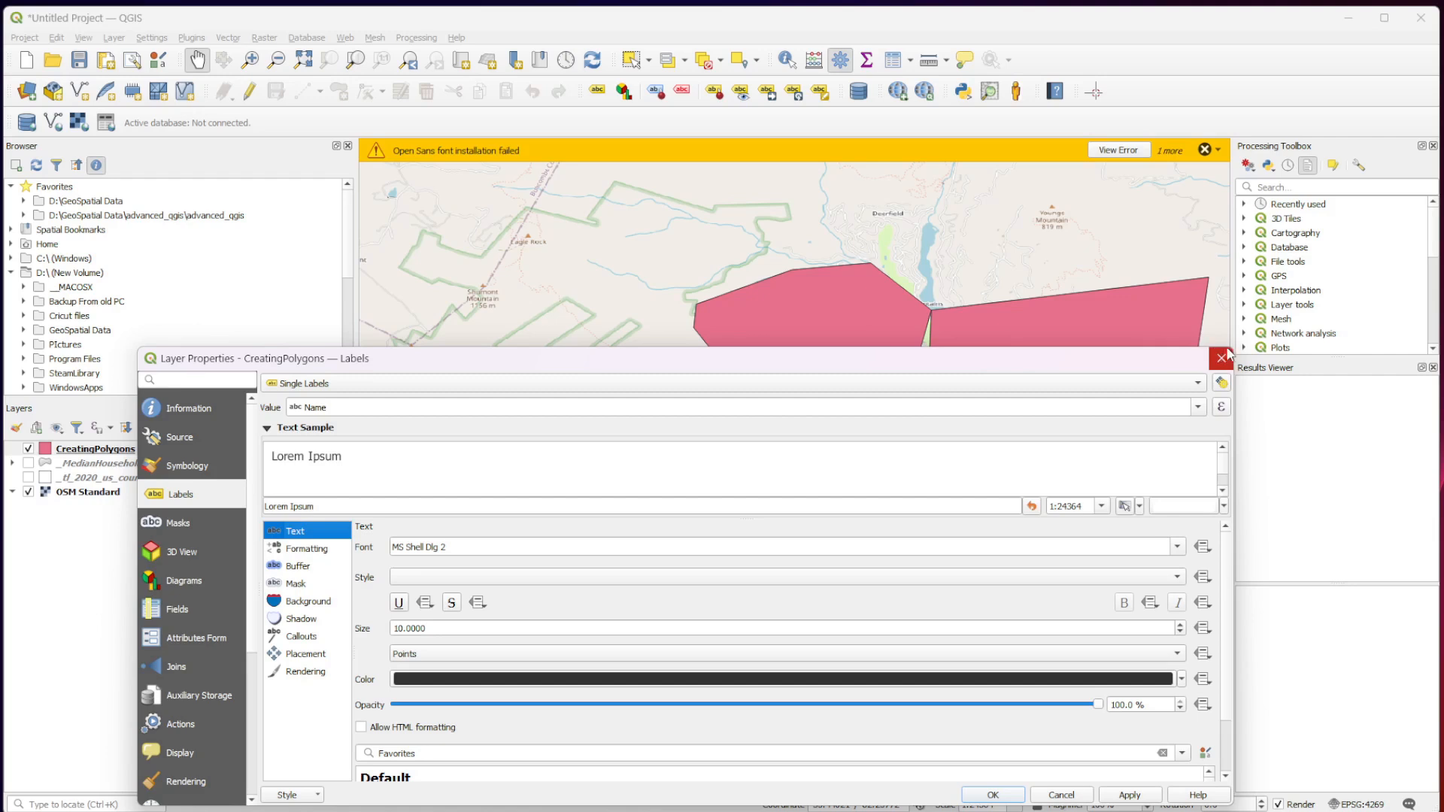
{"action": "left_click_drag", "start_coordinate": [1233, 358], "coordinate": [933, 359]}
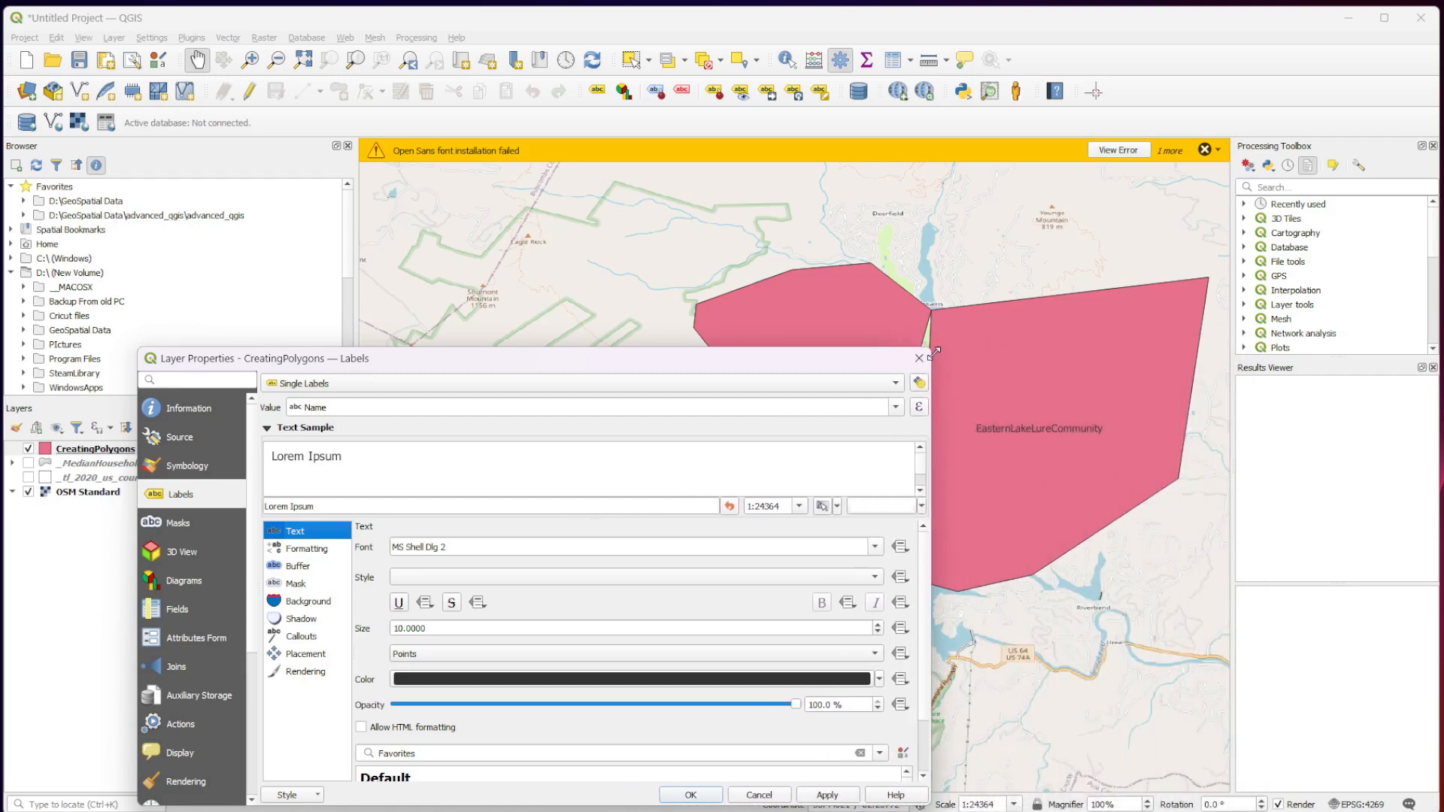
{"action": "left_click_drag", "start_coordinate": [813, 368], "coordinate": [748, 335]}
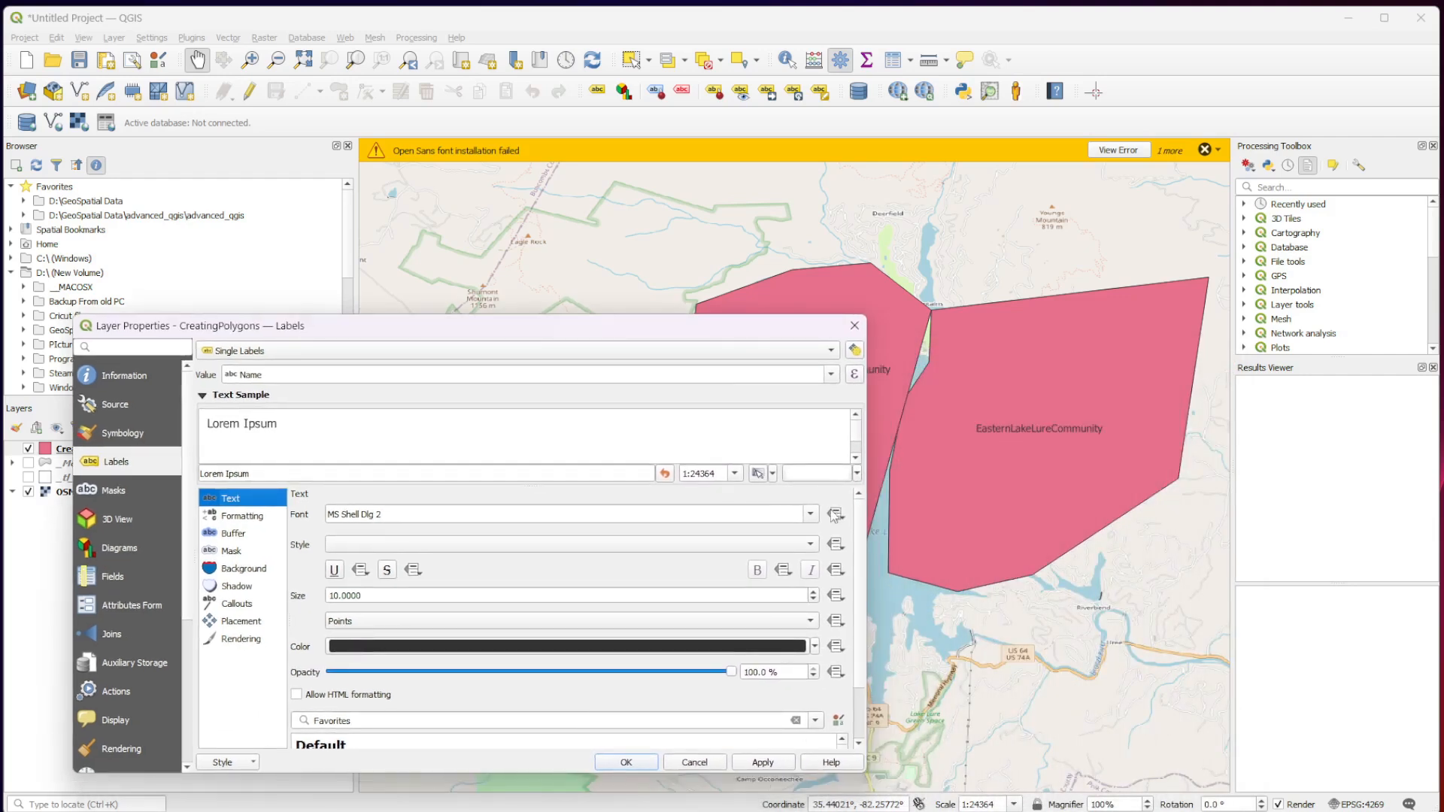
{"action": "left_click", "coordinate": [809, 514]}
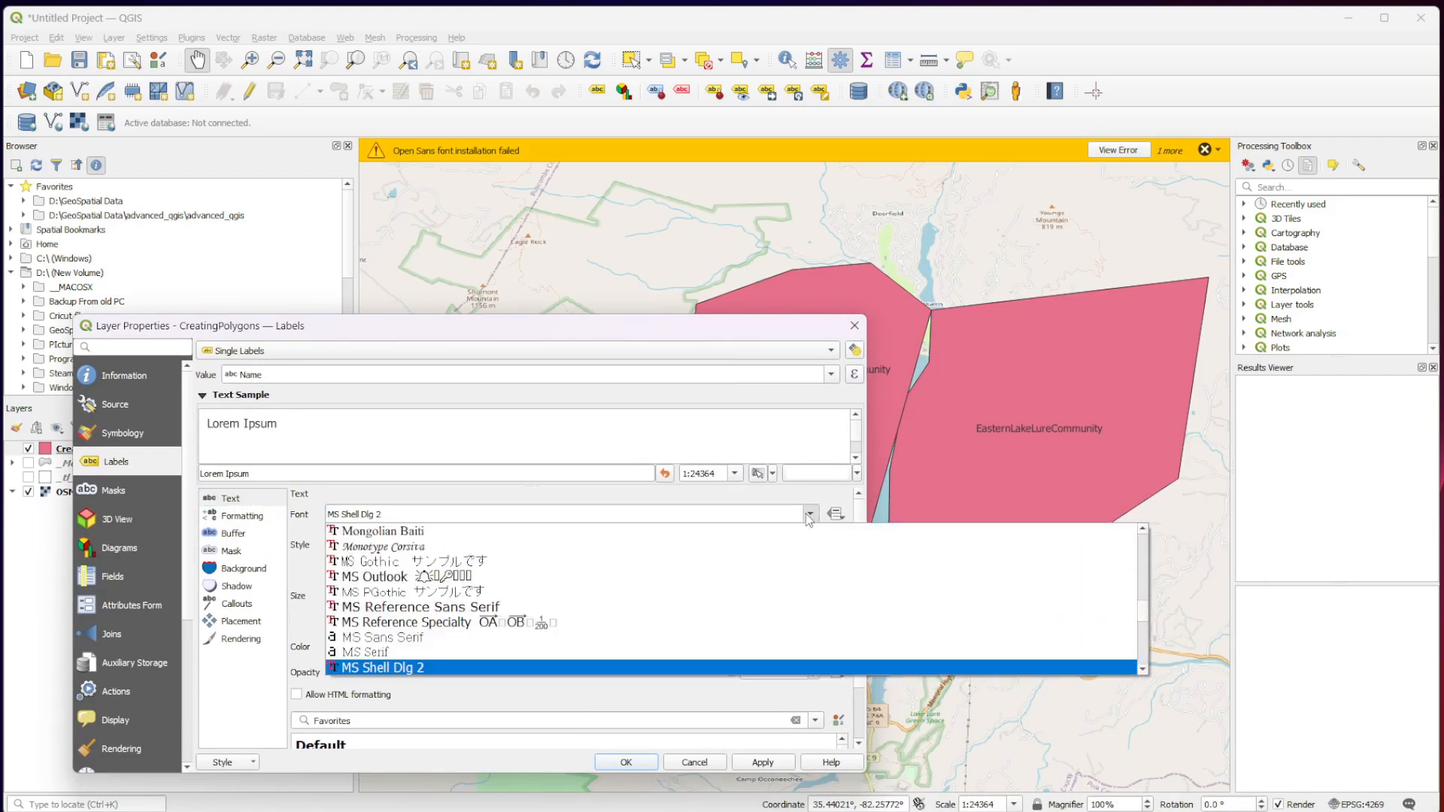
{"action": "left_click", "coordinate": [410, 609]}
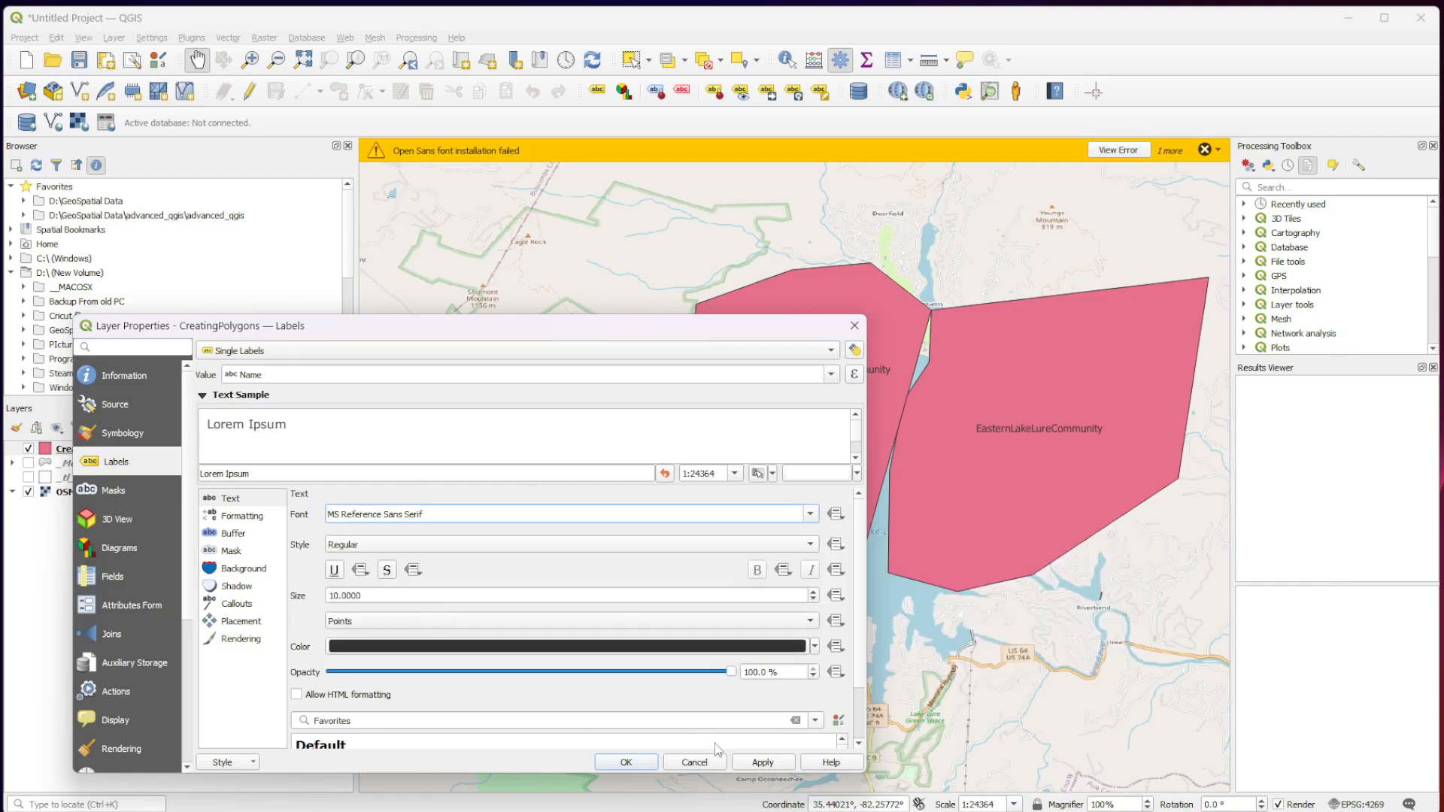
{"action": "left_click", "coordinate": [750, 764]}
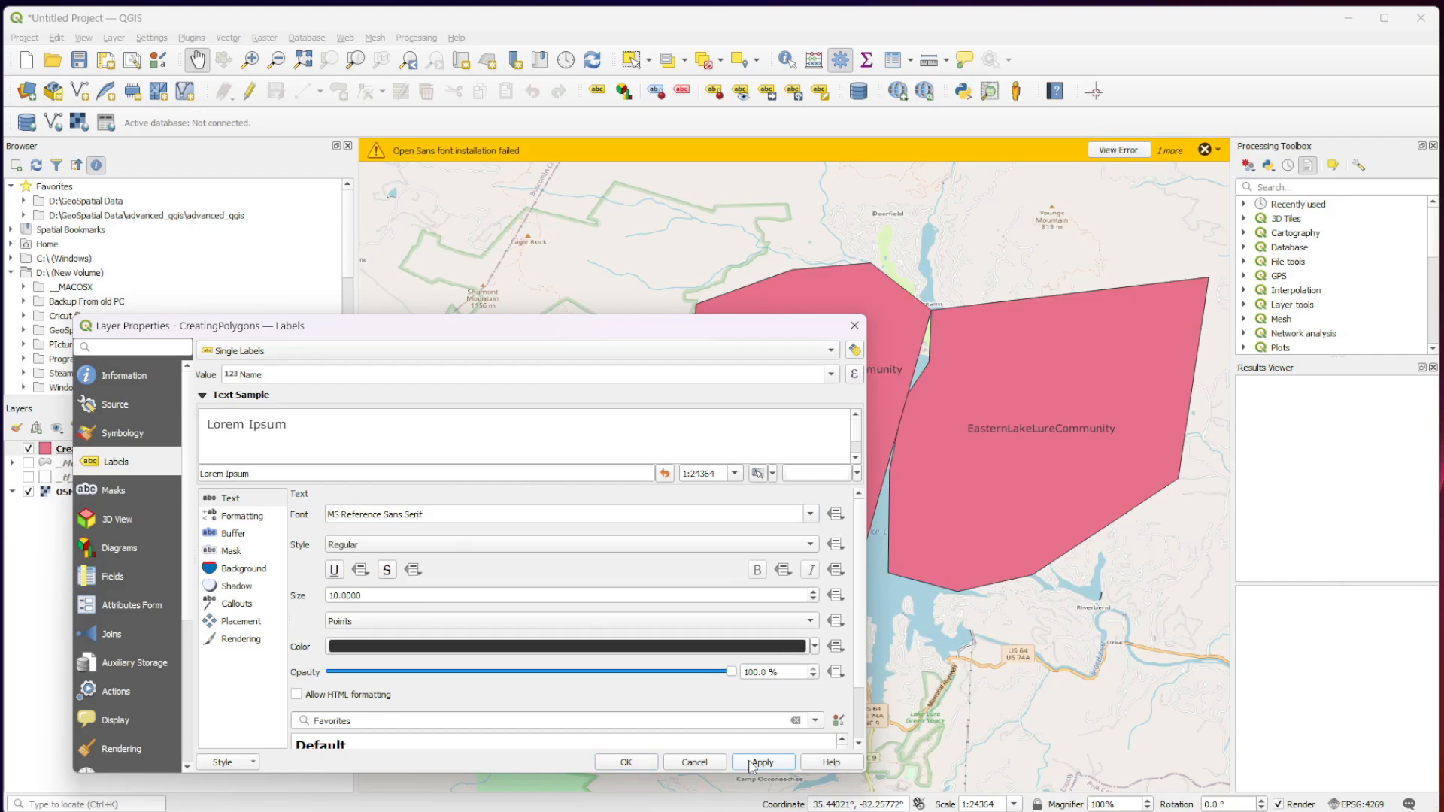
Set the label text size to 14 points and apply it to the map.
{"action": "left_click", "coordinate": [376, 547]}
{"action": "left_click", "coordinate": [377, 551]}
{"action": "scroll", "coordinate": [775, 595], "scroll_direction": "up", "scroll_amount": 2}
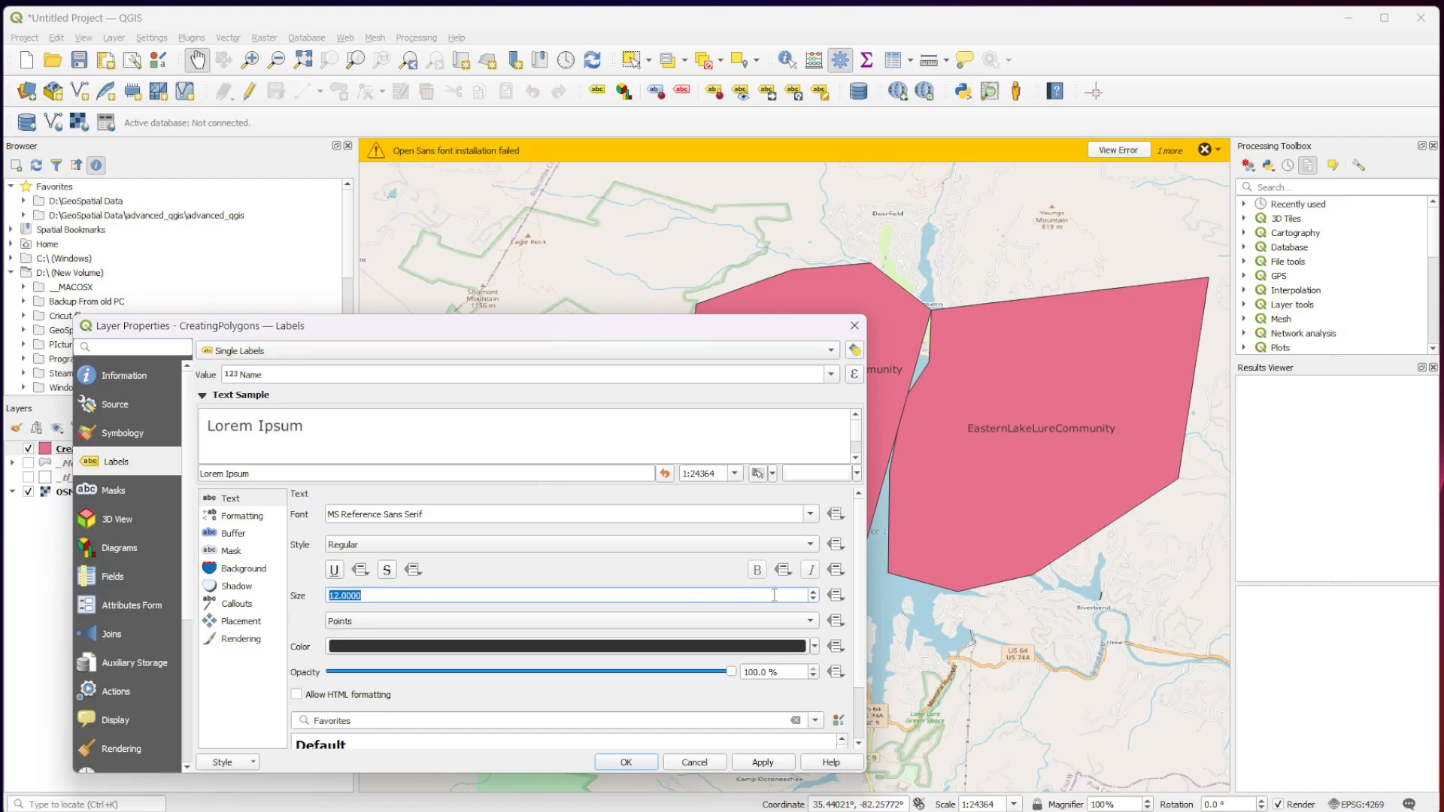
{"action": "scroll", "coordinate": [775, 595], "scroll_direction": "up", "scroll_amount": 1}
{"action": "scroll", "coordinate": [775, 595], "scroll_direction": "up", "scroll_amount": 1}
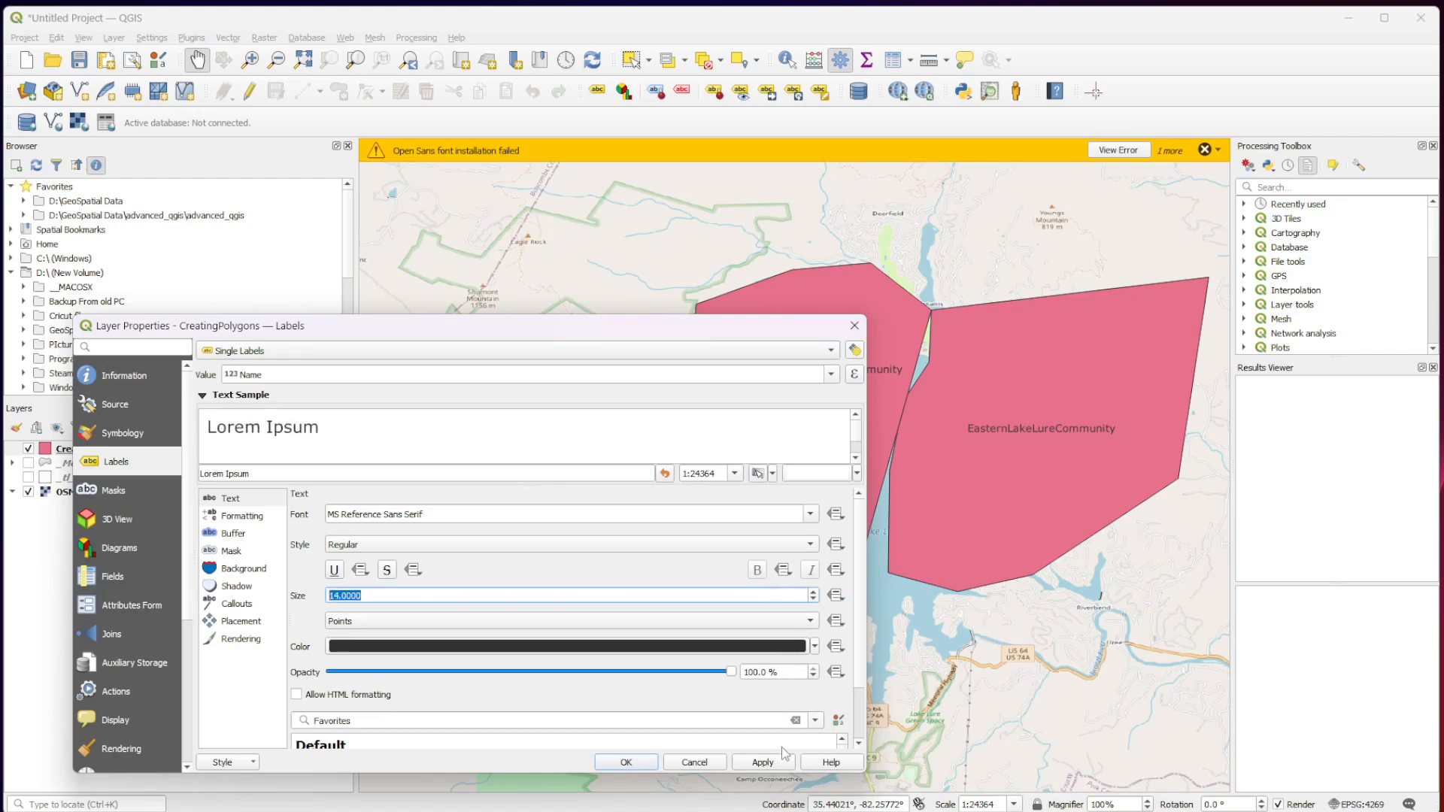
{"action": "left_click", "coordinate": [759, 764]}
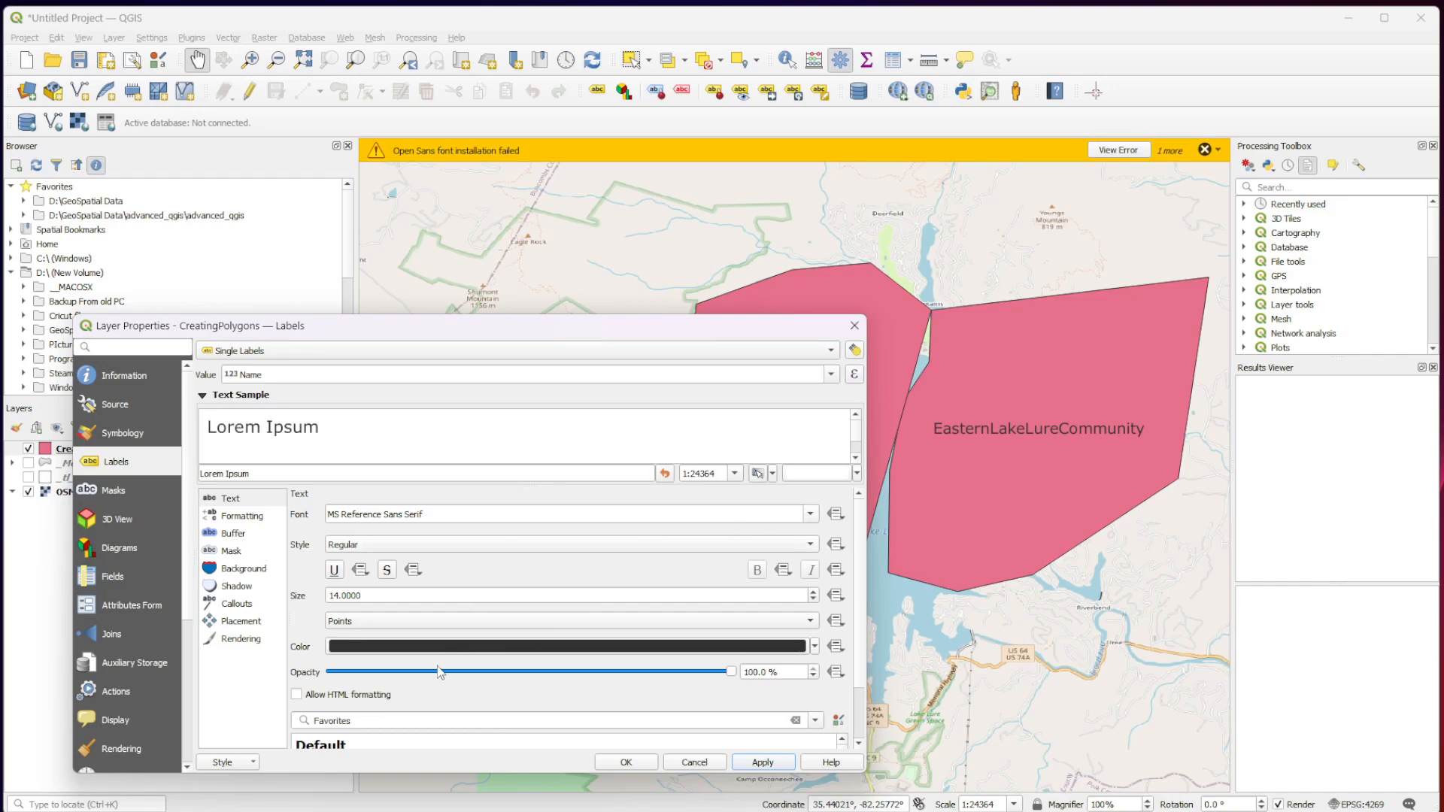
Enable the text buffer for the CreatingPolygons labels and apply it to the map.
{"action": "left_click", "coordinate": [232, 535]}
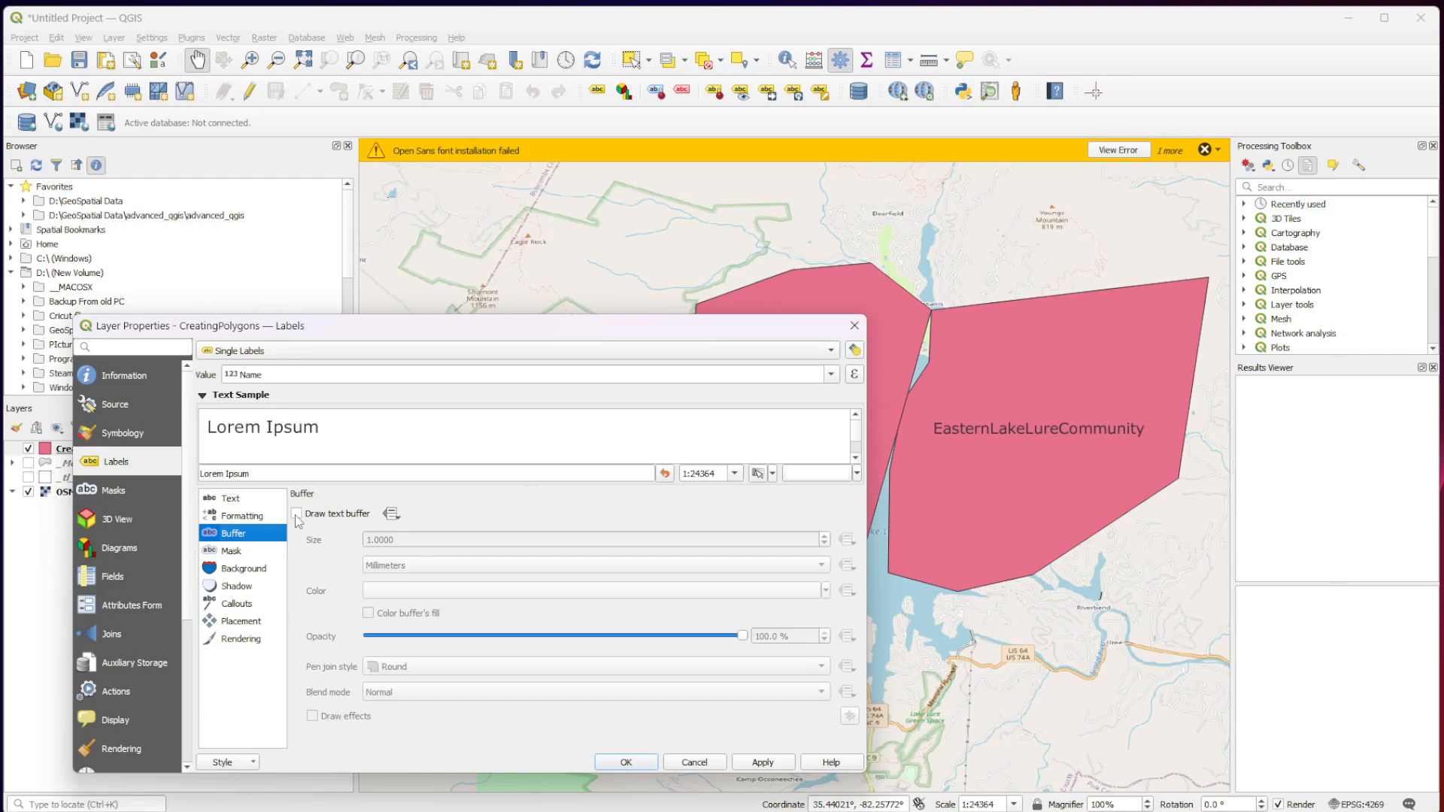
{"action": "left_click", "coordinate": [296, 514]}
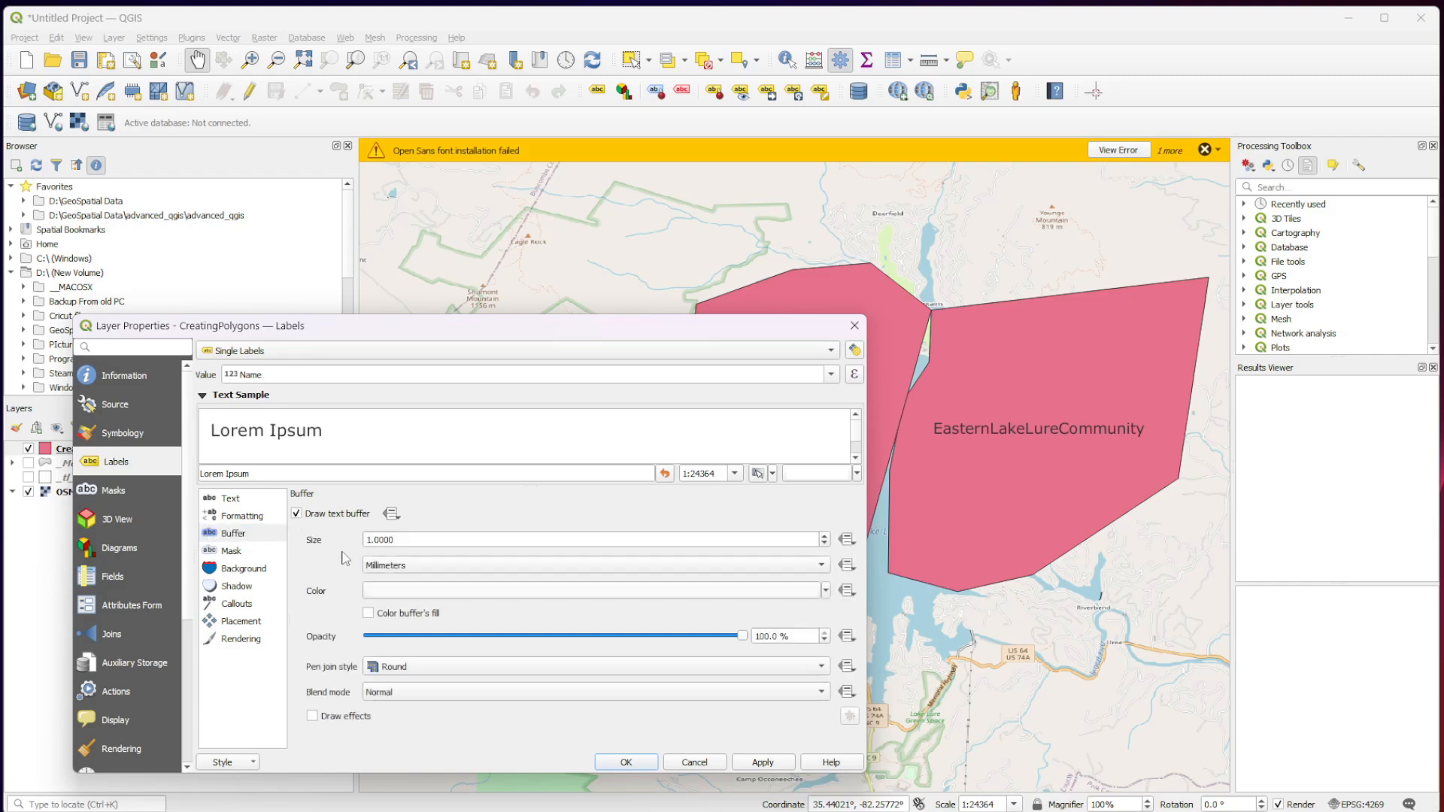
{"action": "left_click", "coordinate": [763, 764]}
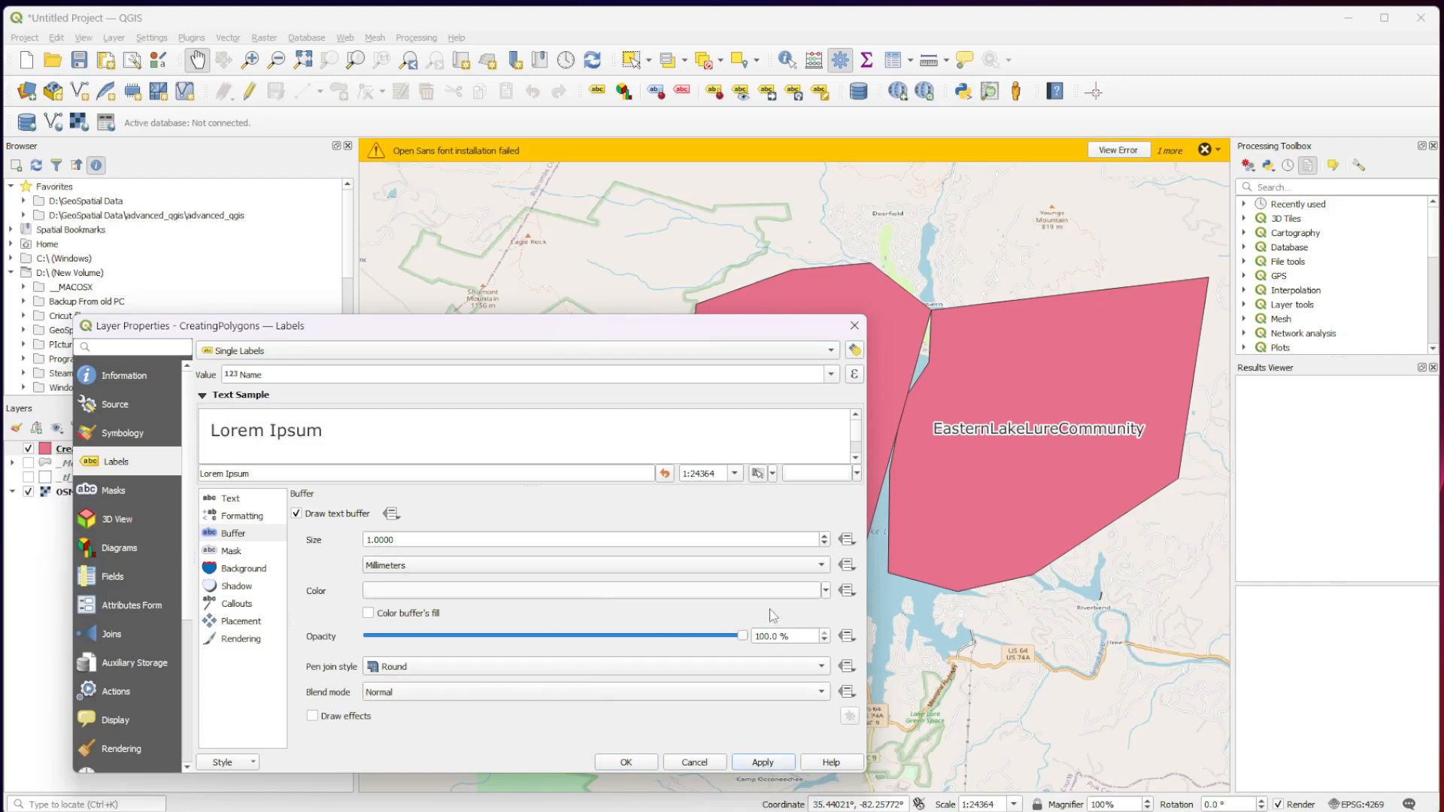
{"action": "left_click", "coordinate": [826, 591]}
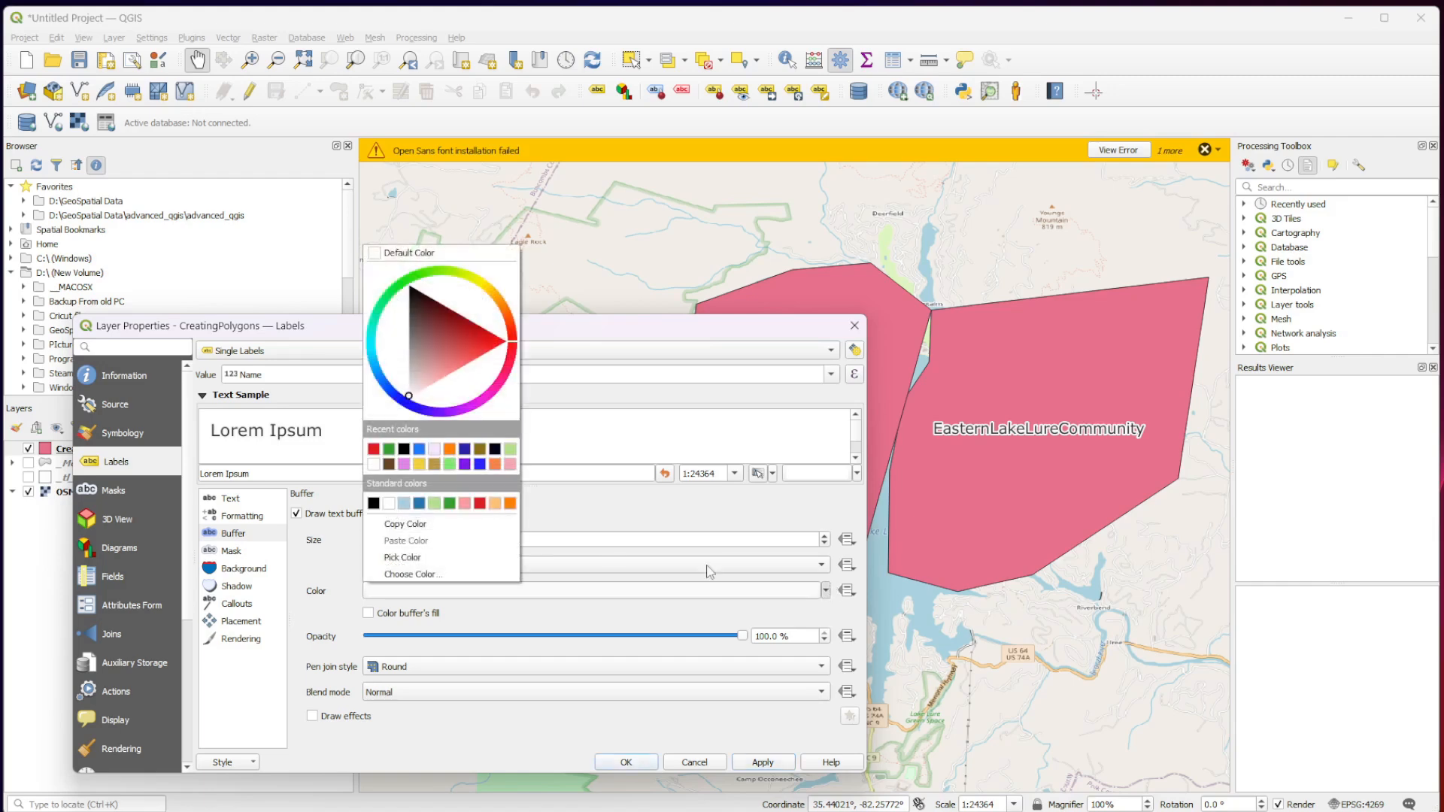
{"action": "left_click", "coordinate": [689, 615]}
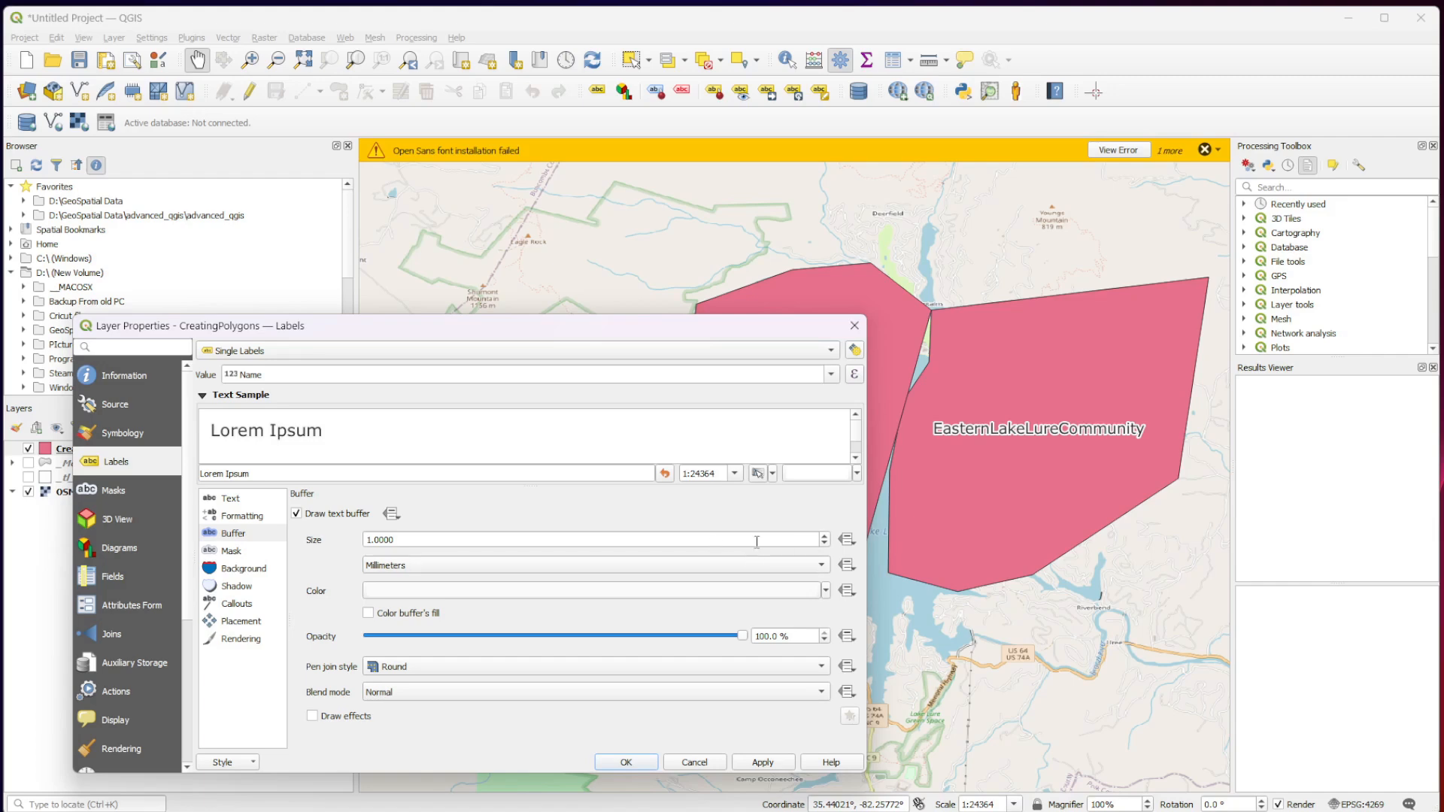
Set the label text buffer size to 1.5 millimeters and accept the layer's label settings.
{"action": "scroll", "coordinate": [757, 542], "scroll_direction": "up", "scroll_amount": 2}
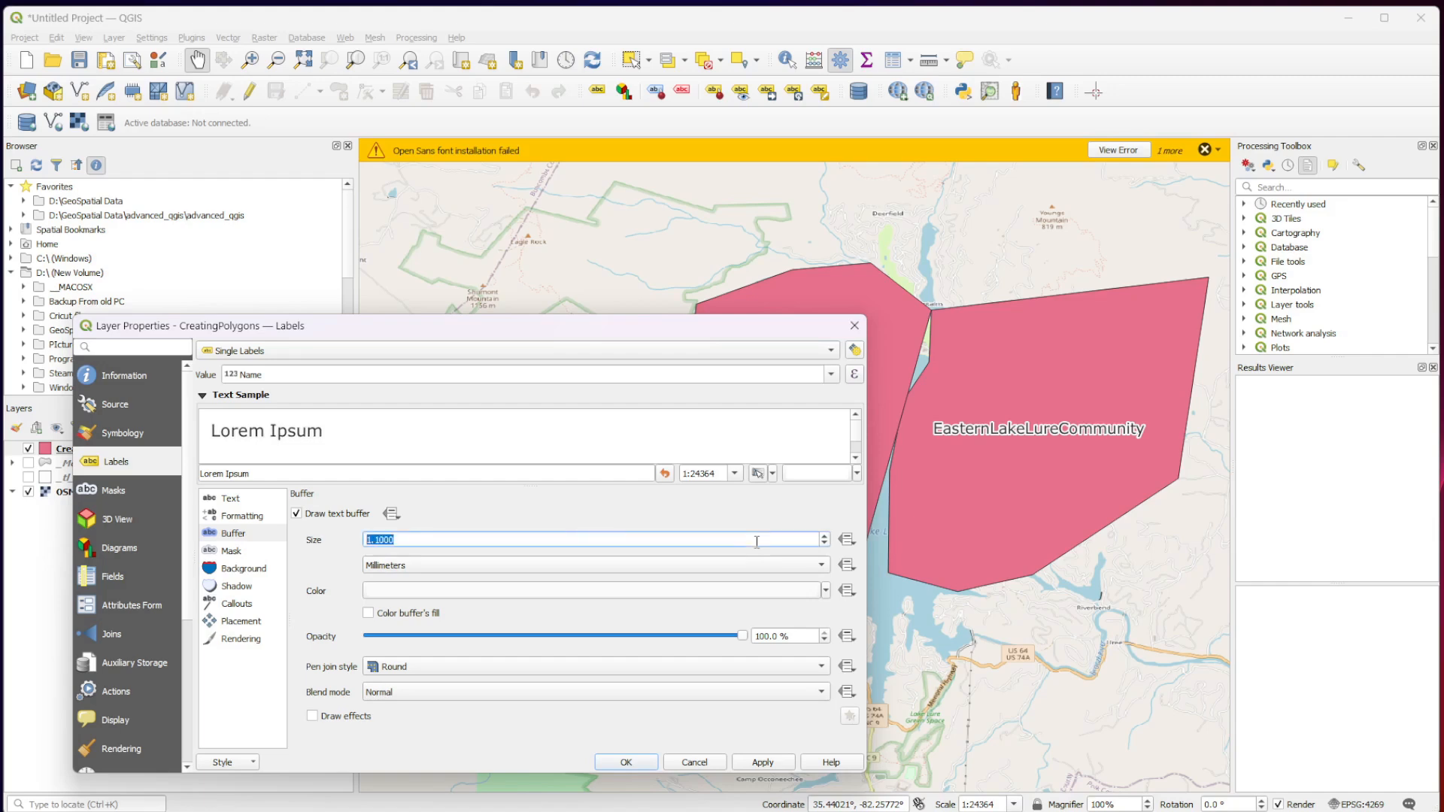
{"action": "scroll", "coordinate": [826, 541], "scroll_direction": "up", "scroll_amount": 3}
{"action": "left_click", "coordinate": [774, 766]}
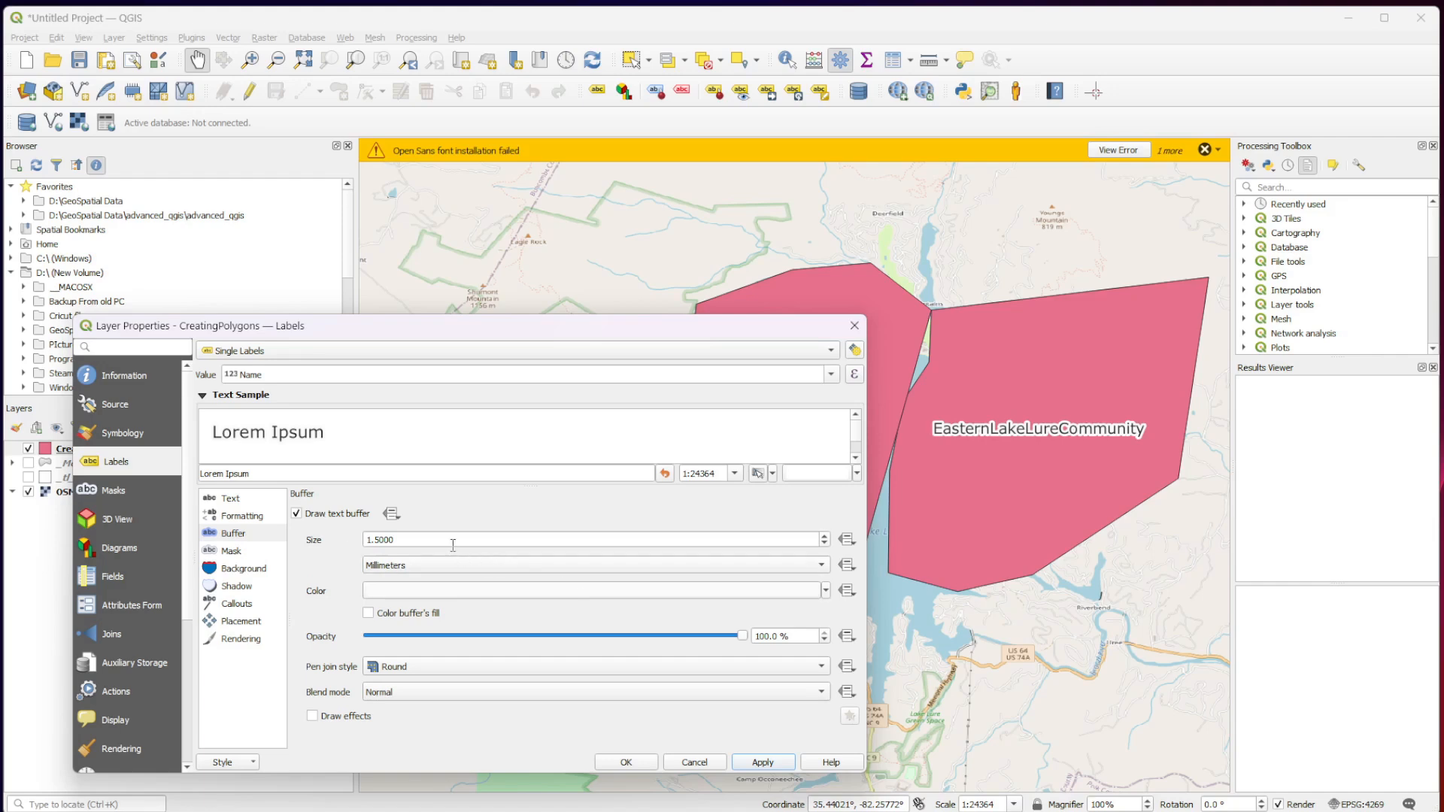
{"action": "left_click", "coordinate": [248, 641]}
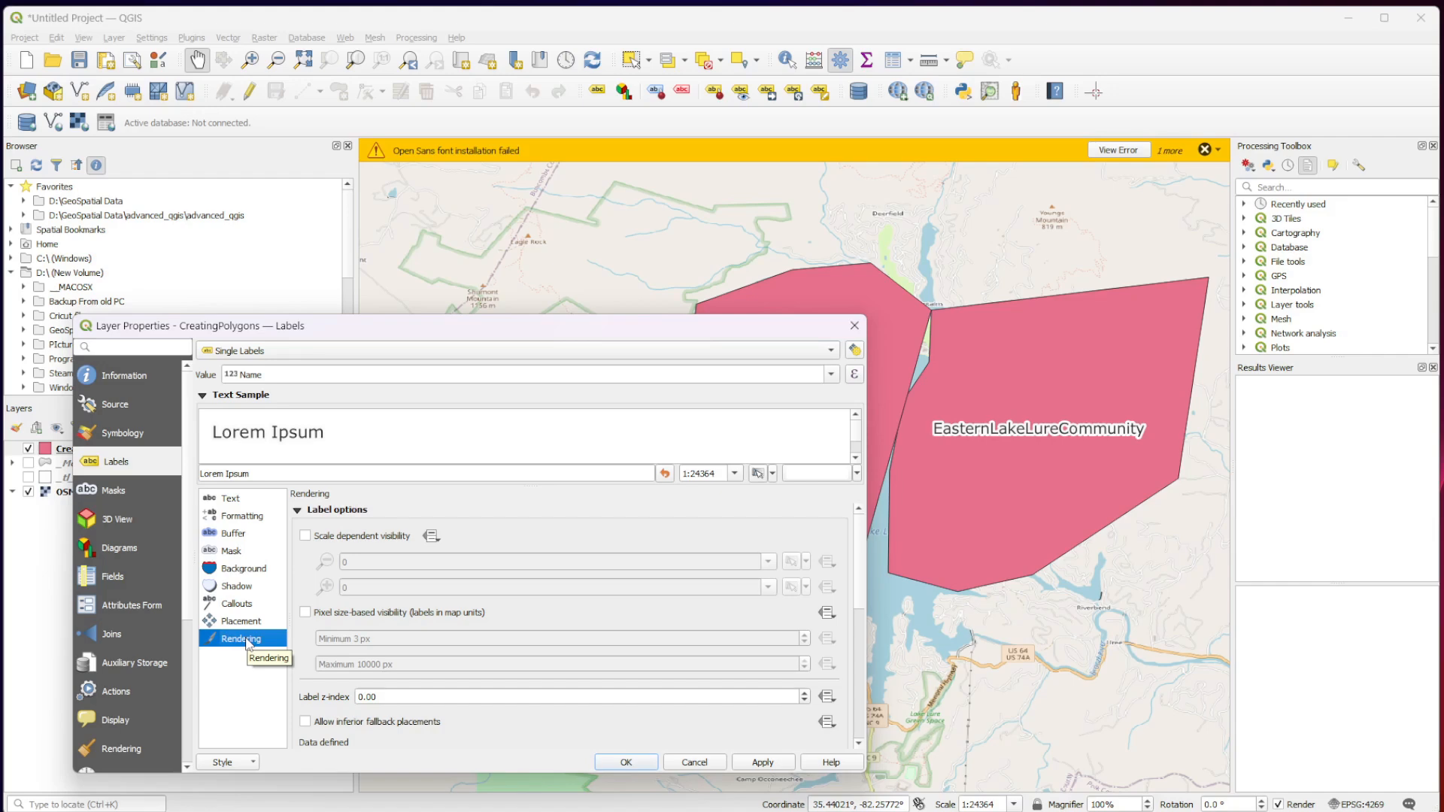
{"action": "left_click", "coordinate": [636, 765]}
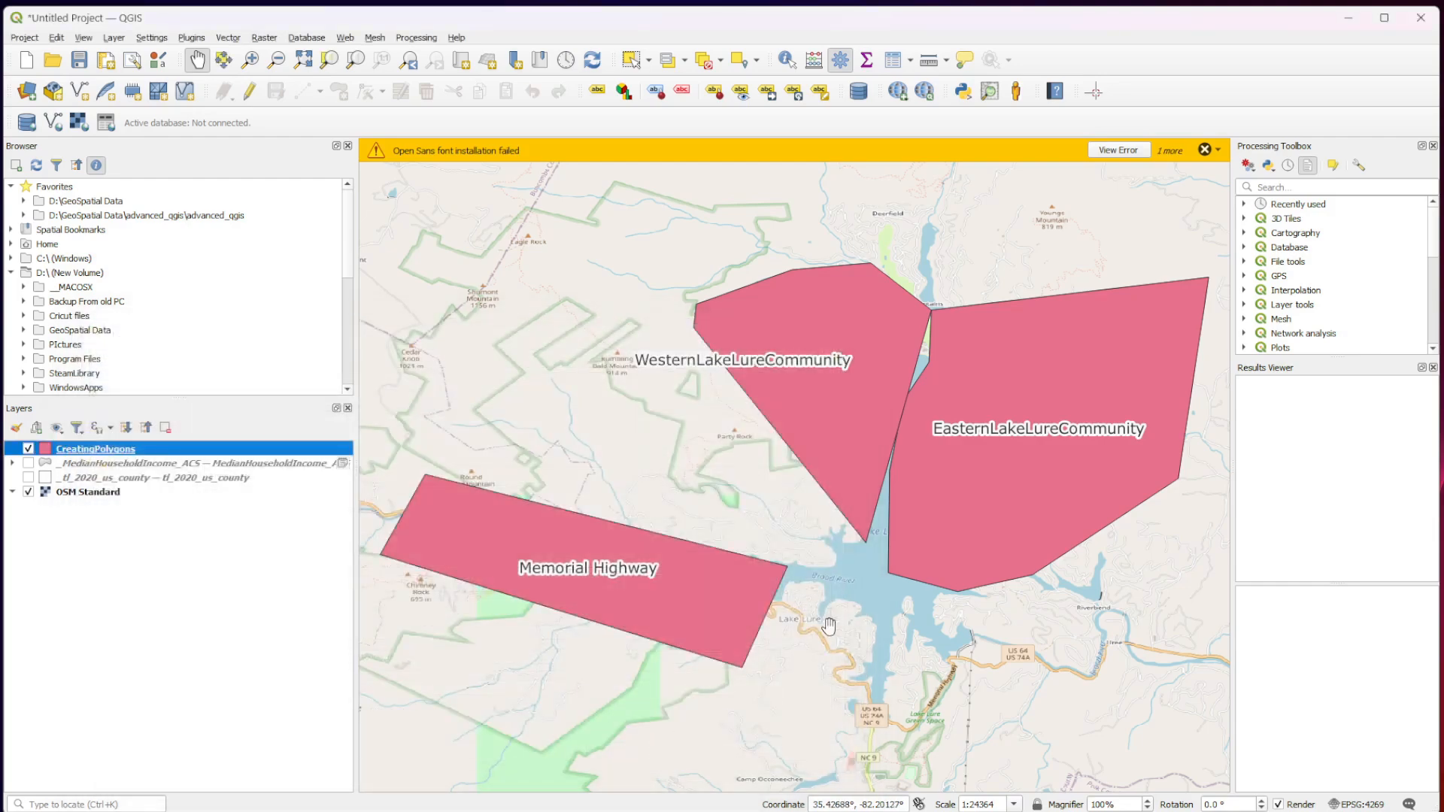
Examine how the polygon labels display at much smaller map scales, out to the whole eastern United States.
{"action": "scroll", "coordinate": [828, 625], "scroll_direction": "down", "scroll_amount": 1}
{"action": "scroll", "coordinate": [828, 624], "scroll_direction": "down", "scroll_amount": 1}
{"action": "scroll", "coordinate": [825, 625], "scroll_direction": "down", "scroll_amount": 1}
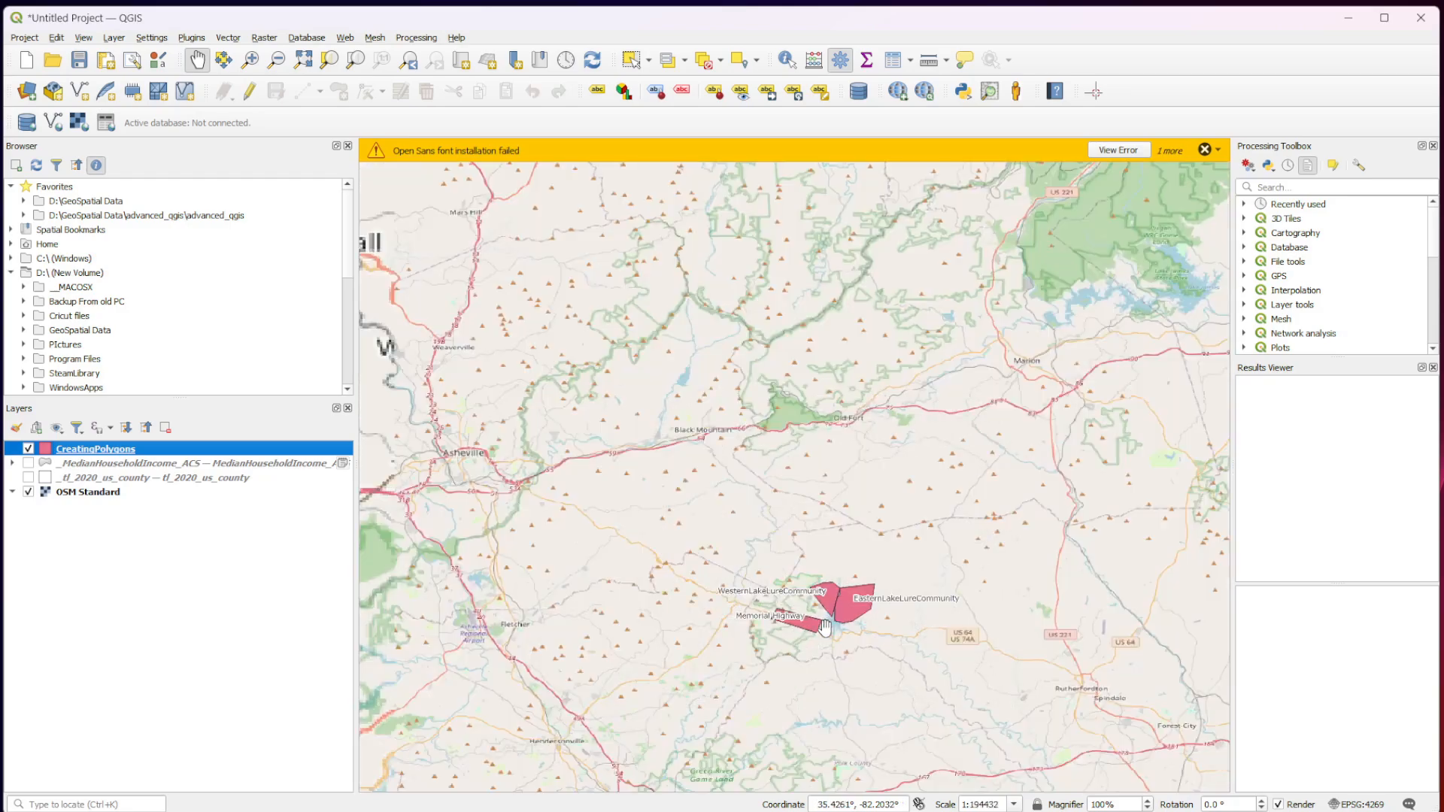
{"action": "scroll", "coordinate": [825, 626], "scroll_direction": "down", "scroll_amount": 1}
{"action": "scroll", "coordinate": [825, 626], "scroll_direction": "down", "scroll_amount": 1}
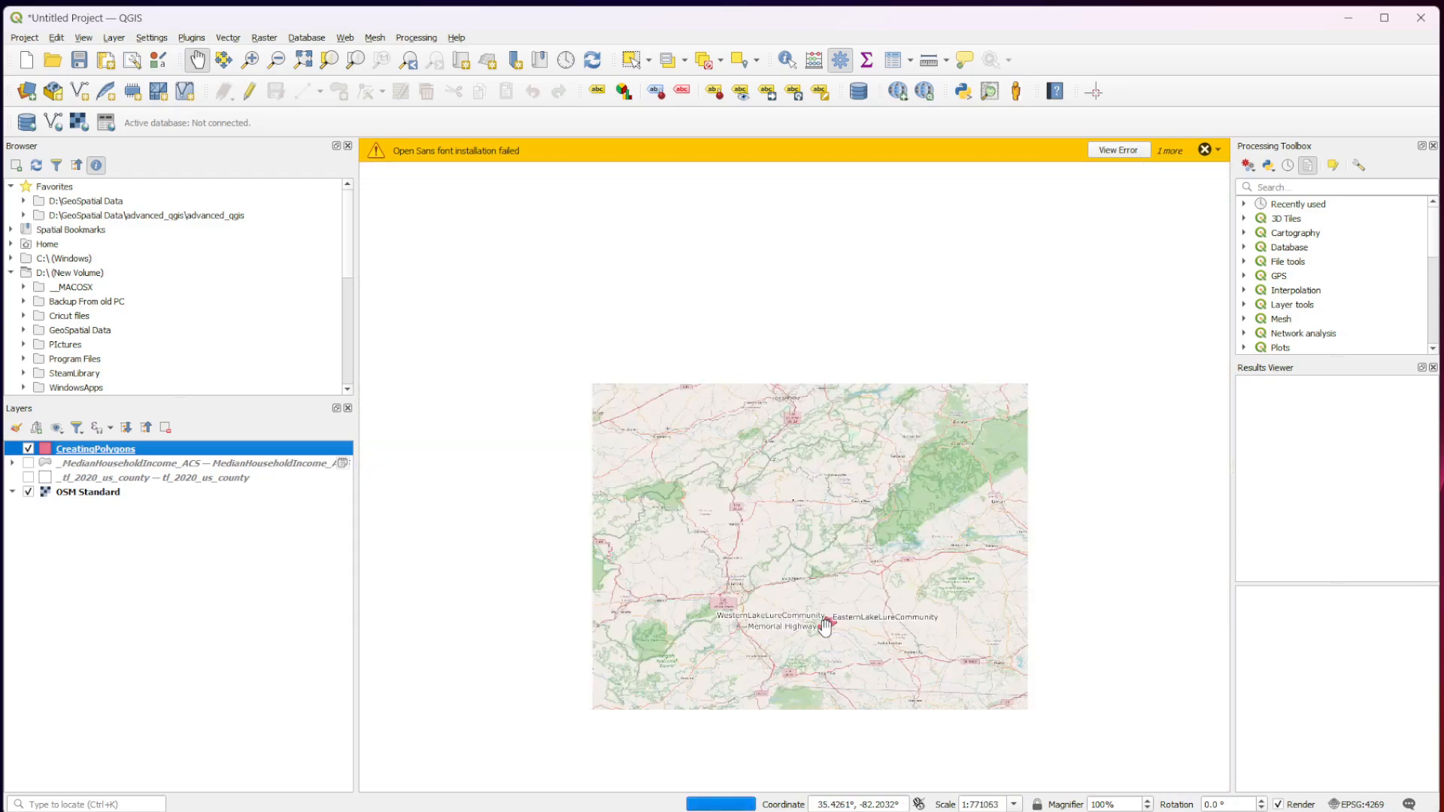
{"action": "scroll", "coordinate": [825, 626], "scroll_direction": "down", "scroll_amount": 4}
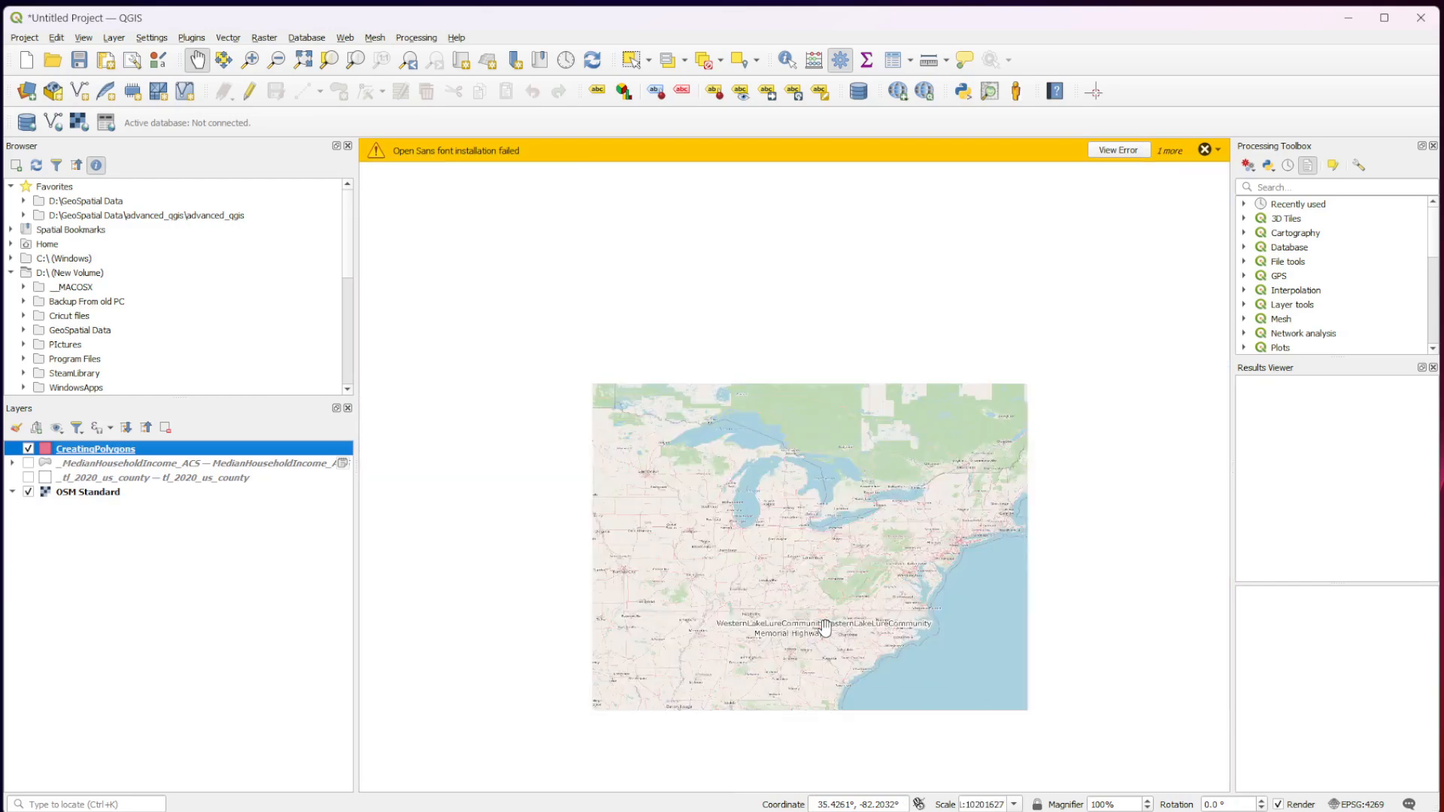
Examine how the polygon labels display with the map zoomed out to all of North America.
{"action": "scroll", "coordinate": [825, 625], "scroll_direction": "down", "scroll_amount": 2}
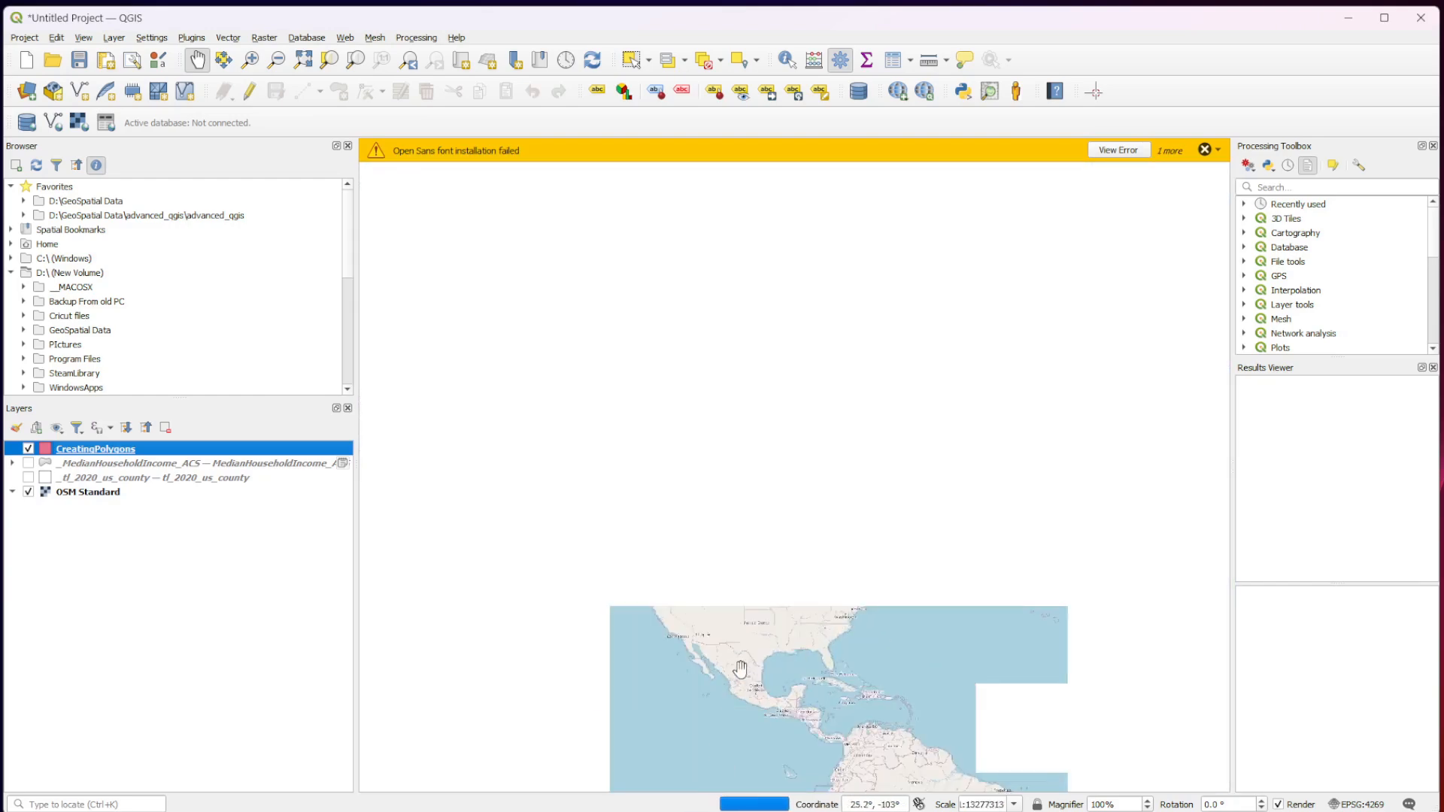
{"action": "scroll", "coordinate": [820, 614], "scroll_direction": "down", "scroll_amount": 1}
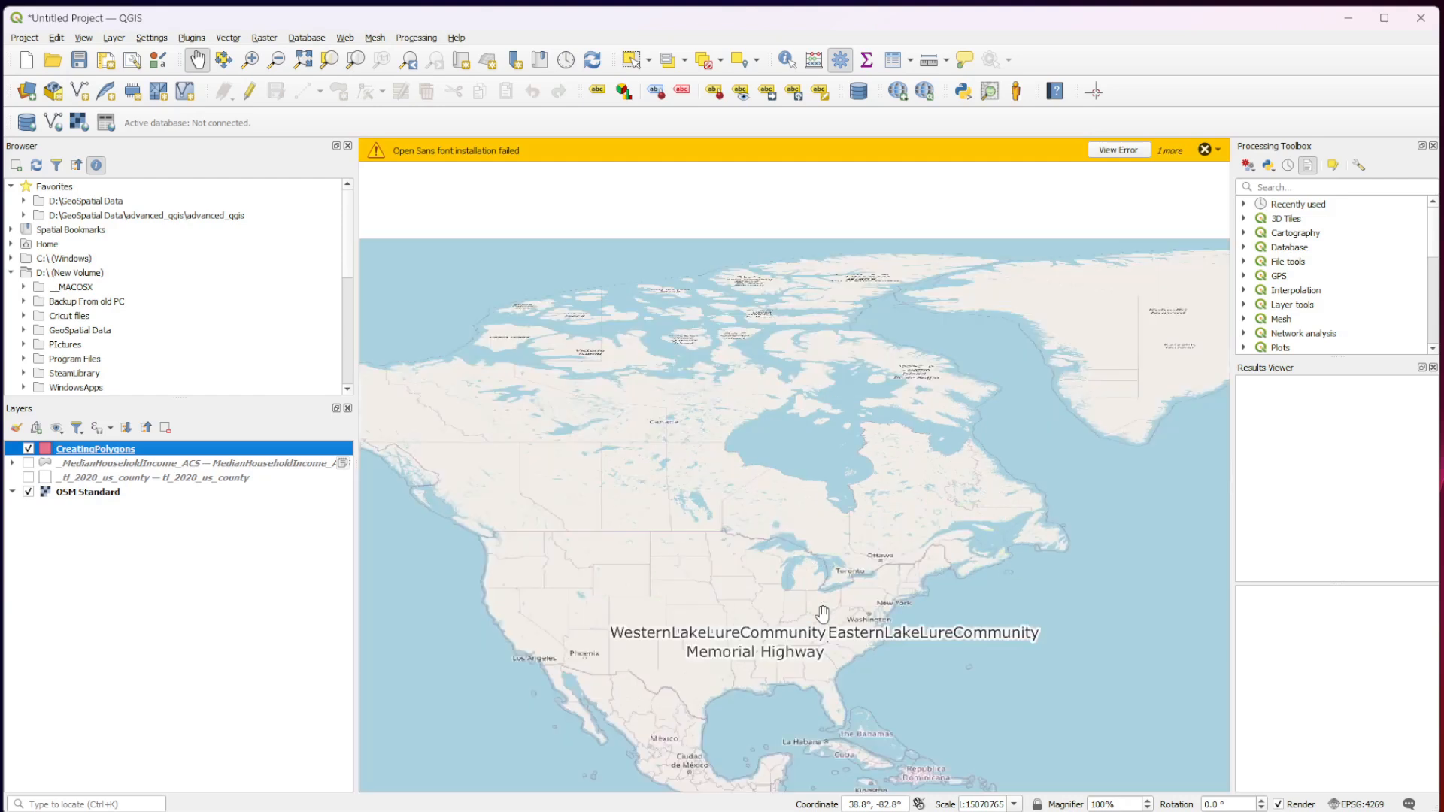
{"action": "scroll", "coordinate": [857, 644], "scroll_direction": "up", "scroll_amount": 2}
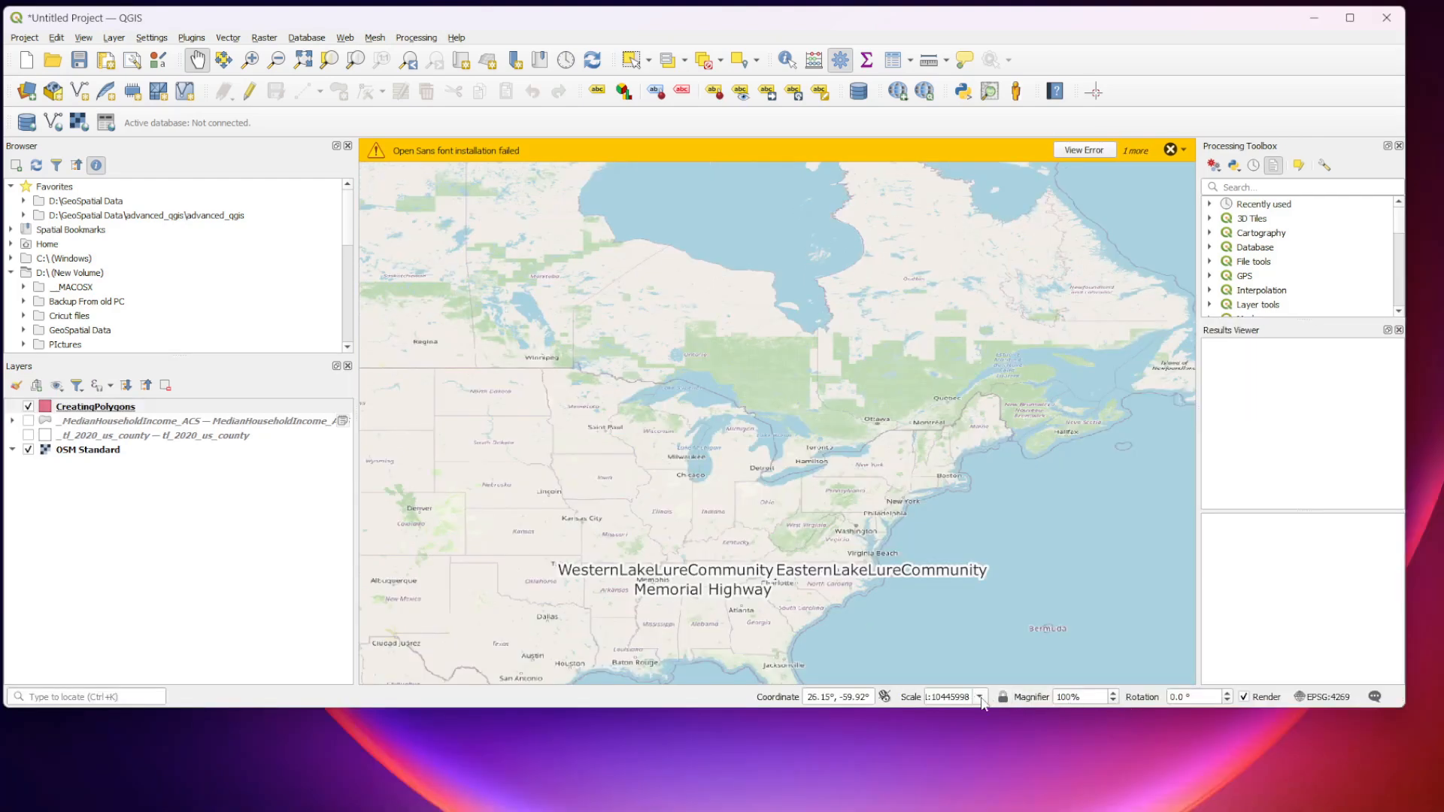
Set the map scale to 1:1000000, then zoom out and bring the polygon labels in the southeastern United States back into view.
{"action": "left_click", "coordinate": [981, 697]}
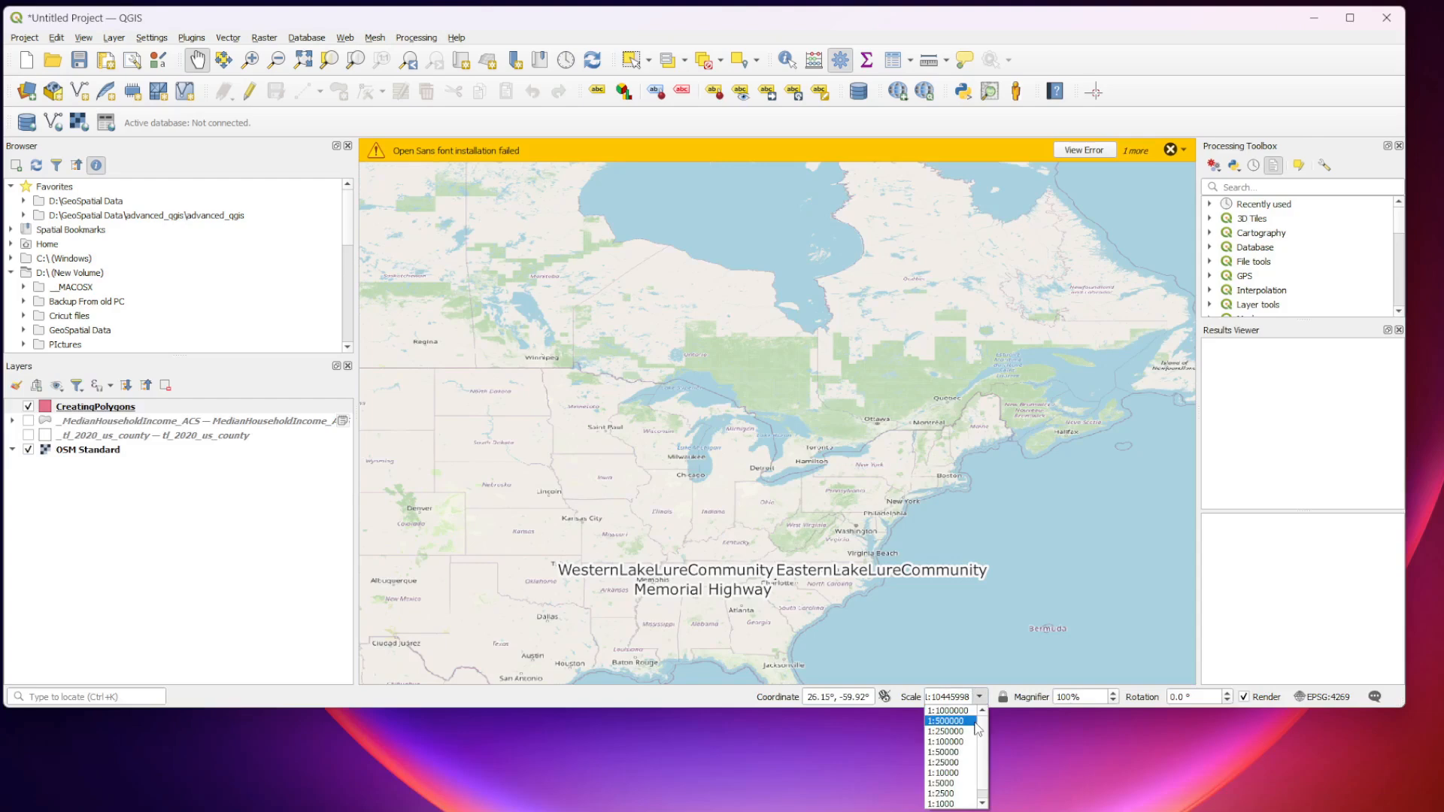
{"action": "left_click", "coordinate": [963, 711]}
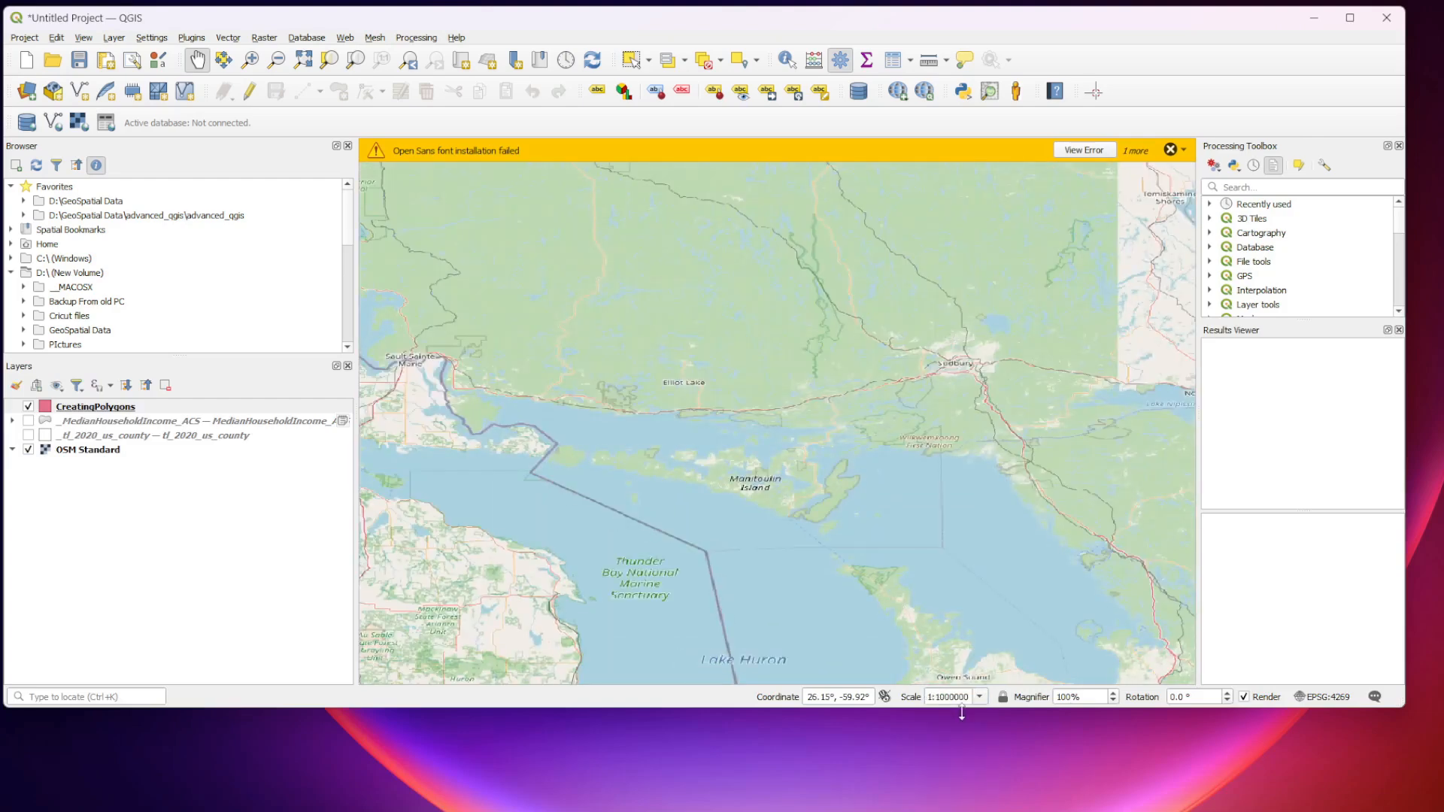
{"action": "scroll", "coordinate": [914, 615], "scroll_direction": "down", "scroll_amount": 2}
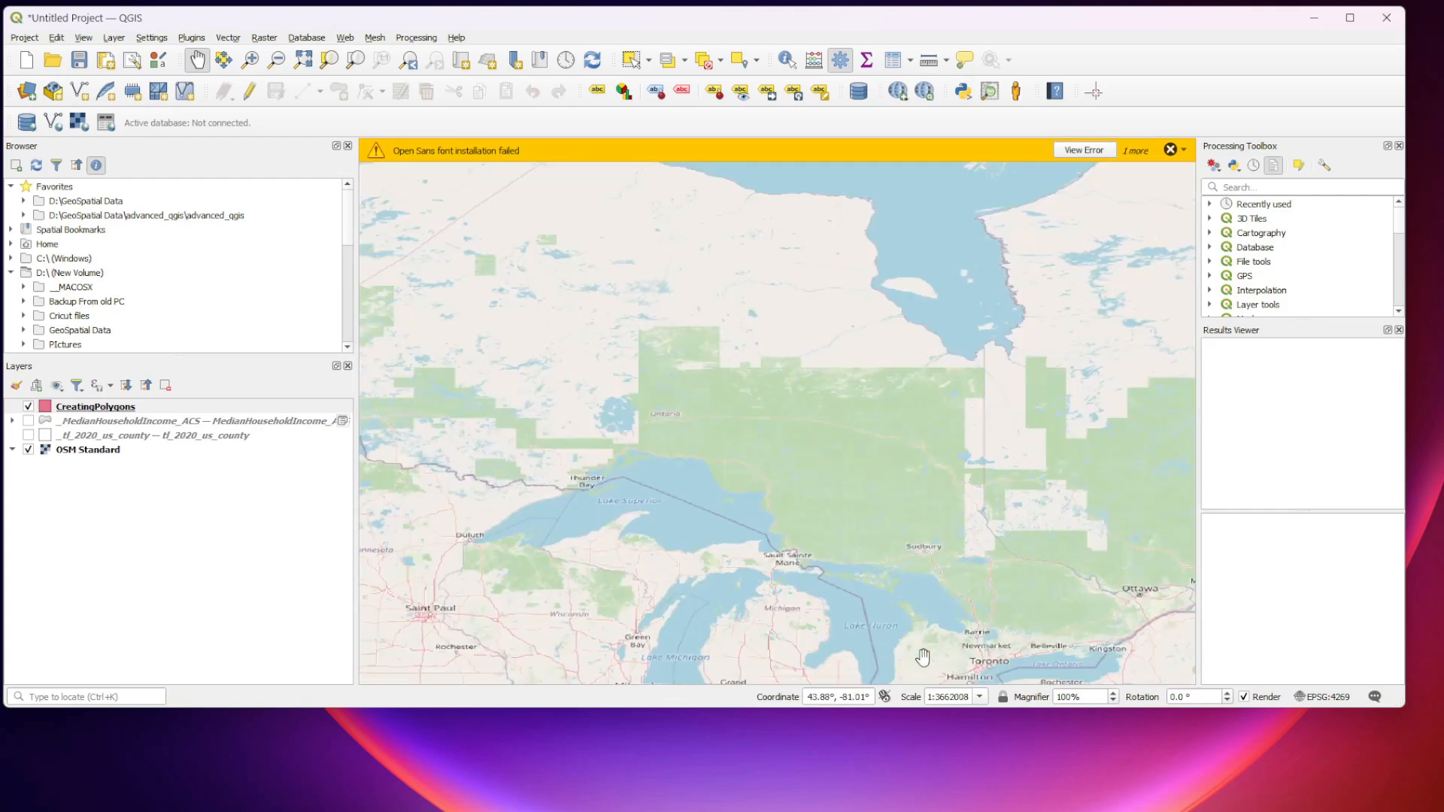
{"action": "left_click_drag", "start_coordinate": [923, 657], "coordinate": [802, 396]}
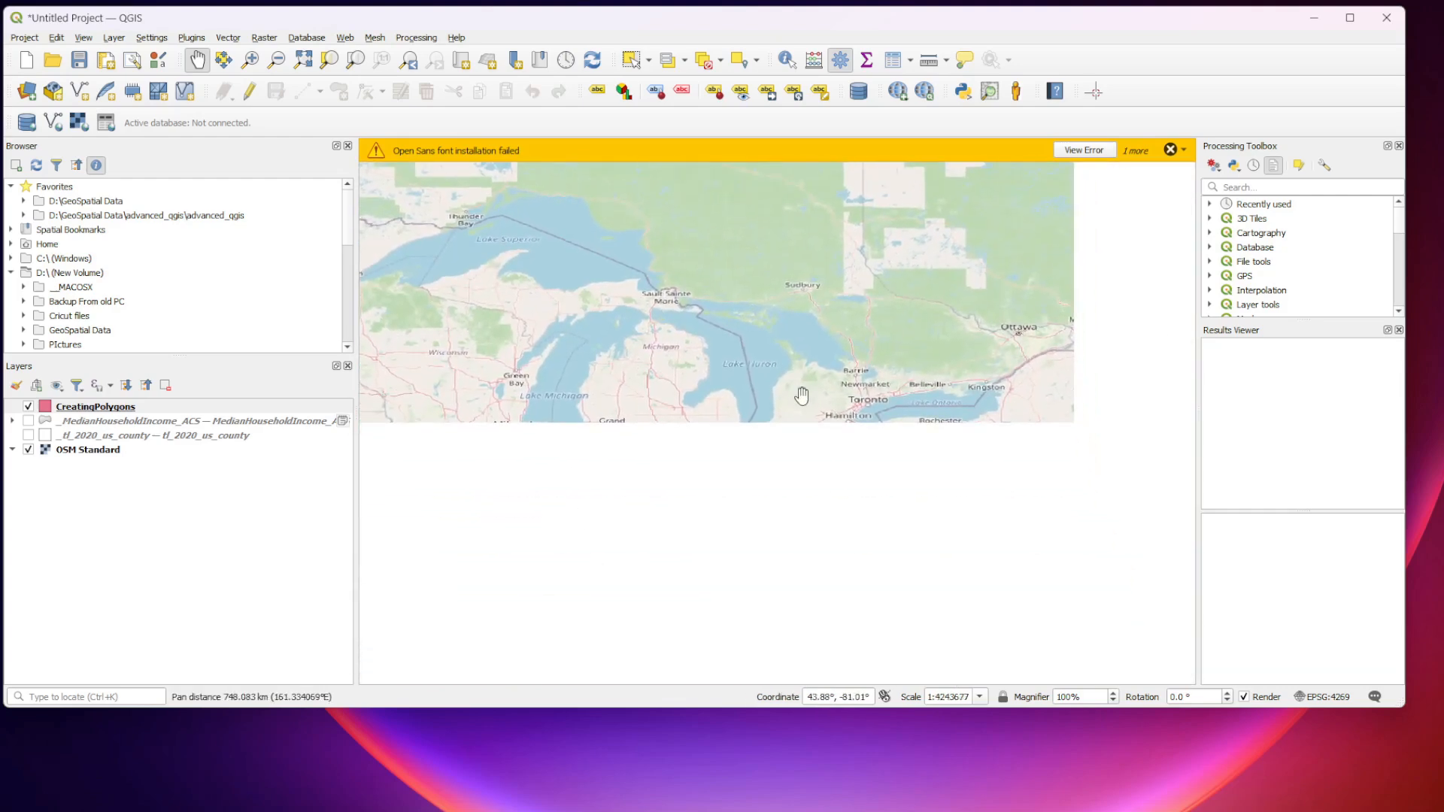
{"action": "left_click_drag", "start_coordinate": [939, 544], "coordinate": [814, 367]}
{"action": "left_click_drag", "start_coordinate": [781, 607], "coordinate": [973, 536]}
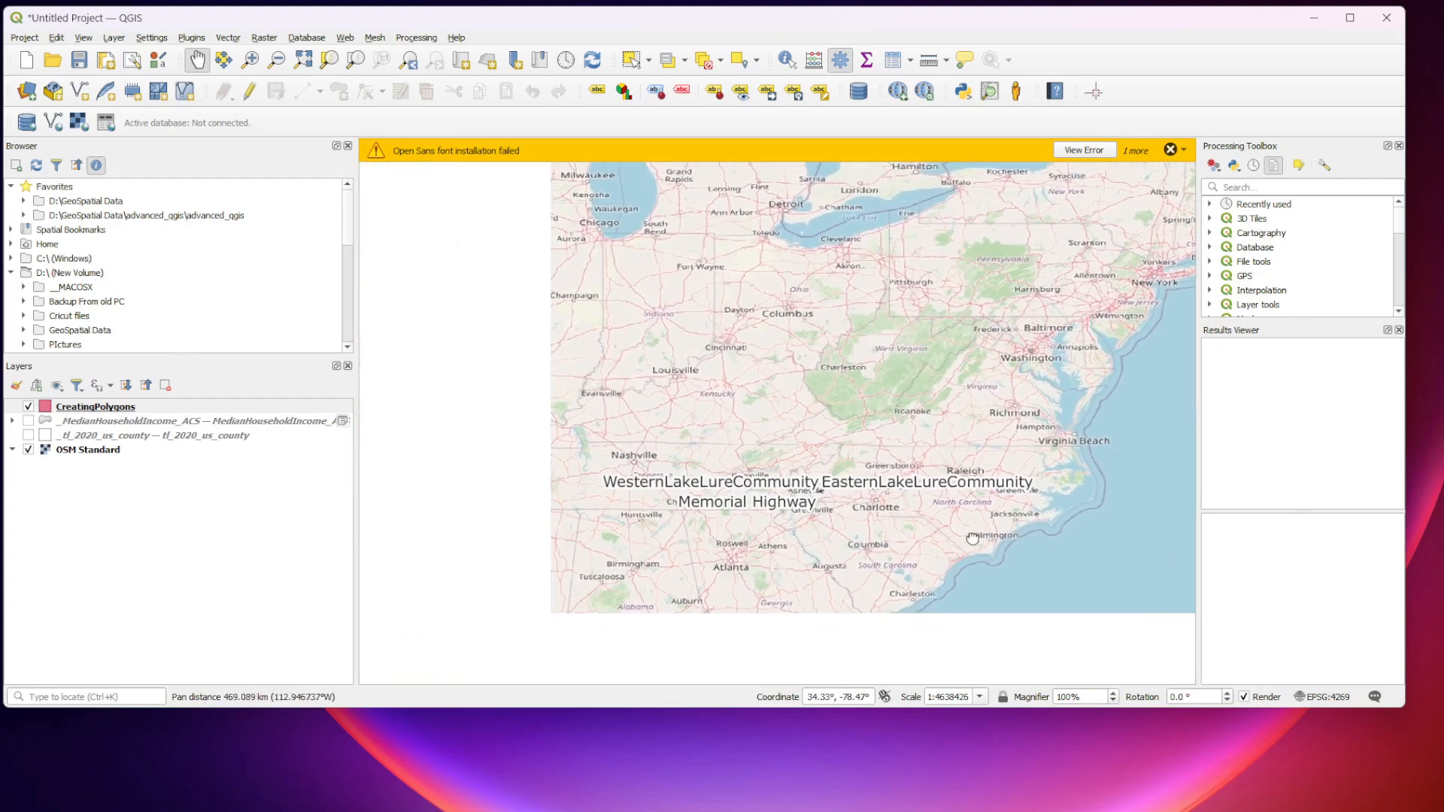
Try the map scale 1:500 and zoom the map to the extent of the CreatingPolygons layer.
{"action": "left_click", "coordinate": [981, 697]}
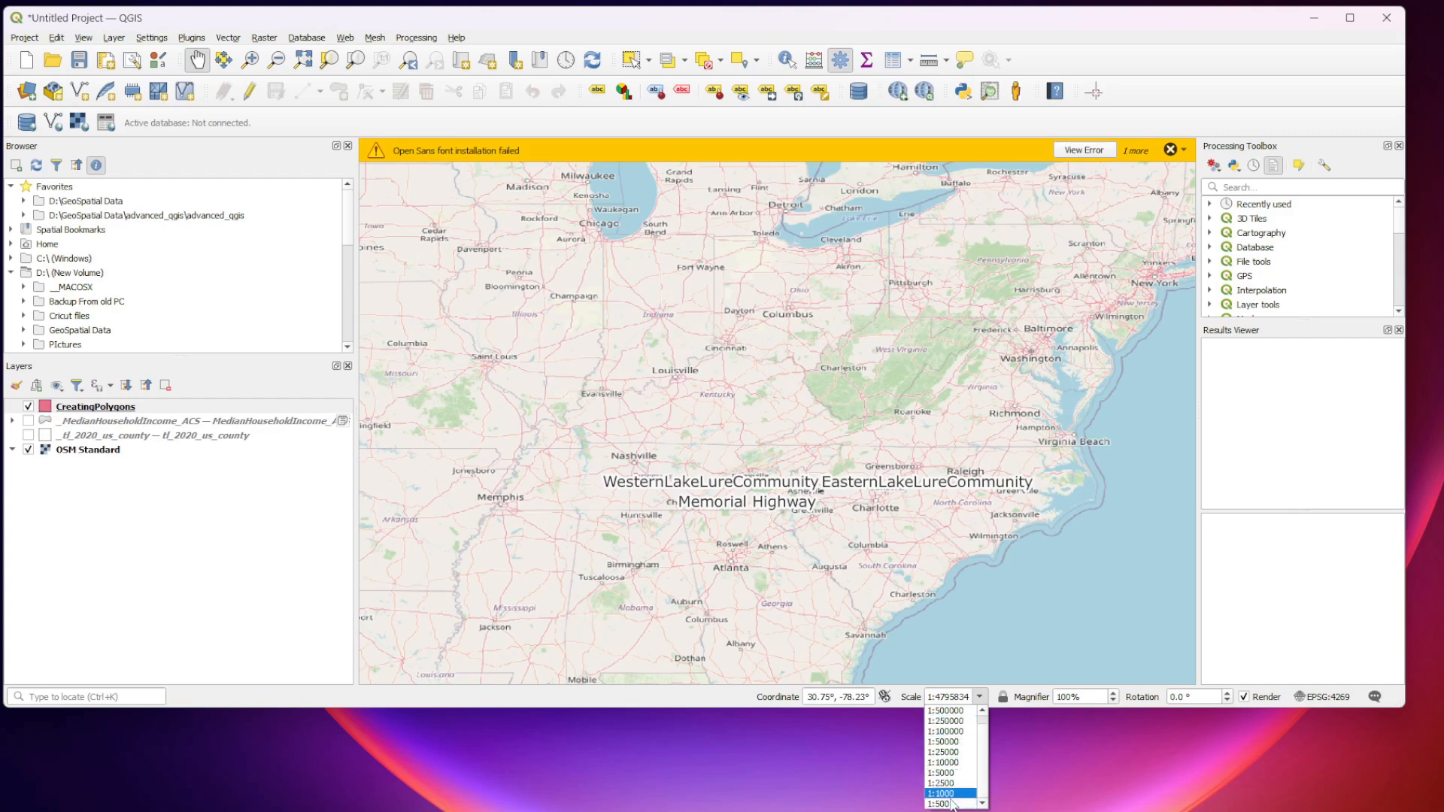
{"action": "left_click", "coordinate": [946, 803]}
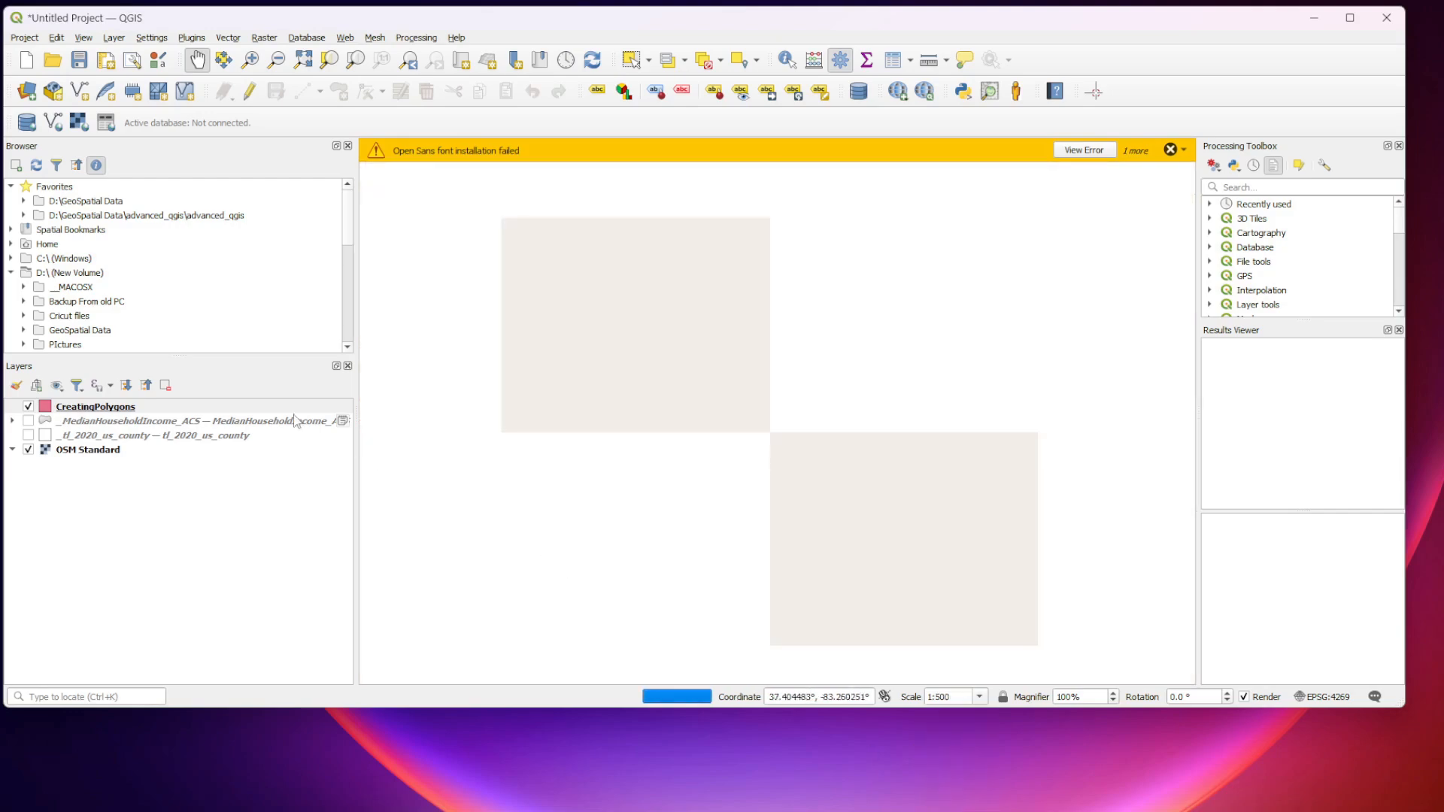
{"action": "right_click", "coordinate": [297, 407]}
{"action": "left_click", "coordinate": [312, 411]}
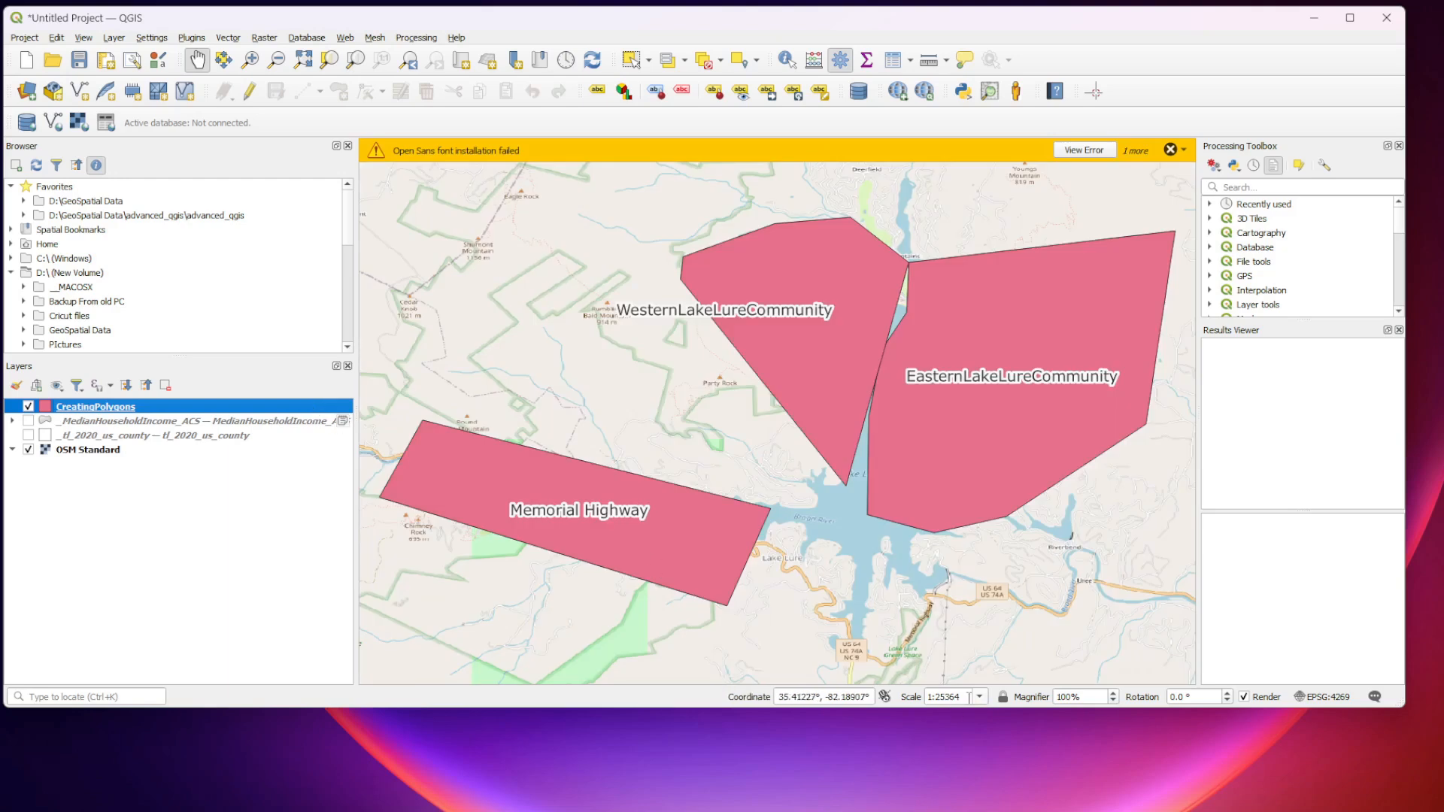
Set the map scale to 1:500 and examine the WesternLakeLureCommunity label close up.
{"action": "left_click", "coordinate": [980, 697]}
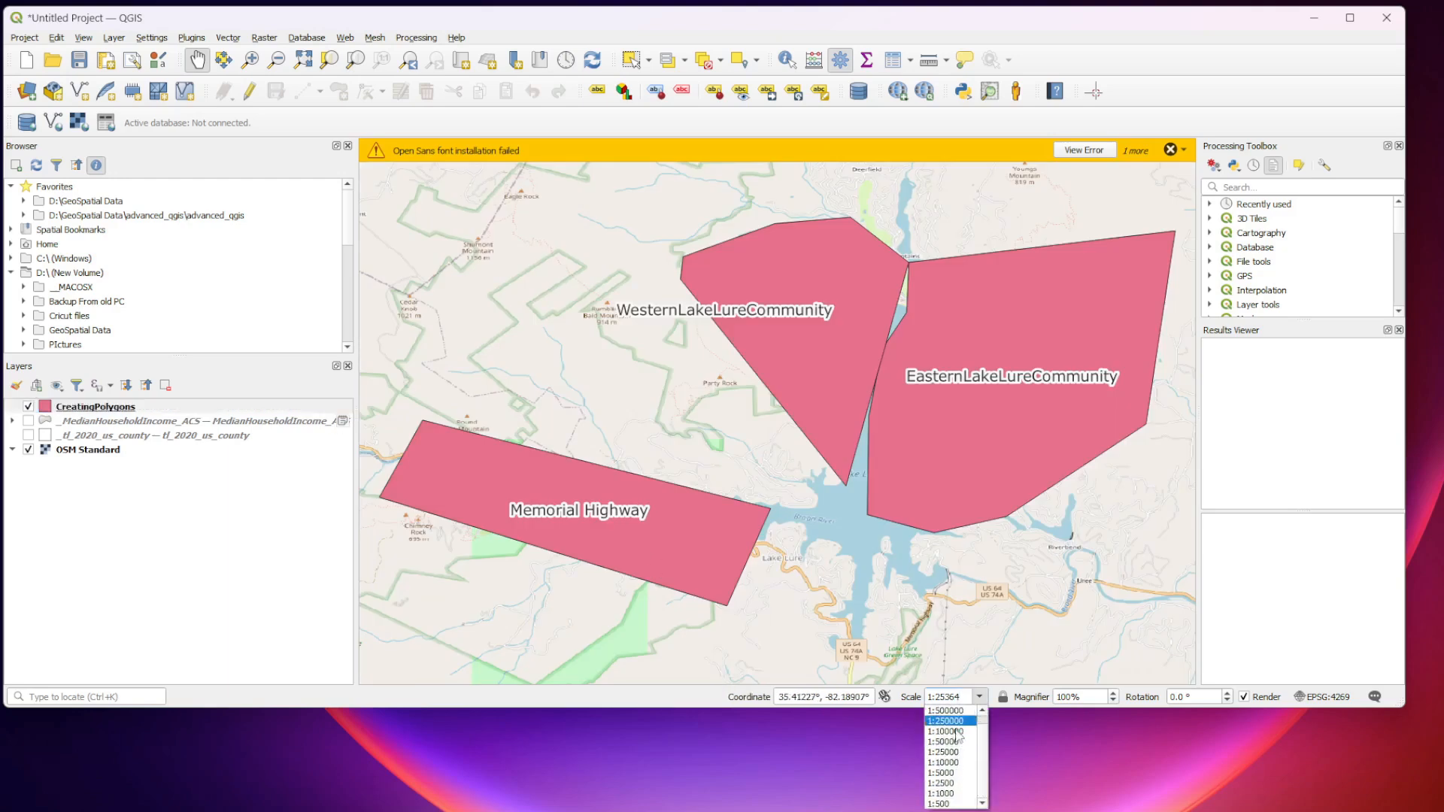
{"action": "left_click", "coordinate": [941, 804]}
{"action": "left_click_drag", "start_coordinate": [947, 668], "coordinate": [480, 354]}
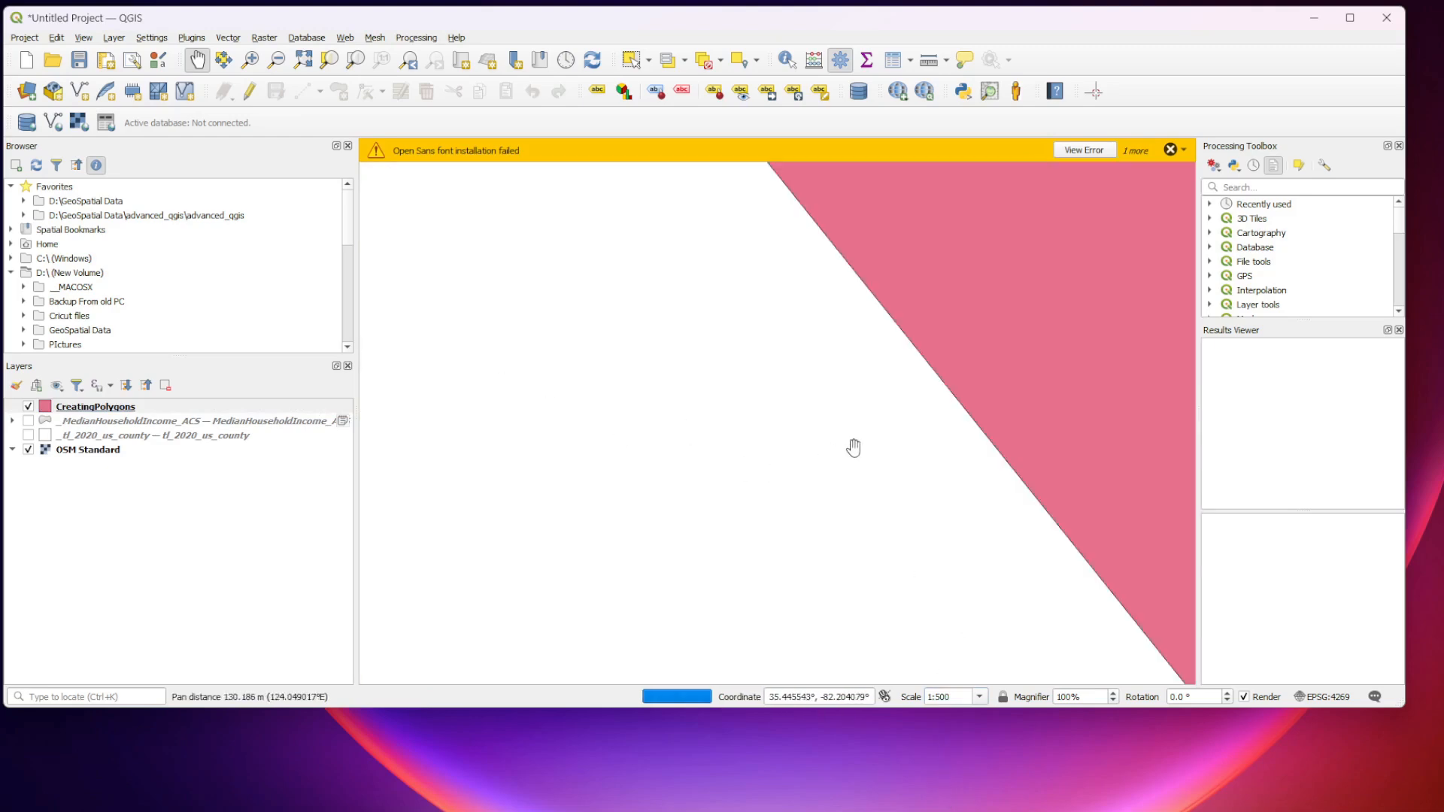
{"action": "left_click_drag", "start_coordinate": [1035, 498], "coordinate": [783, 200]}
{"action": "left_click_drag", "start_coordinate": [965, 646], "coordinate": [776, 507]}
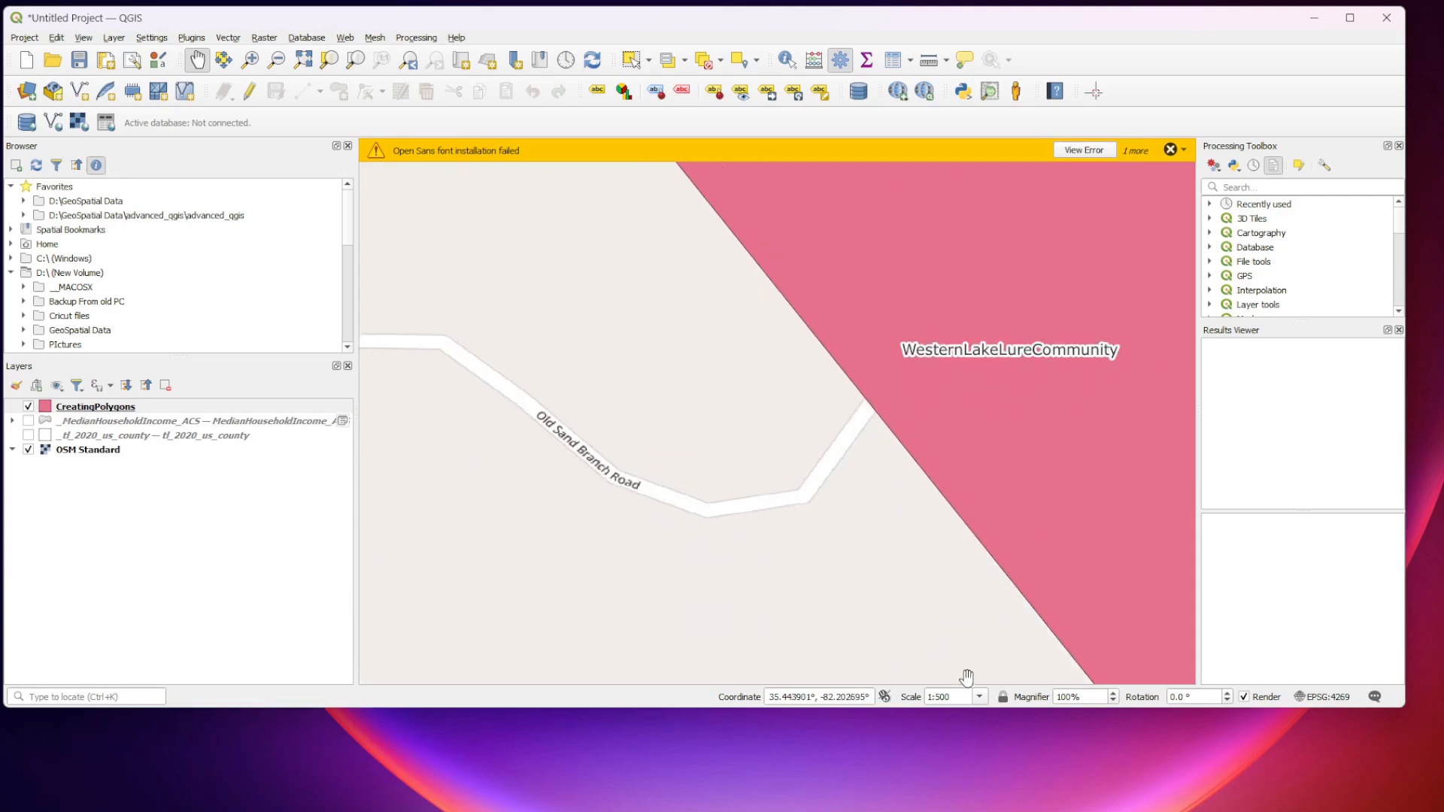
Compare the polygon labels at the map scales 1:25000, 1:50000, 1:100000 and 1:250000.
{"action": "left_click", "coordinate": [981, 698]}
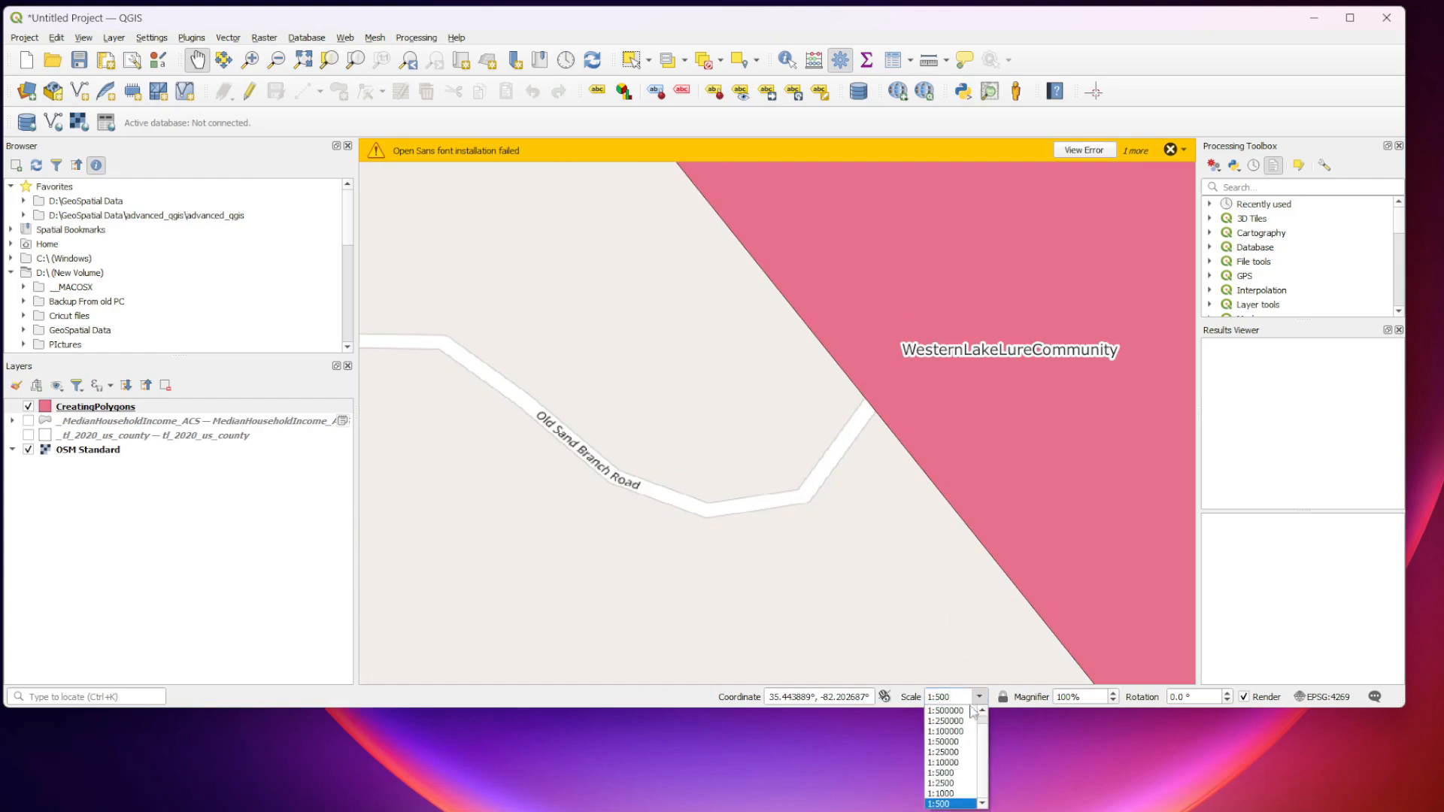
{"action": "left_click", "coordinate": [951, 752]}
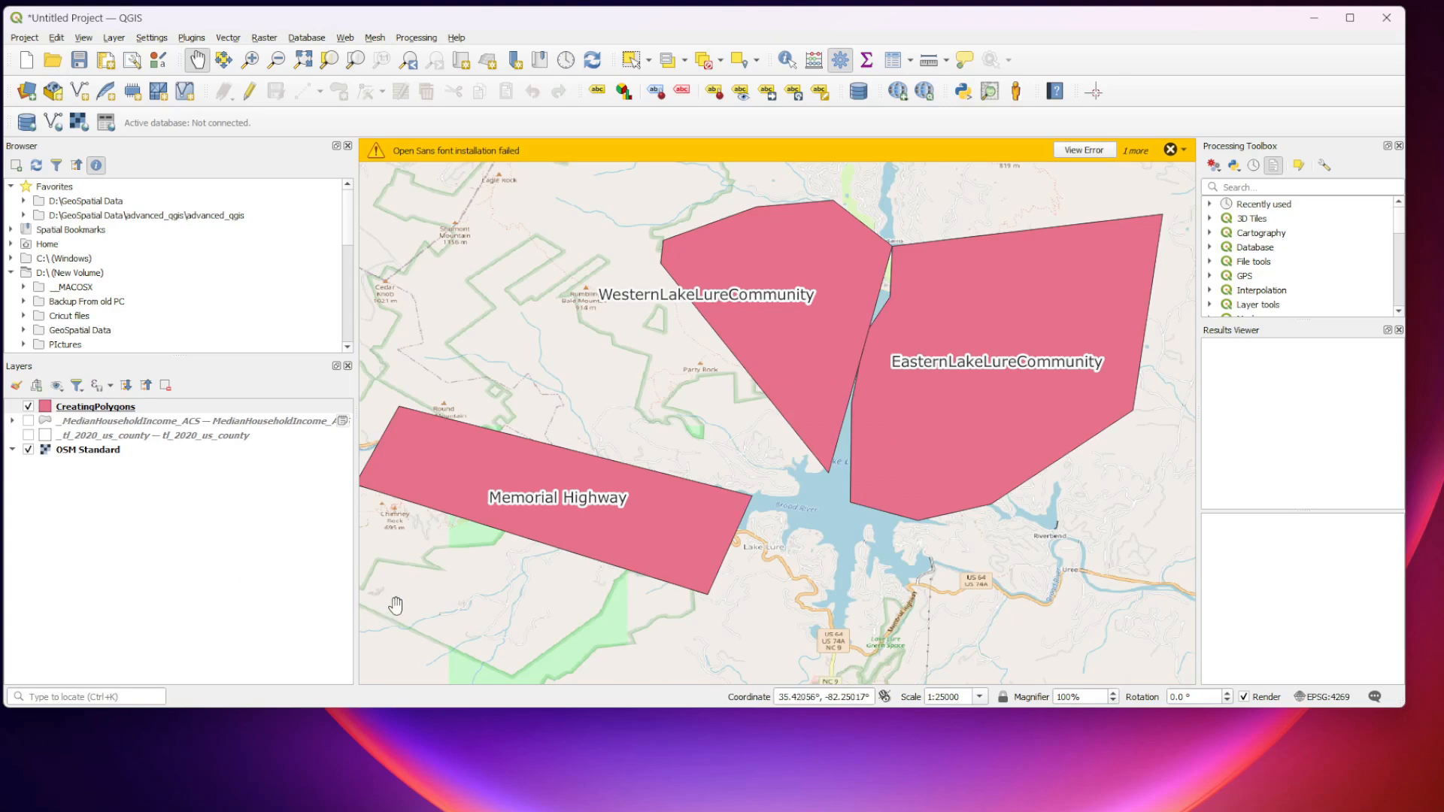
{"action": "left_click", "coordinate": [981, 698]}
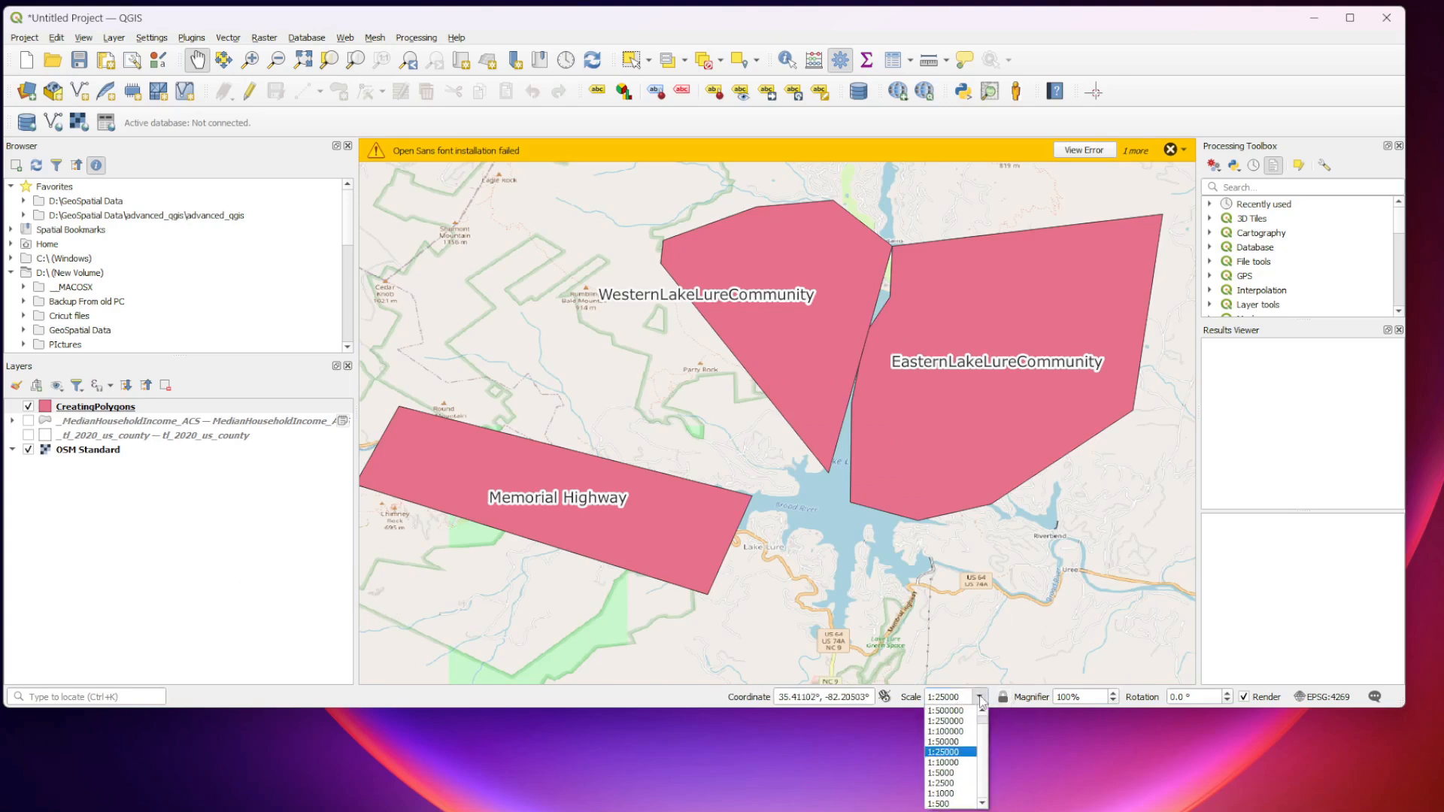
{"action": "left_click", "coordinate": [955, 742]}
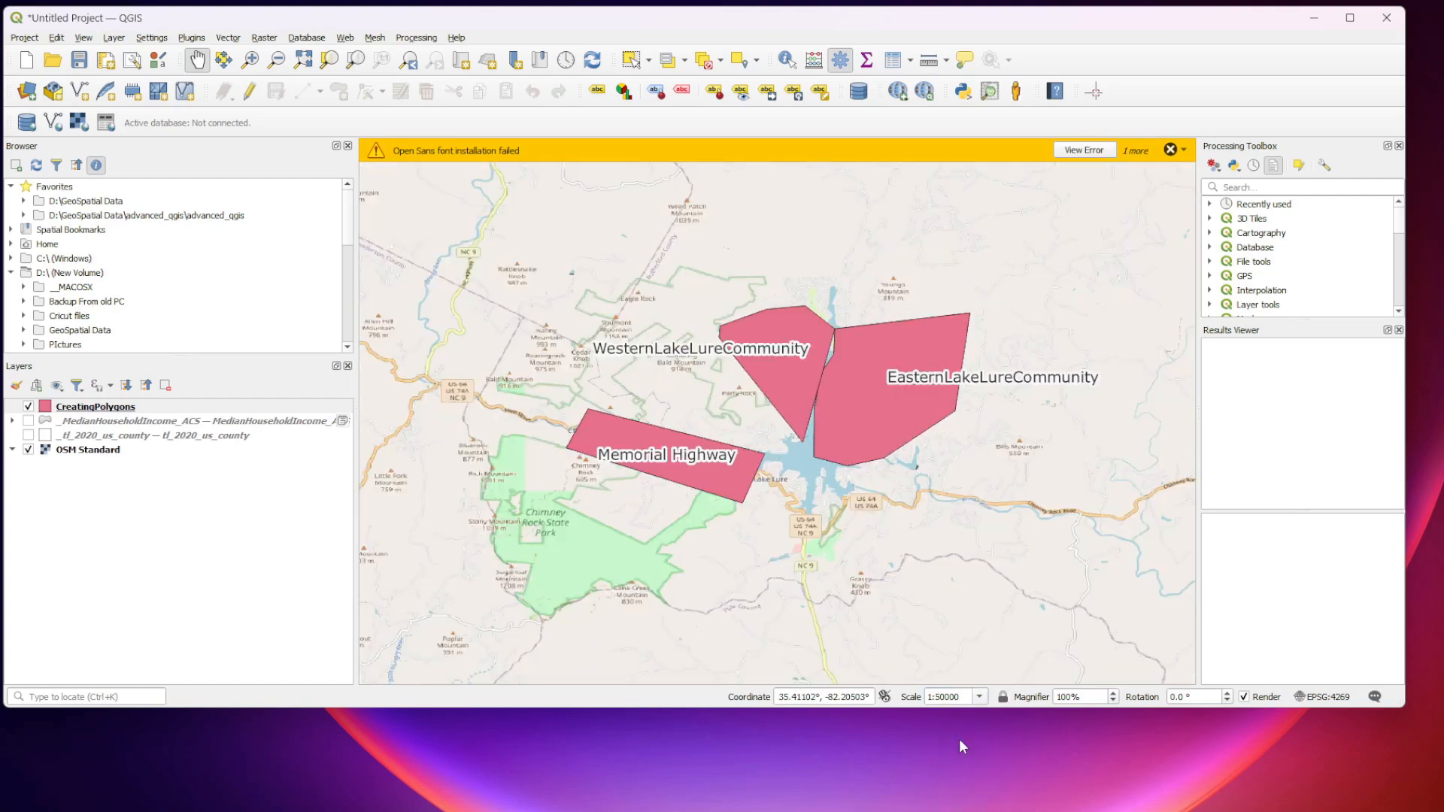
{"action": "left_click", "coordinate": [981, 698]}
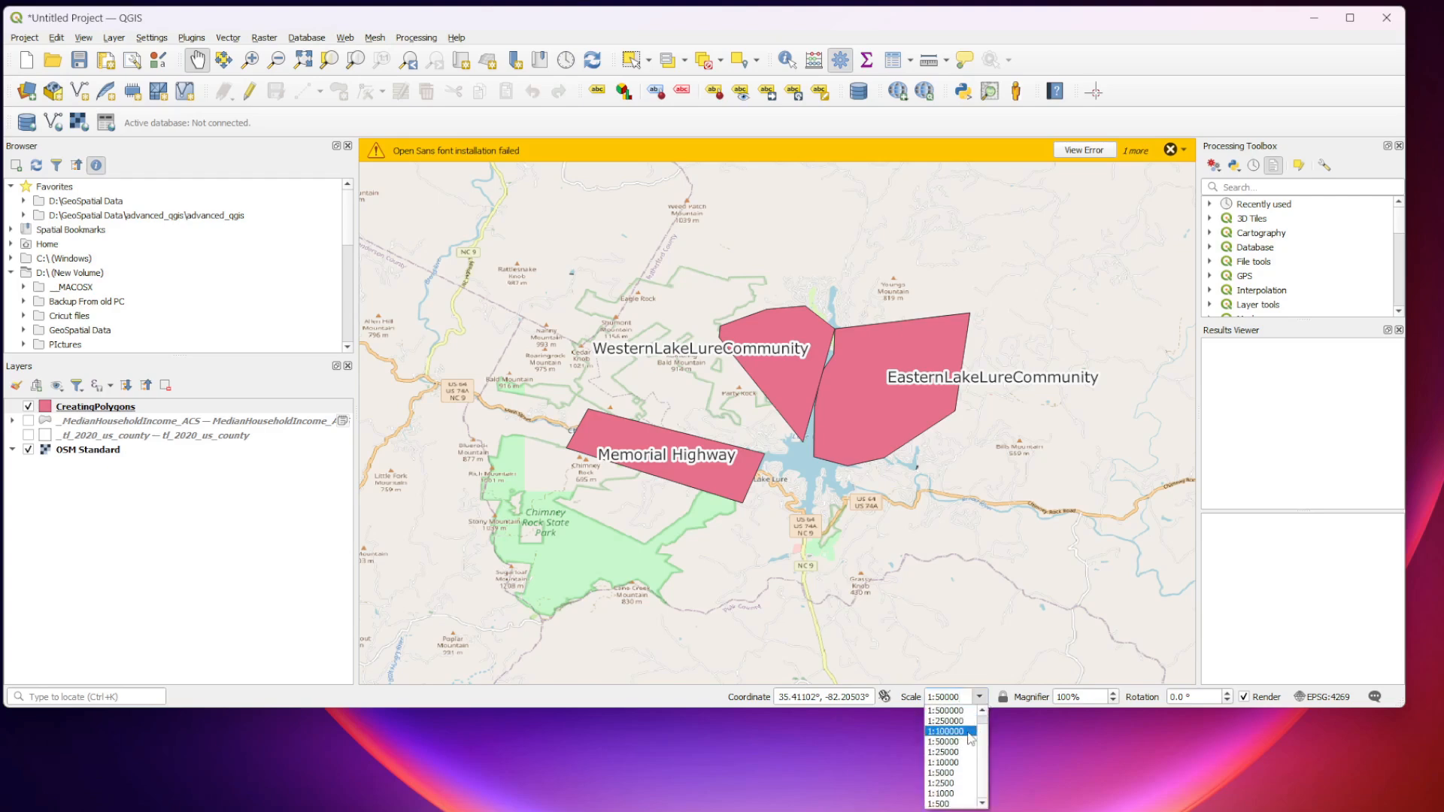
{"action": "left_click", "coordinate": [967, 731]}
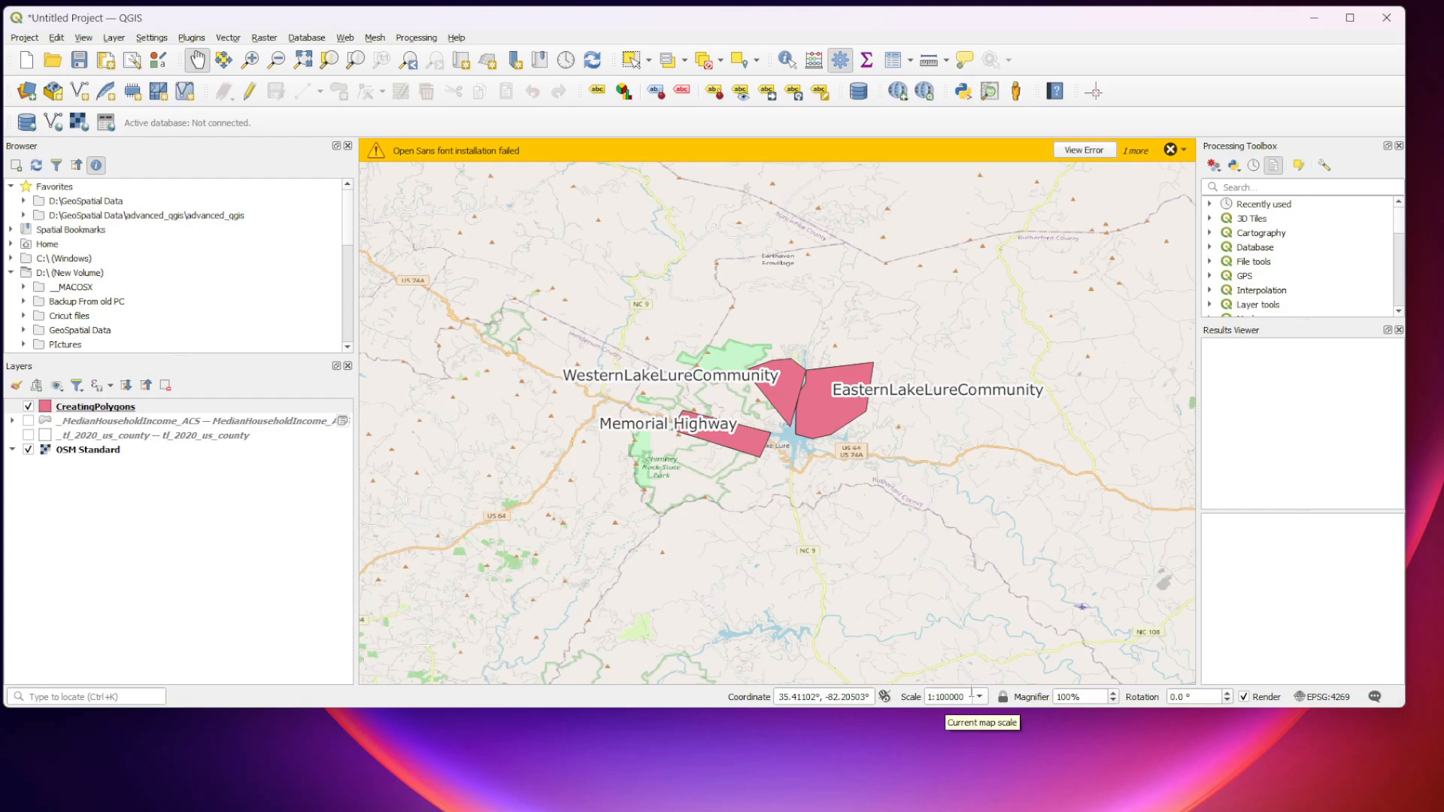
{"action": "left_click", "coordinate": [979, 697]}
{"action": "left_click", "coordinate": [951, 721]}
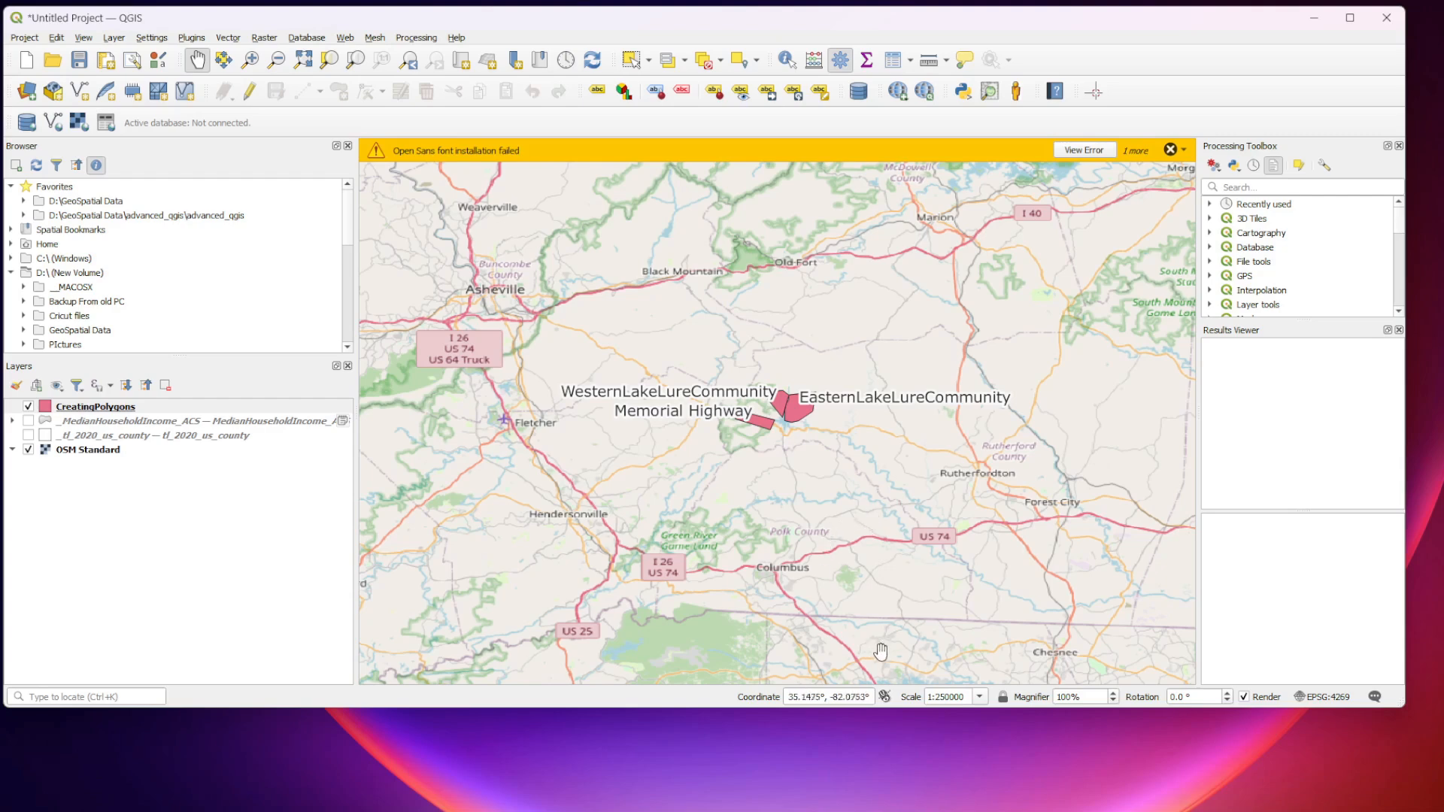
Compare the polygon labels at 1:25000 and 1:10000, and return the map scale to 1:25000.
{"action": "left_click", "coordinate": [980, 698]}
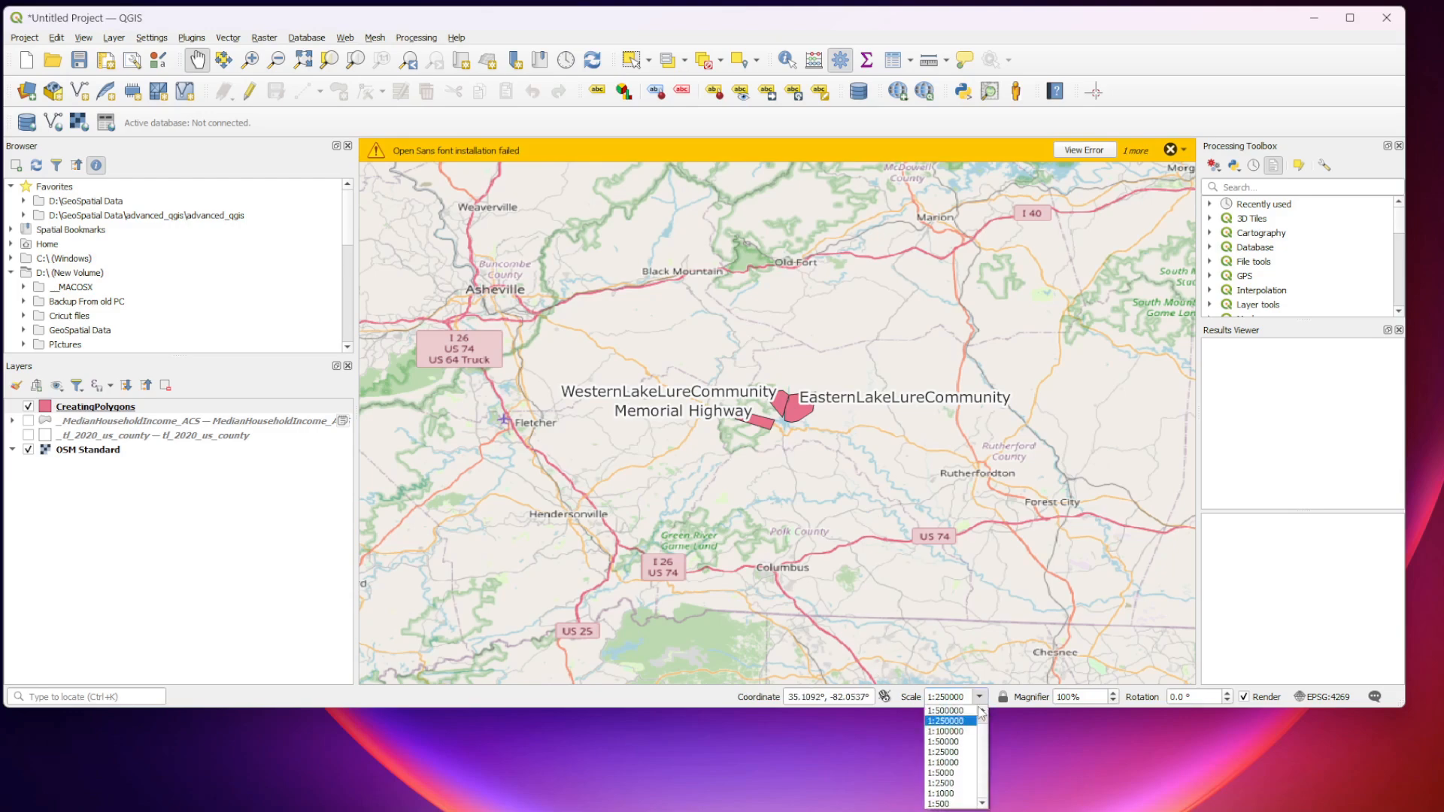
{"action": "left_click", "coordinate": [960, 753]}
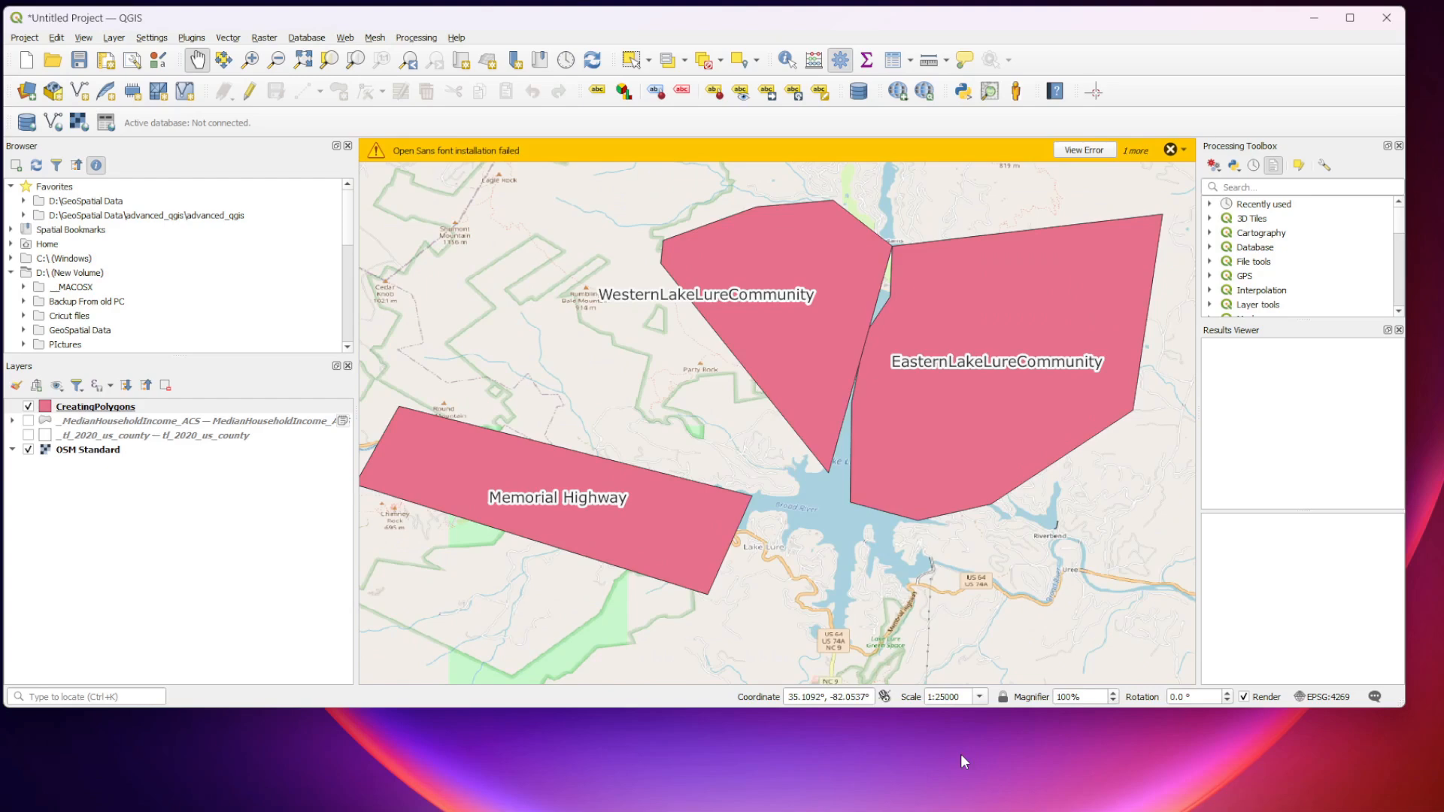
{"action": "left_click", "coordinate": [980, 697]}
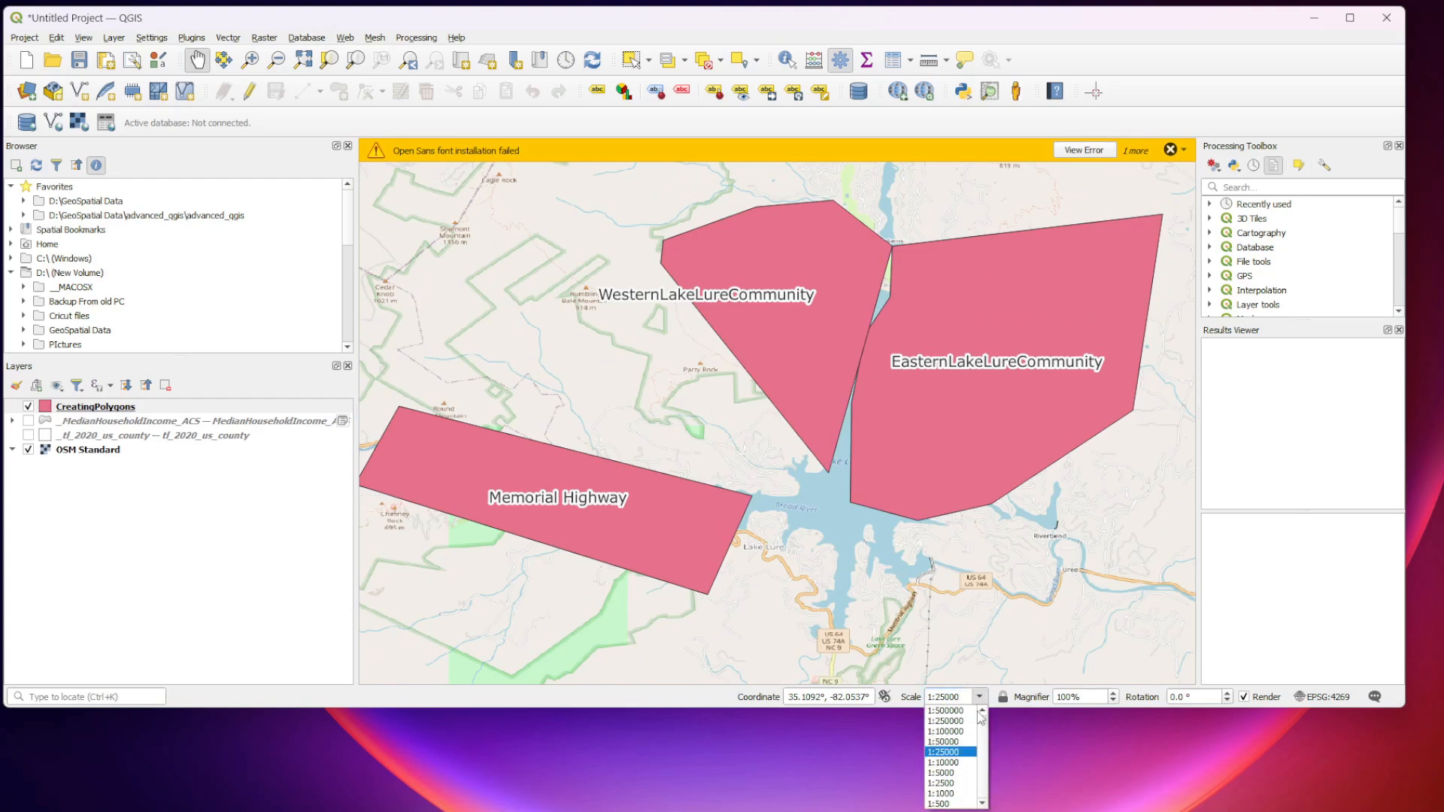
{"action": "left_click", "coordinate": [963, 763]}
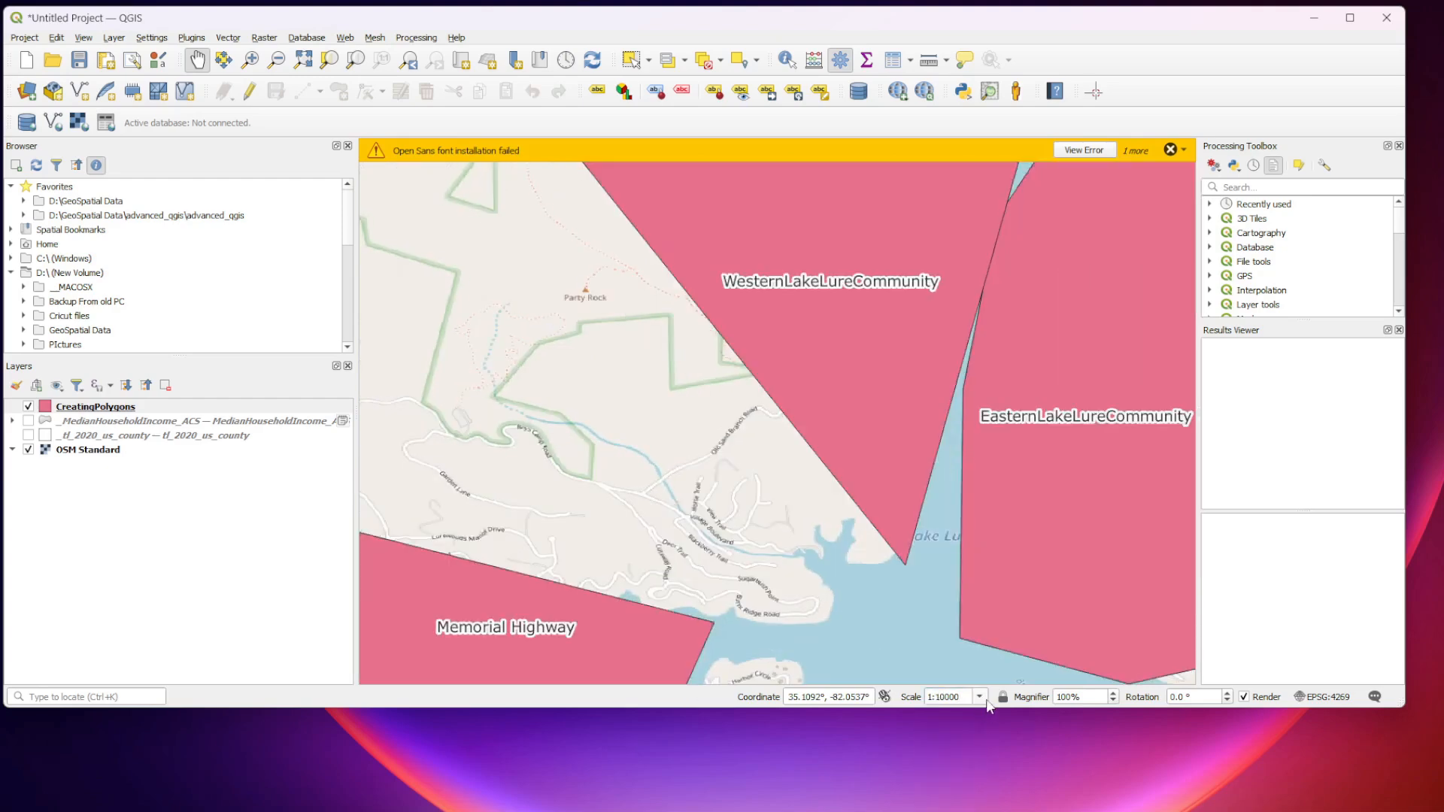
{"action": "left_click", "coordinate": [980, 697]}
{"action": "left_click", "coordinate": [969, 752]}
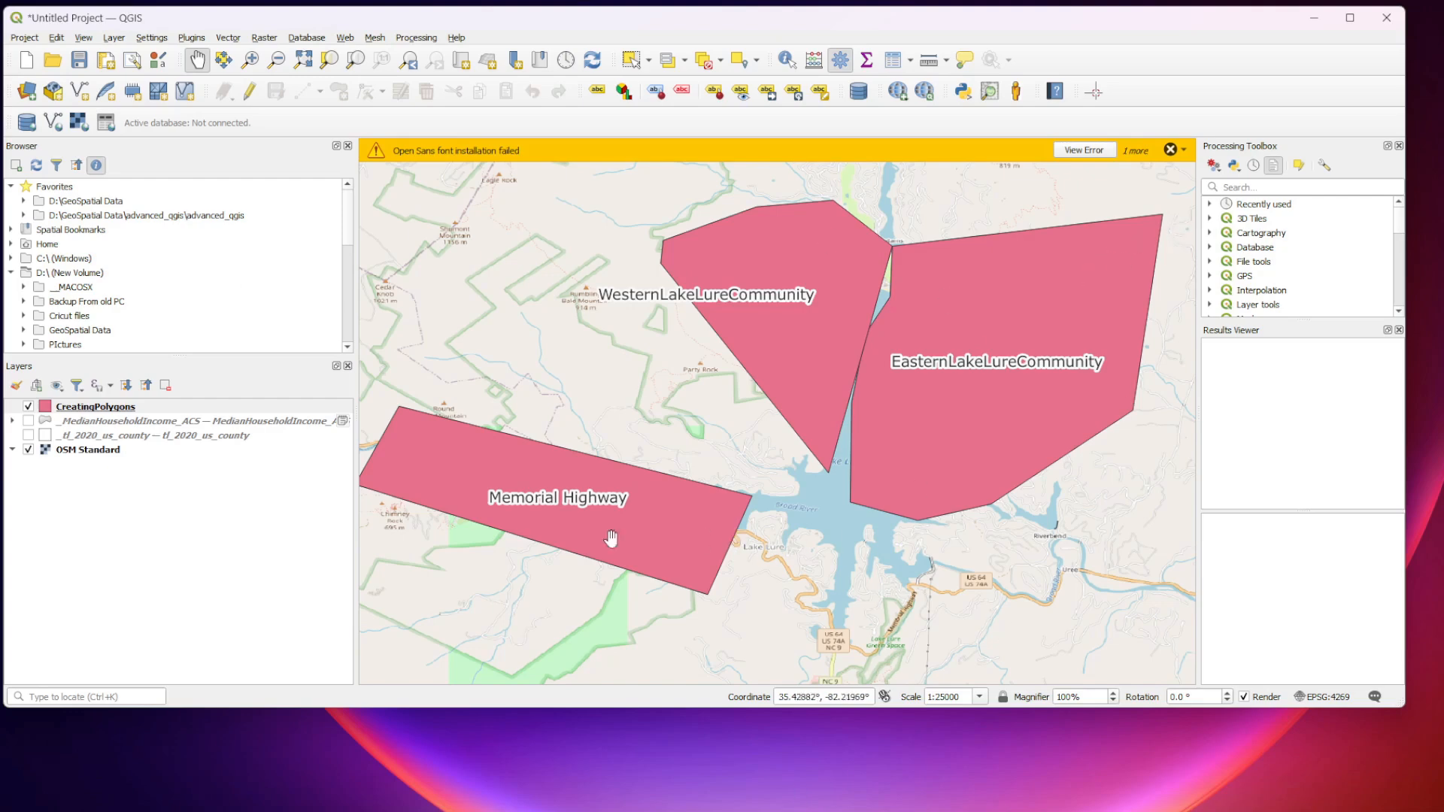
Open the label rendering settings of the CreatingPolygons layer and enable scale dependent visibility.
{"action": "right_click", "coordinate": [84, 406]}
{"action": "left_click", "coordinate": [89, 741]}
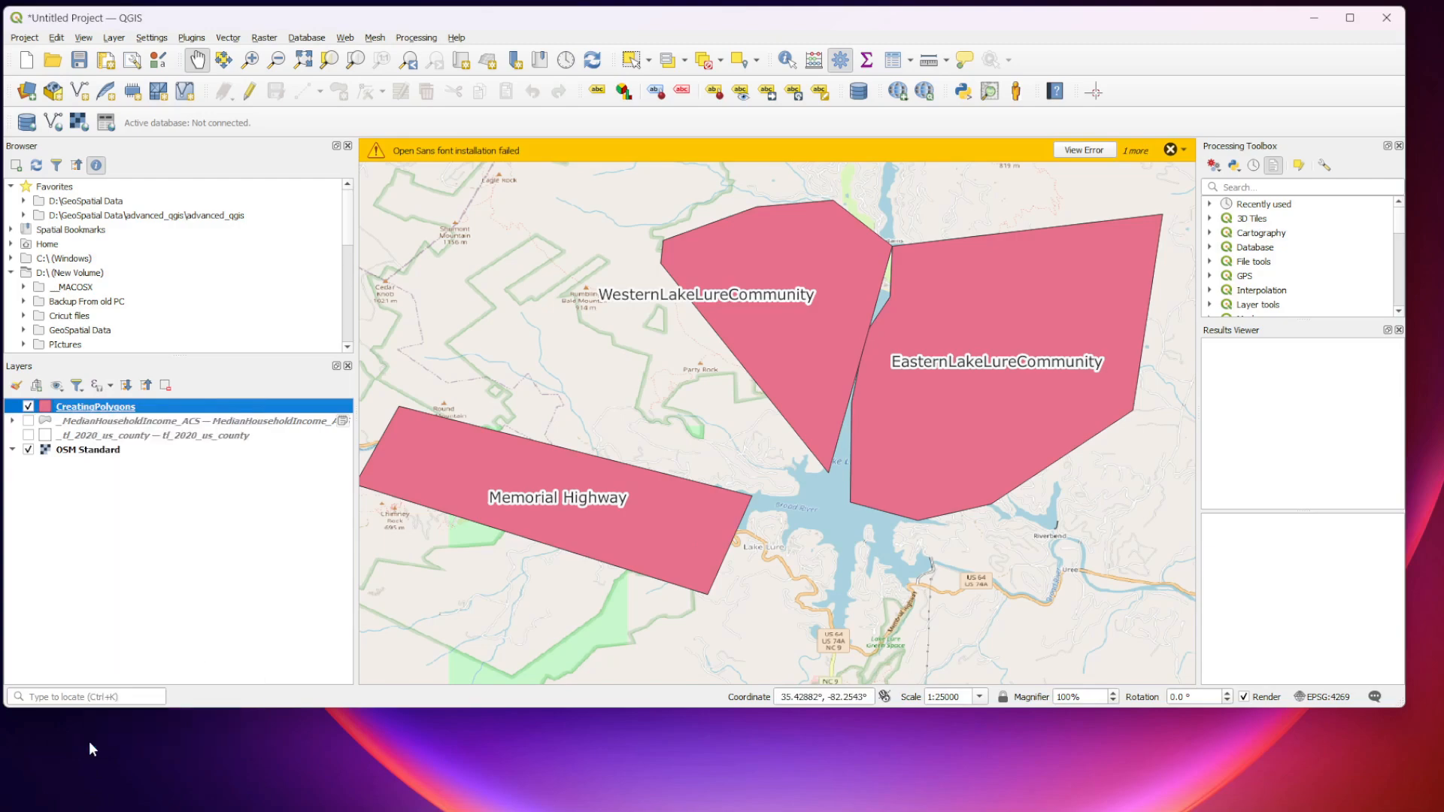
{"action": "left_click_drag", "start_coordinate": [430, 336], "coordinate": [714, 33]}
{"action": "left_click", "coordinate": [513, 336]}
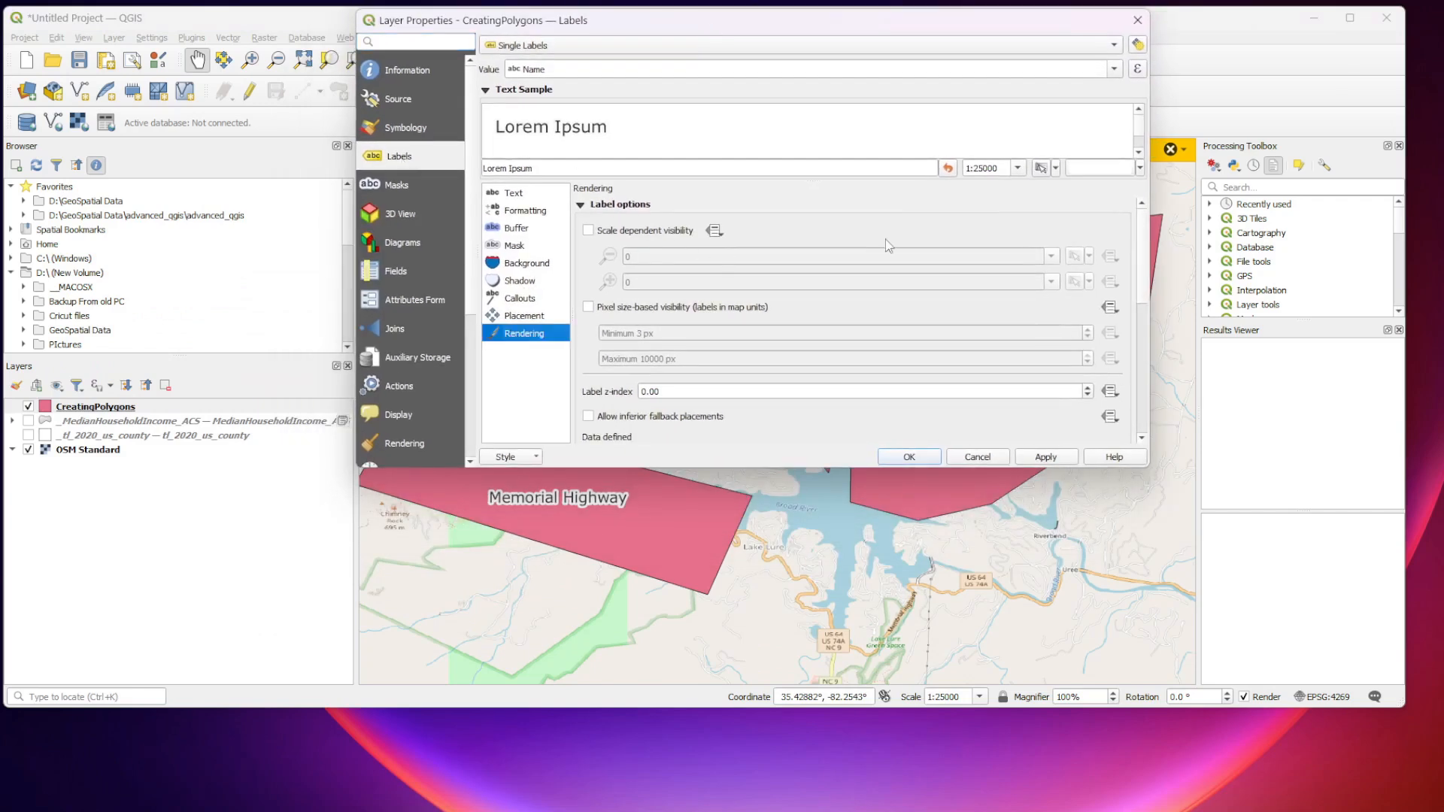
{"action": "left_click", "coordinate": [591, 239]}
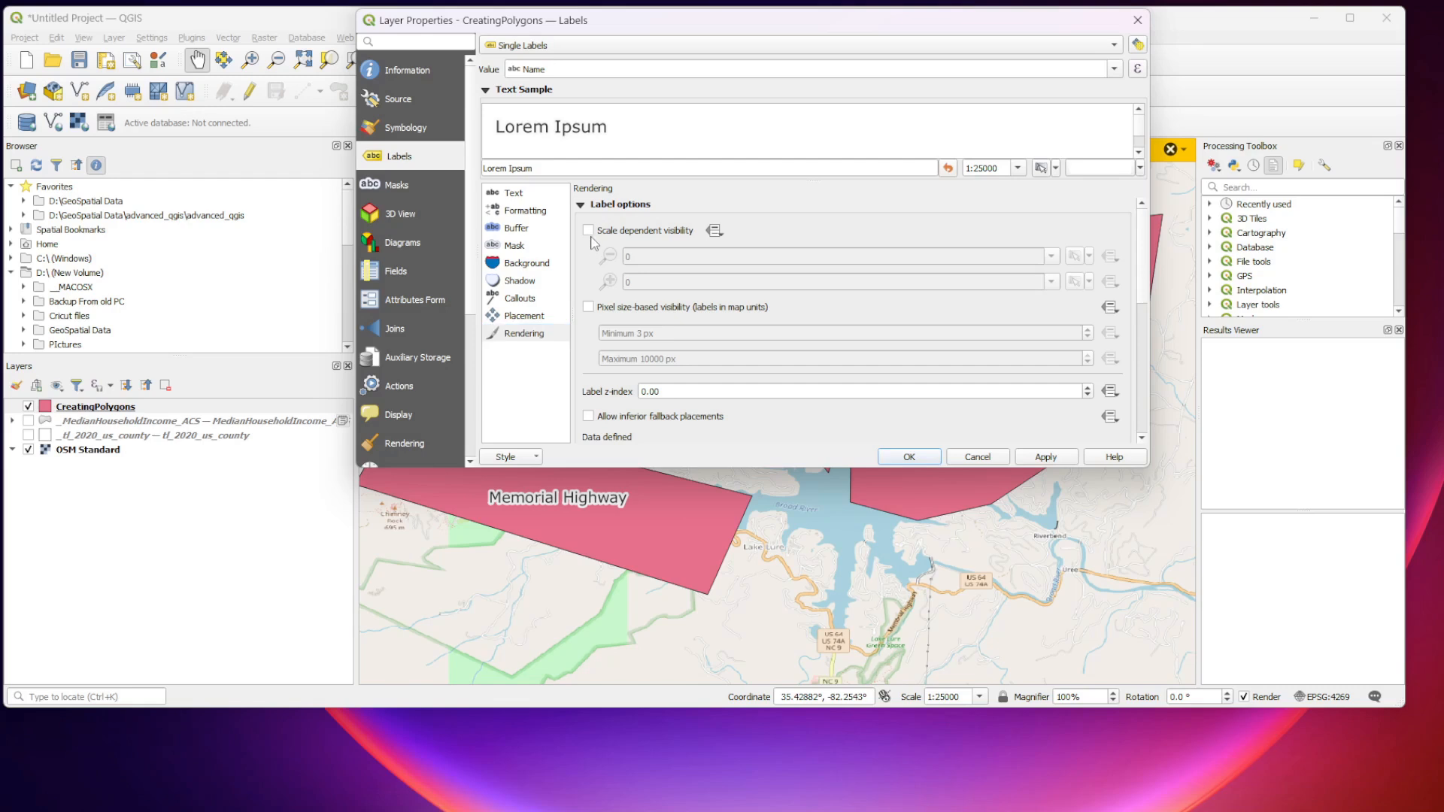
{"action": "left_click", "coordinate": [591, 239]}
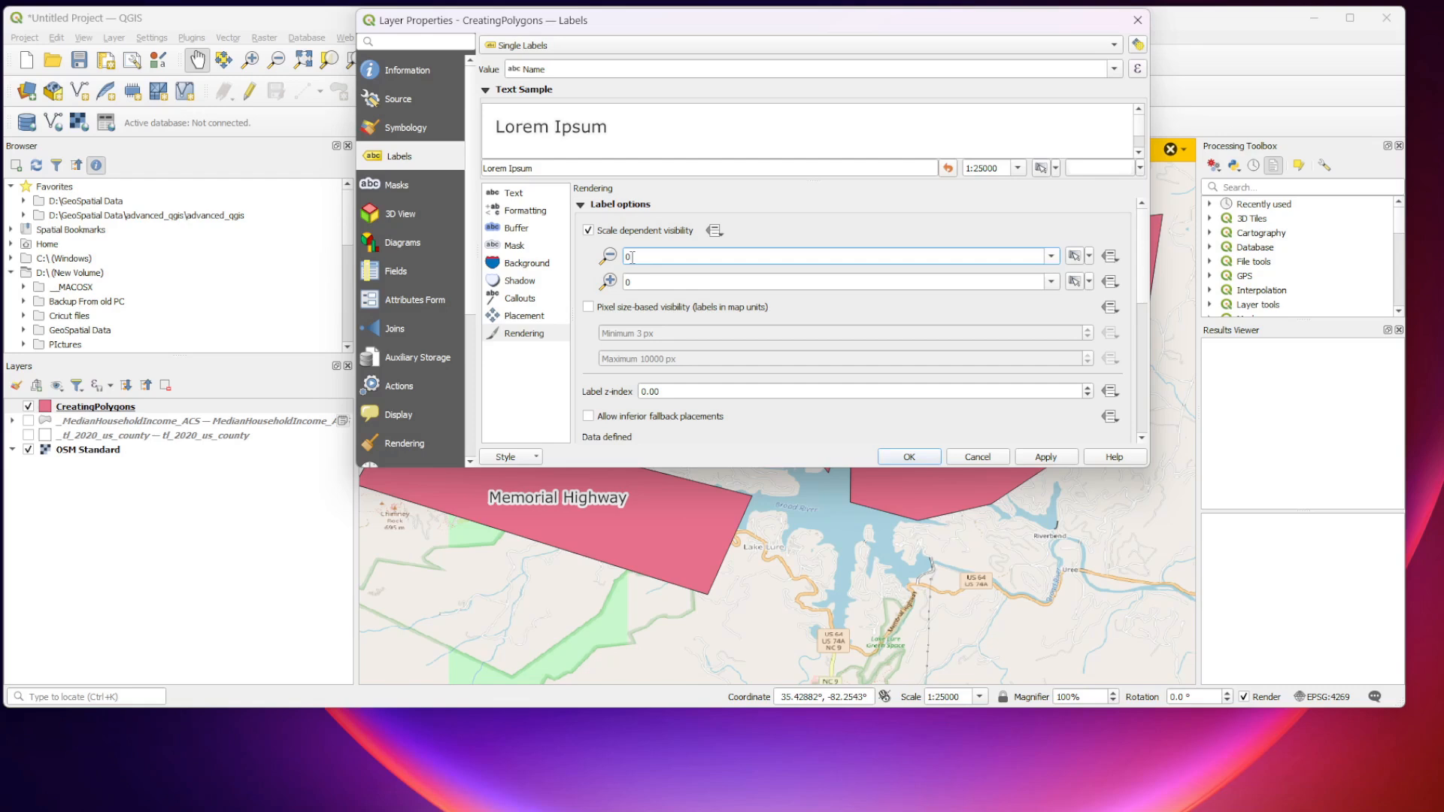
Set the minimum scale for label visibility to 1:25000, apply it and accept the layer properties.
{"action": "left_click", "coordinate": [1052, 257]}
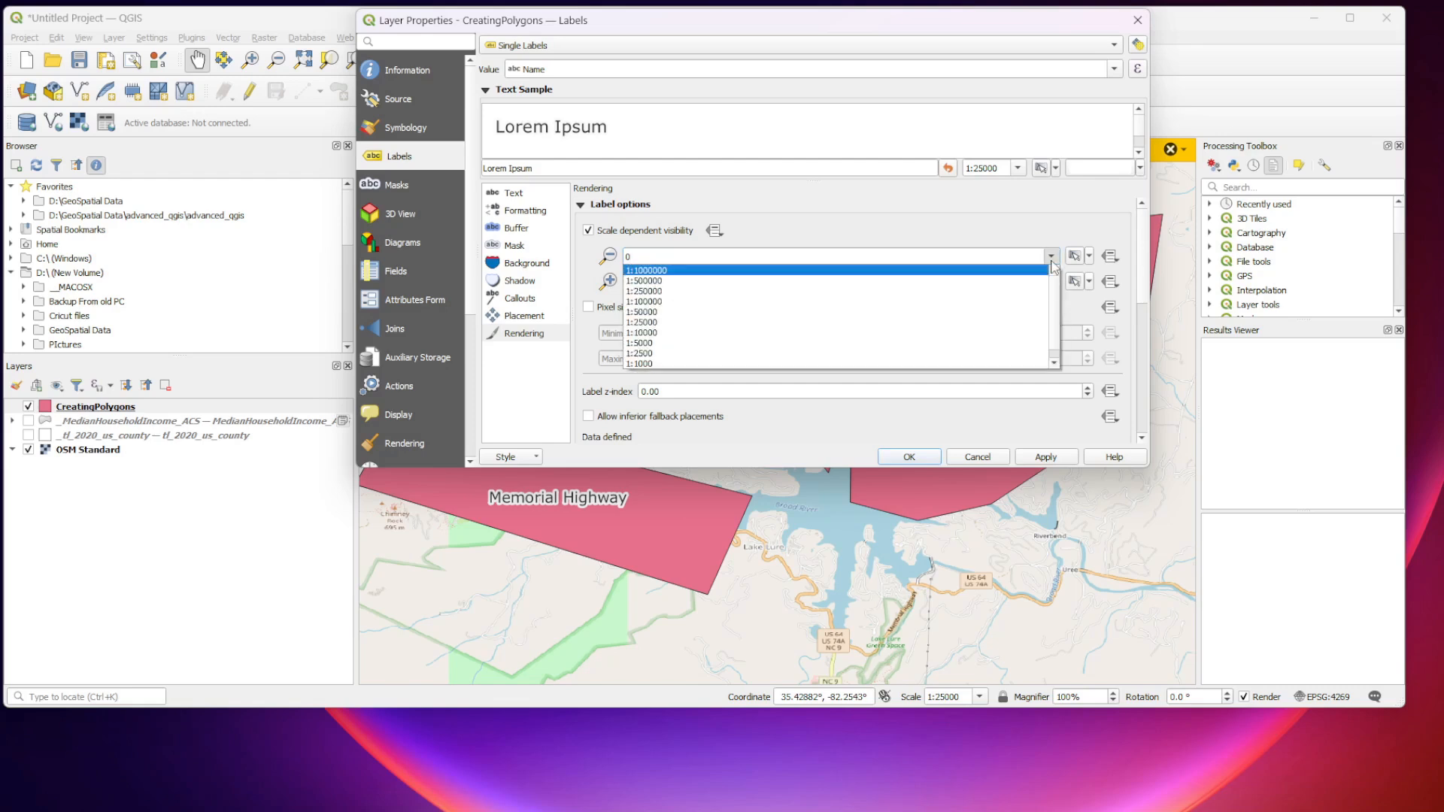
{"action": "left_click", "coordinate": [986, 324]}
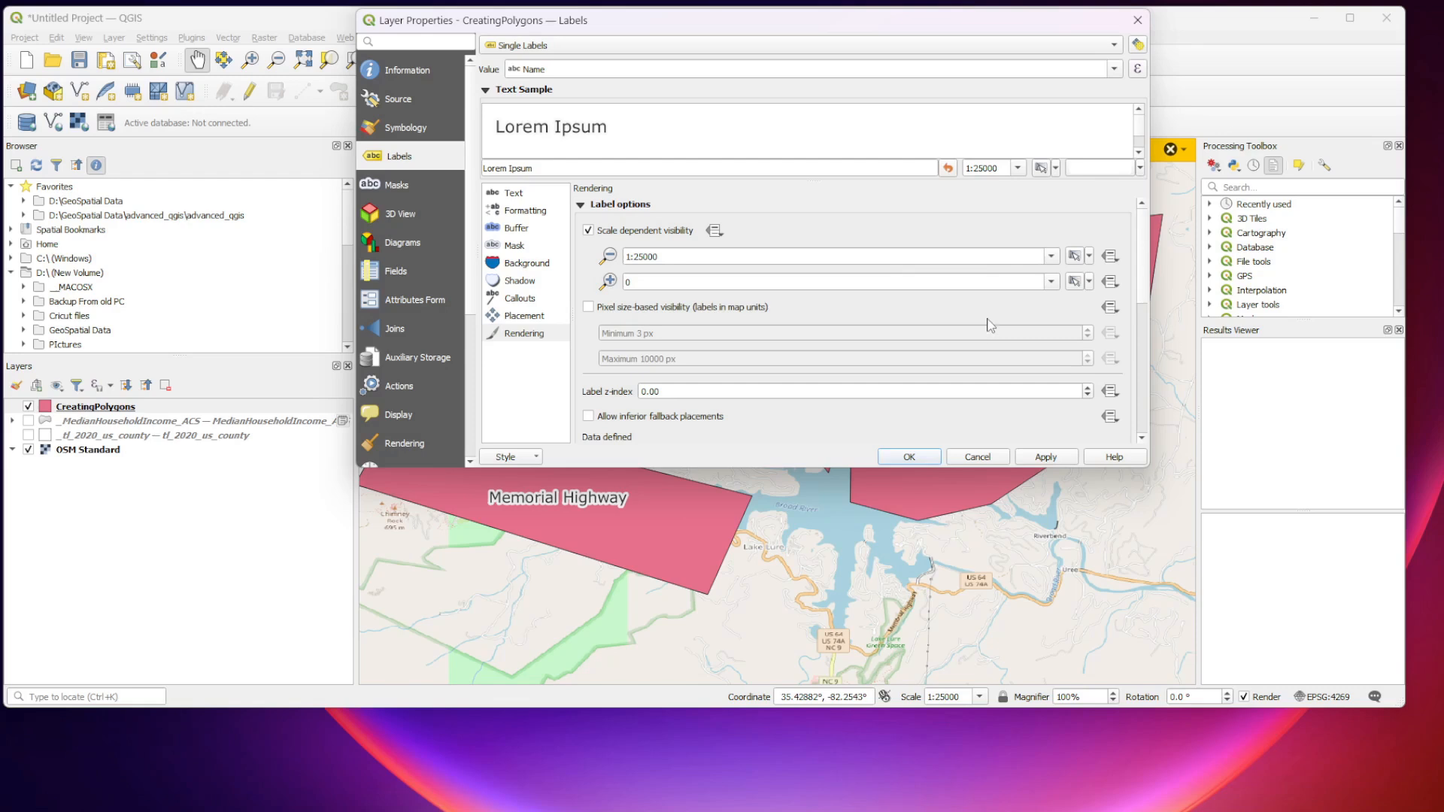
{"action": "left_click", "coordinate": [685, 257]}
{"action": "left_click", "coordinate": [1046, 457]}
{"action": "left_click", "coordinate": [908, 457]}
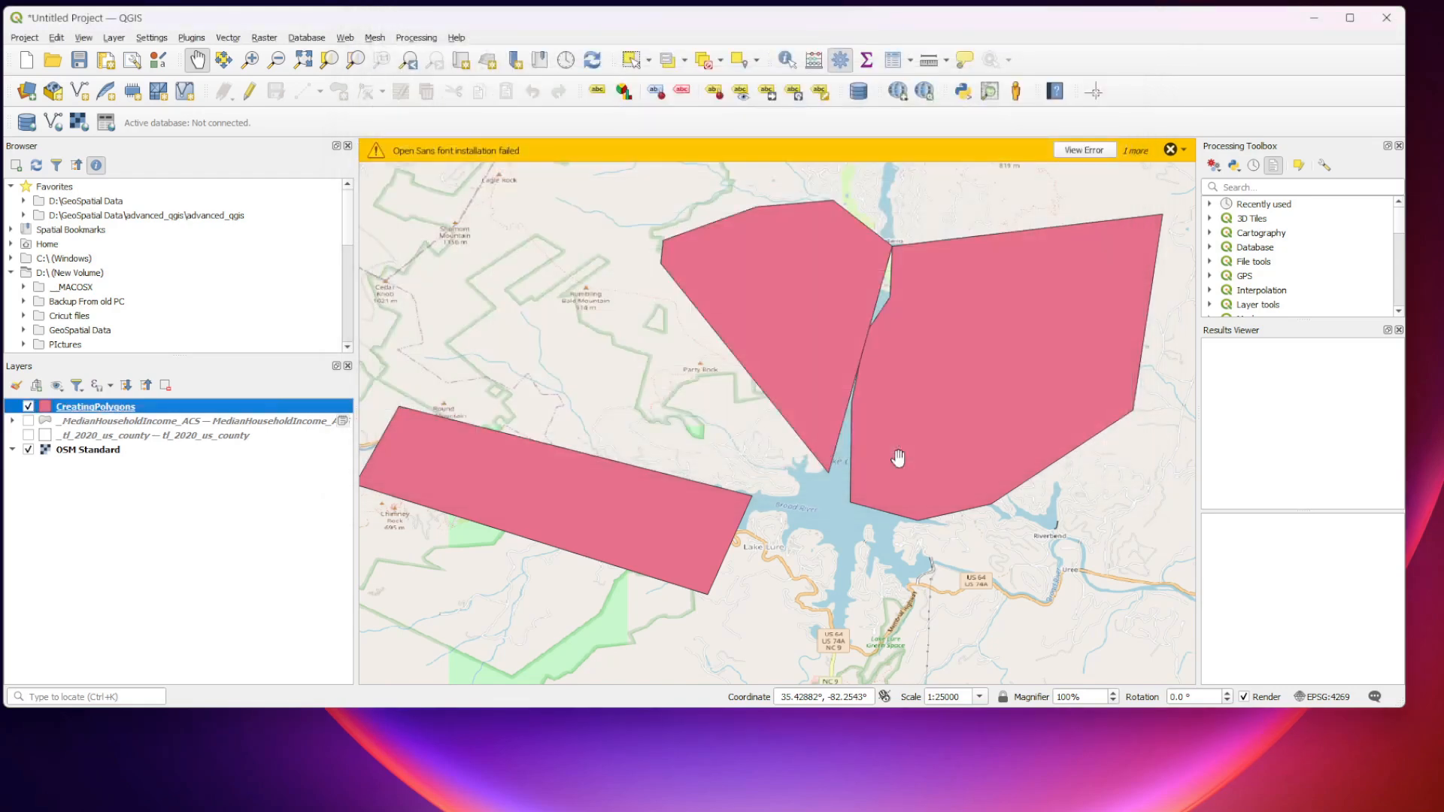
Compare the visibility of the CreatingPolygons labels at map scales just above and below 1:25000.
{"action": "scroll", "coordinate": [756, 463], "scroll_direction": "down", "scroll_amount": 1}
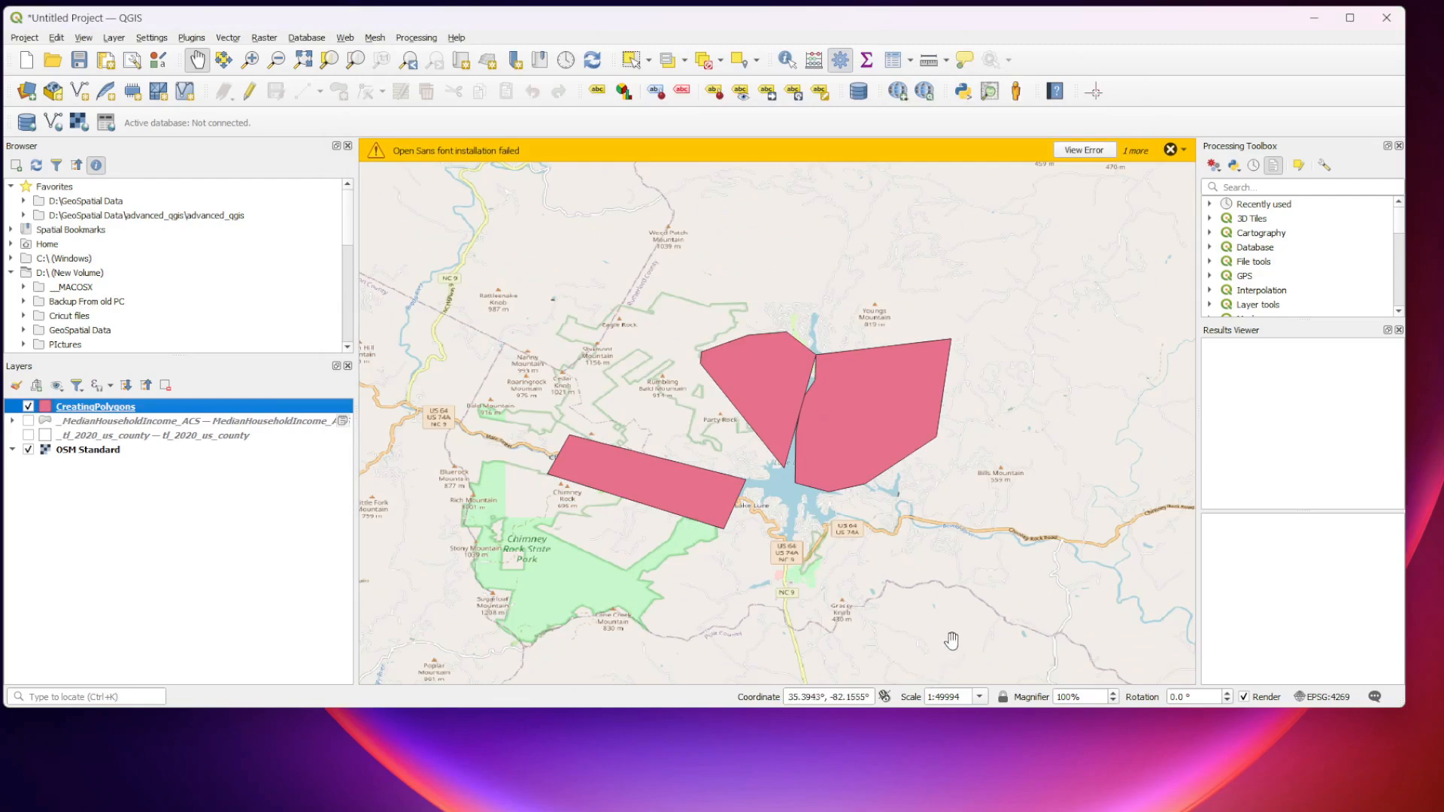
{"action": "left_click", "coordinate": [939, 697]}
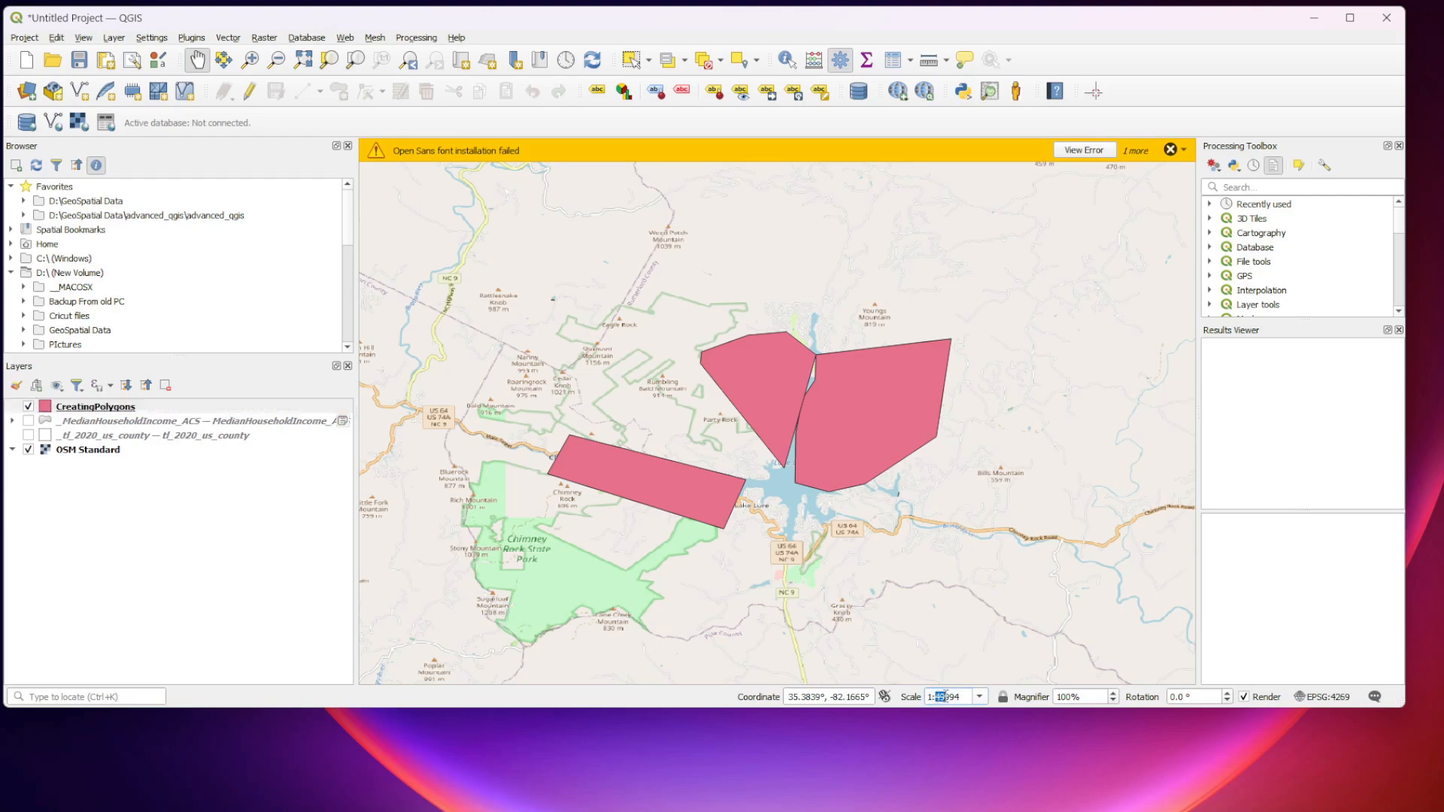
{"action": "double_click", "coordinate": [940, 696]}
{"action": "scroll", "coordinate": [910, 511], "scroll_direction": "up", "scroll_amount": 1}
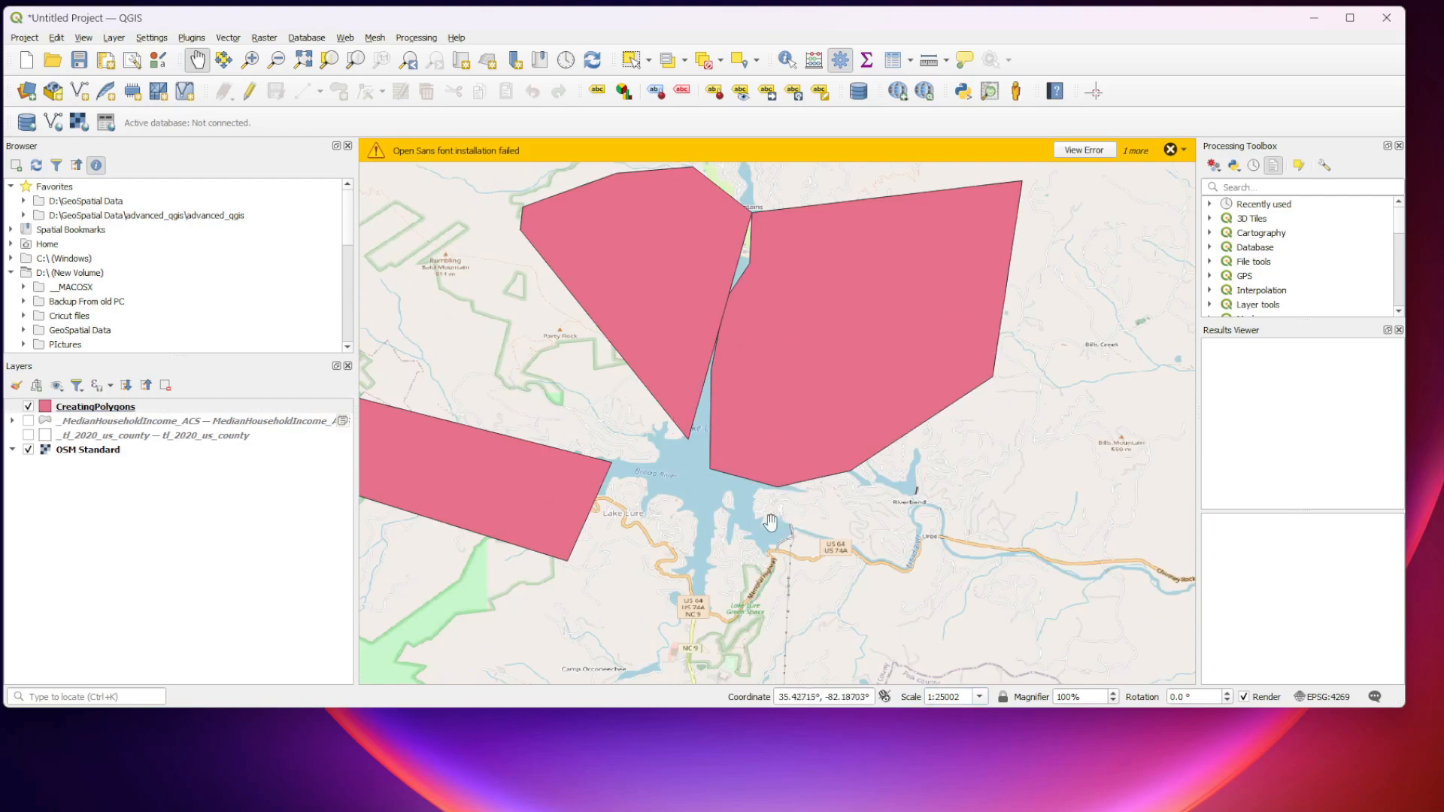
{"action": "left_click_drag", "start_coordinate": [655, 451], "coordinate": [757, 497]}
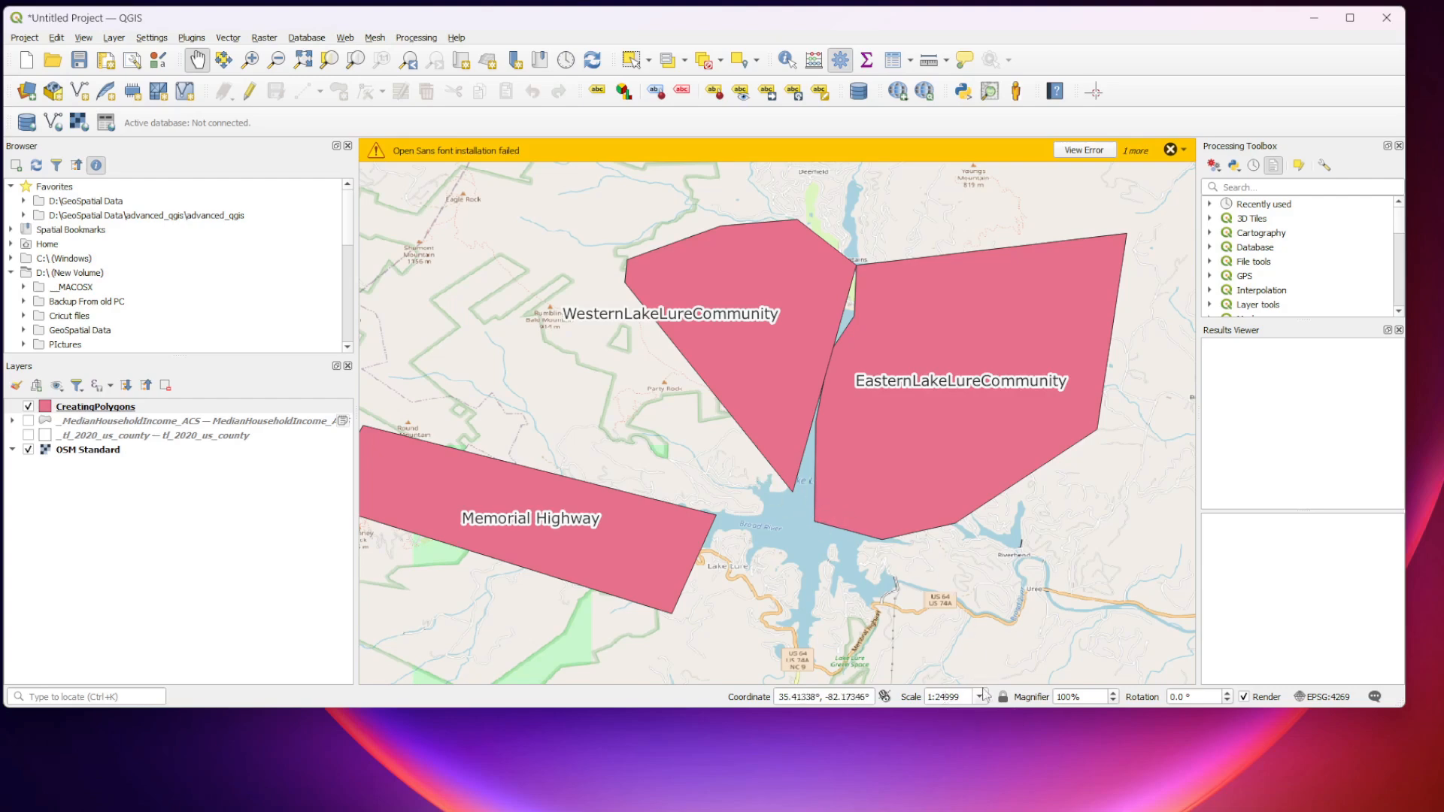
{"action": "scroll", "coordinate": [858, 592], "scroll_direction": "down", "scroll_amount": 1}
{"action": "scroll", "coordinate": [858, 592], "scroll_direction": "up", "scroll_amount": 1}
{"action": "scroll", "coordinate": [849, 595], "scroll_direction": "down", "scroll_amount": 1}
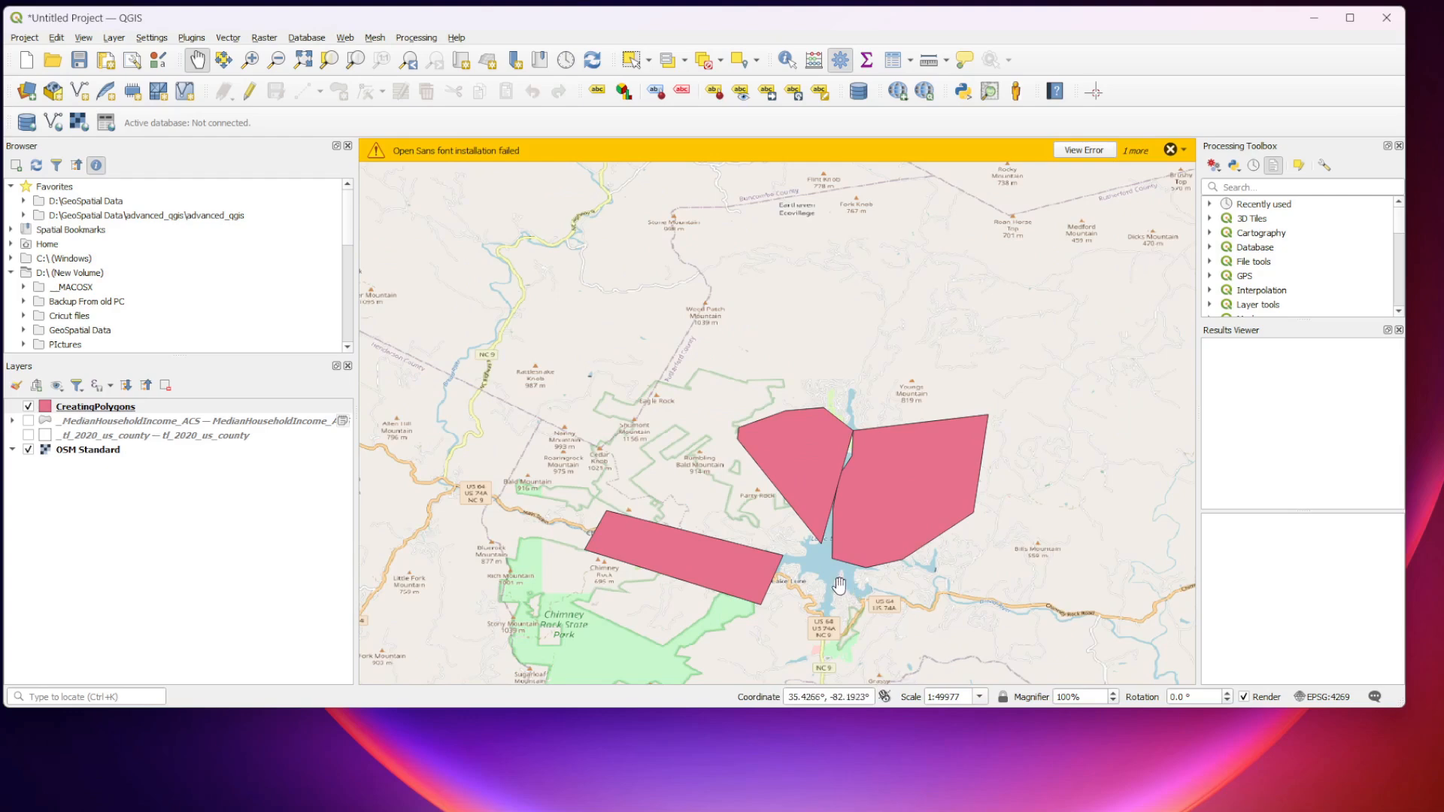
Turn on the _tl_2020_us_county layer over a wide regional view around North Carolina.
{"action": "scroll", "coordinate": [705, 506], "scroll_direction": "down", "scroll_amount": 2}
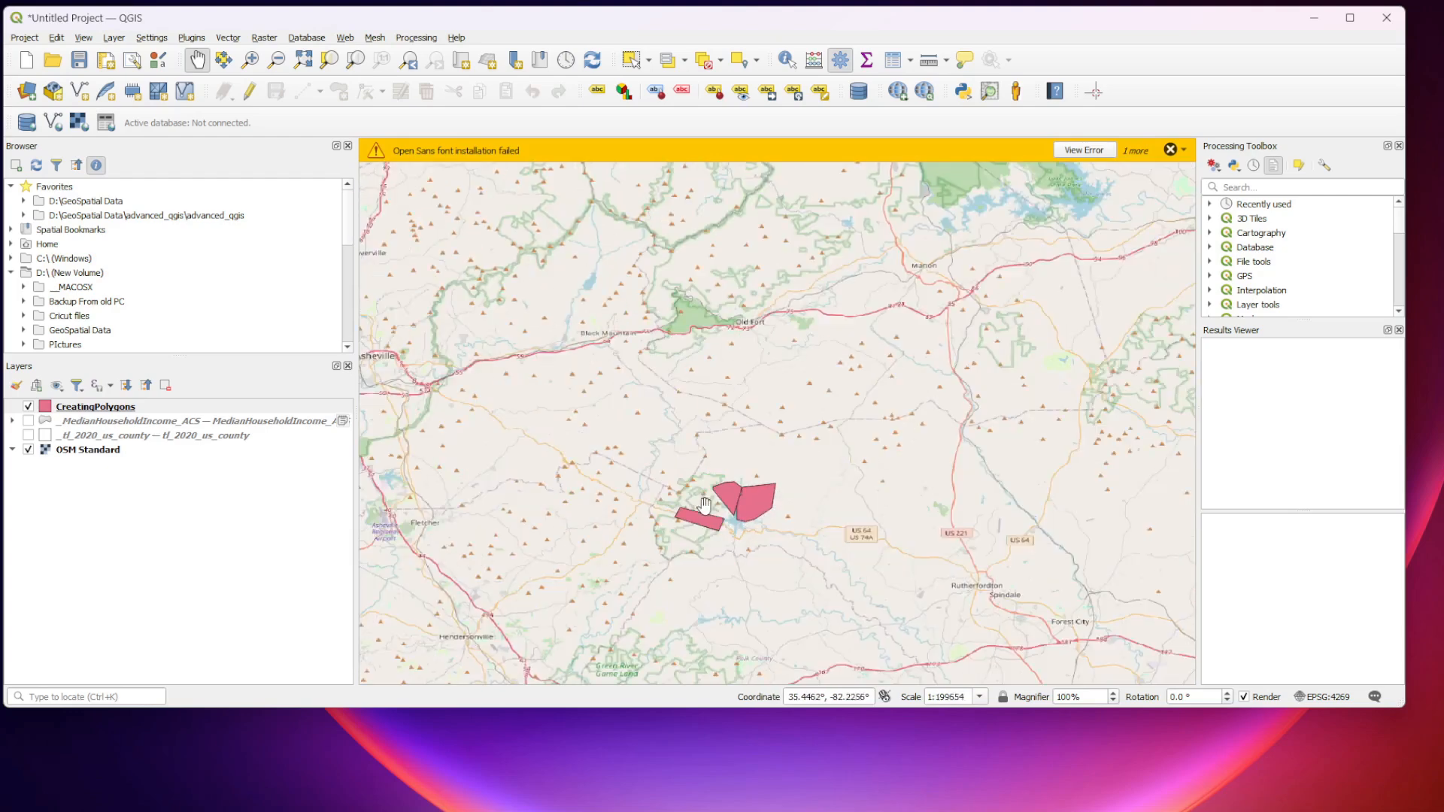
{"action": "scroll", "coordinate": [706, 505], "scroll_direction": "down", "scroll_amount": 1}
{"action": "scroll", "coordinate": [705, 505], "scroll_direction": "down", "scroll_amount": 1}
{"action": "scroll", "coordinate": [705, 505], "scroll_direction": "down", "scroll_amount": 1}
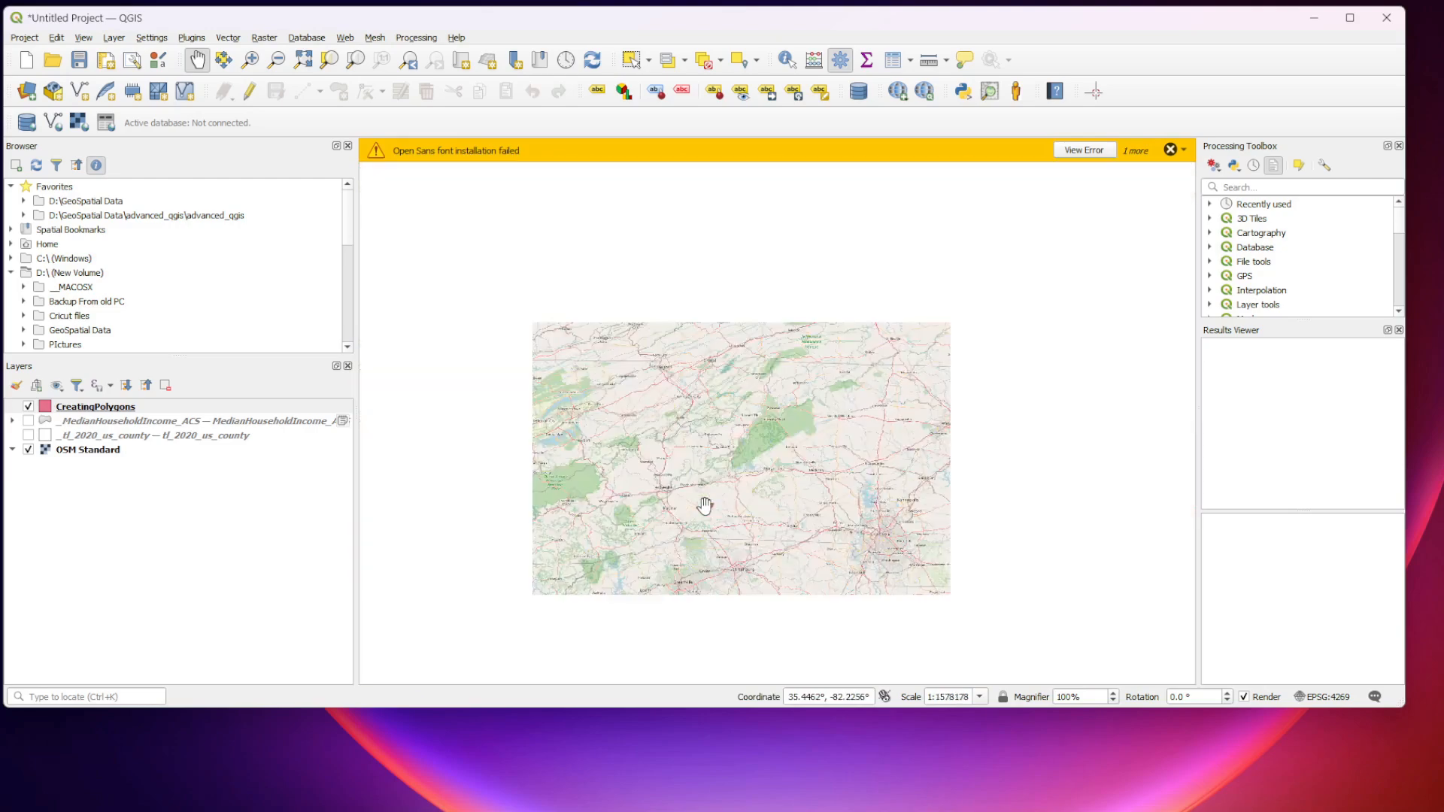
{"action": "left_click", "coordinate": [30, 439]}
{"action": "left_click", "coordinate": [29, 437]}
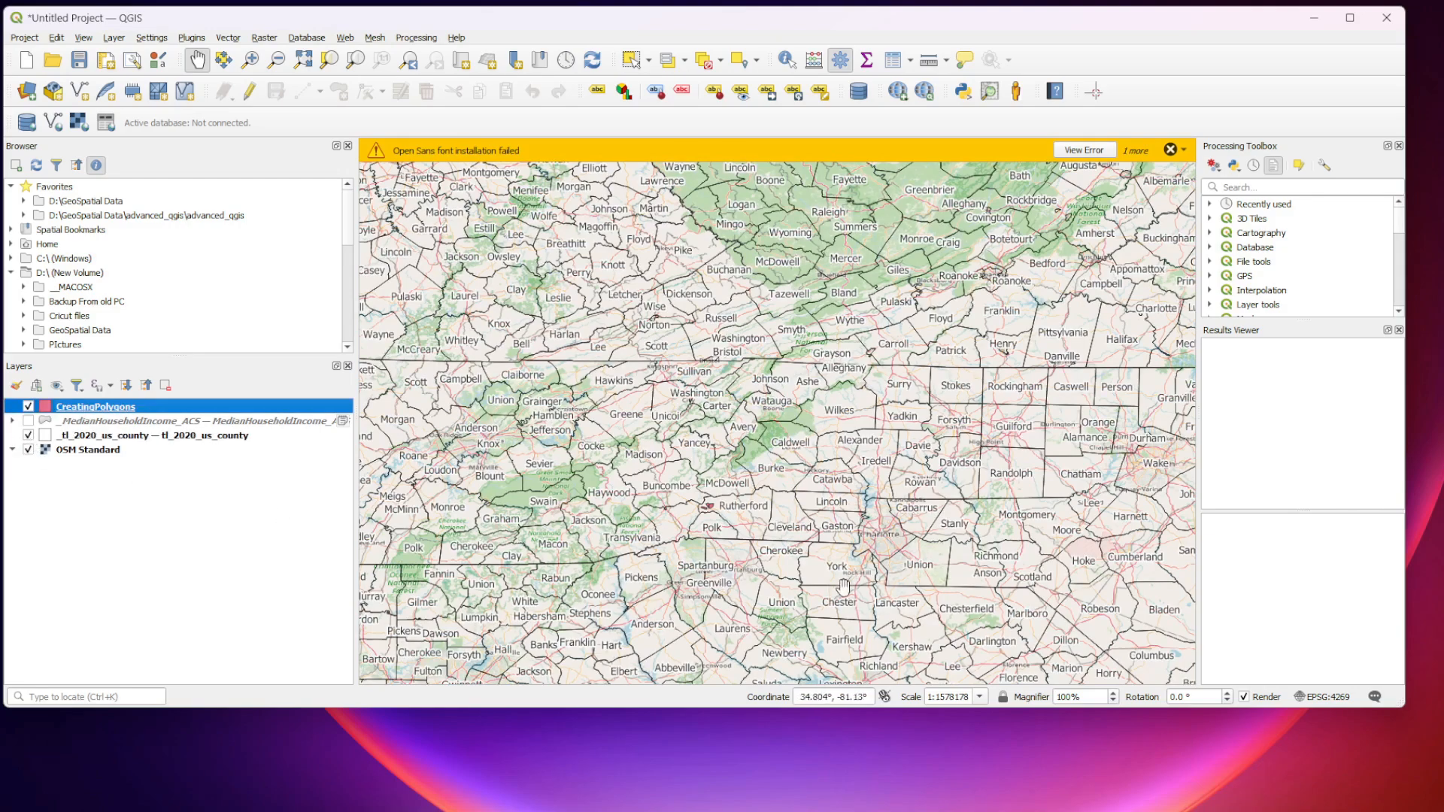
Compare the density of the county labels across the eastern United States and at state level around North Carolina.
{"action": "scroll", "coordinate": [1003, 555], "scroll_direction": "down", "scroll_amount": 2}
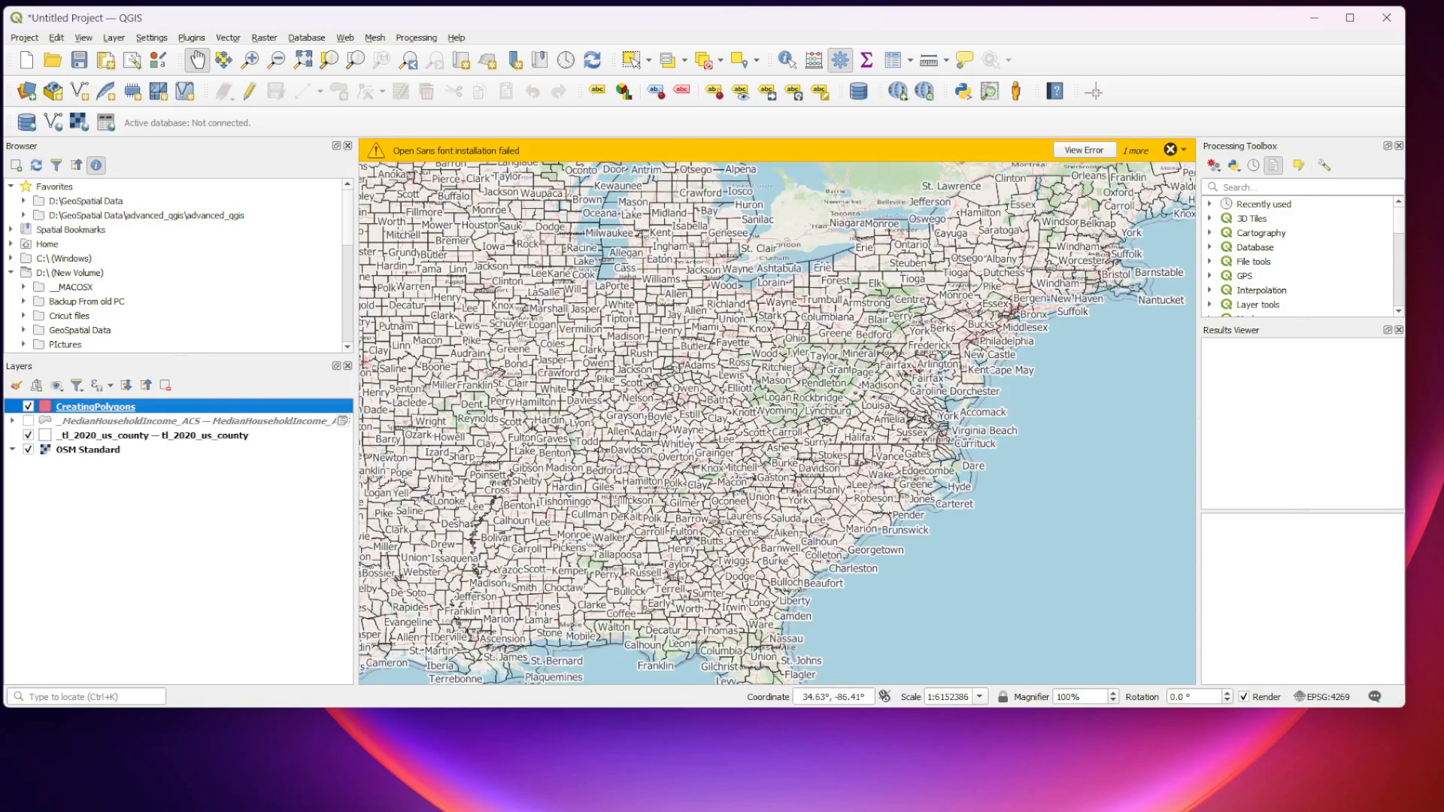
{"action": "scroll", "coordinate": [623, 505], "scroll_direction": "down", "scroll_amount": 1}
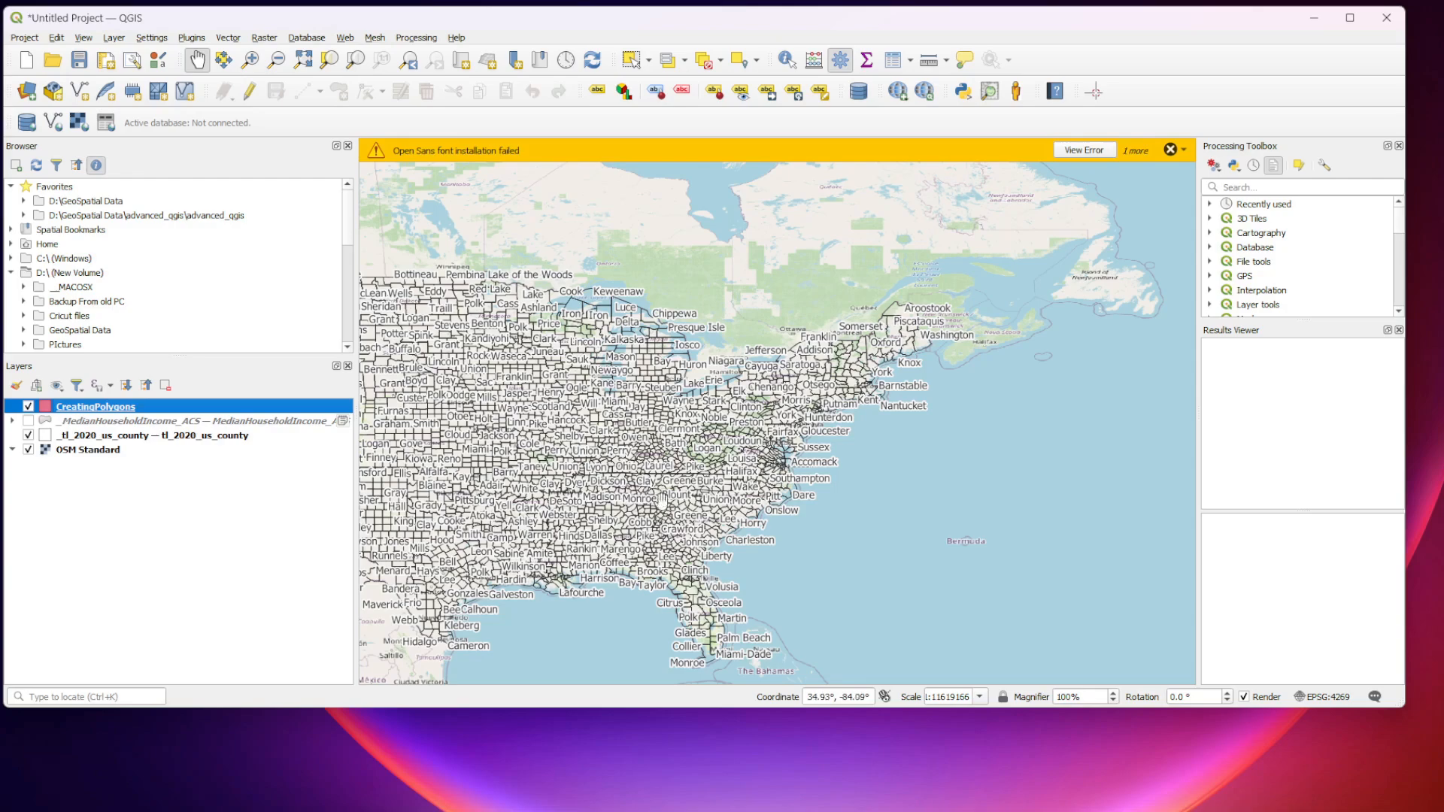
{"action": "scroll", "coordinate": [739, 464], "scroll_direction": "up", "scroll_amount": 3}
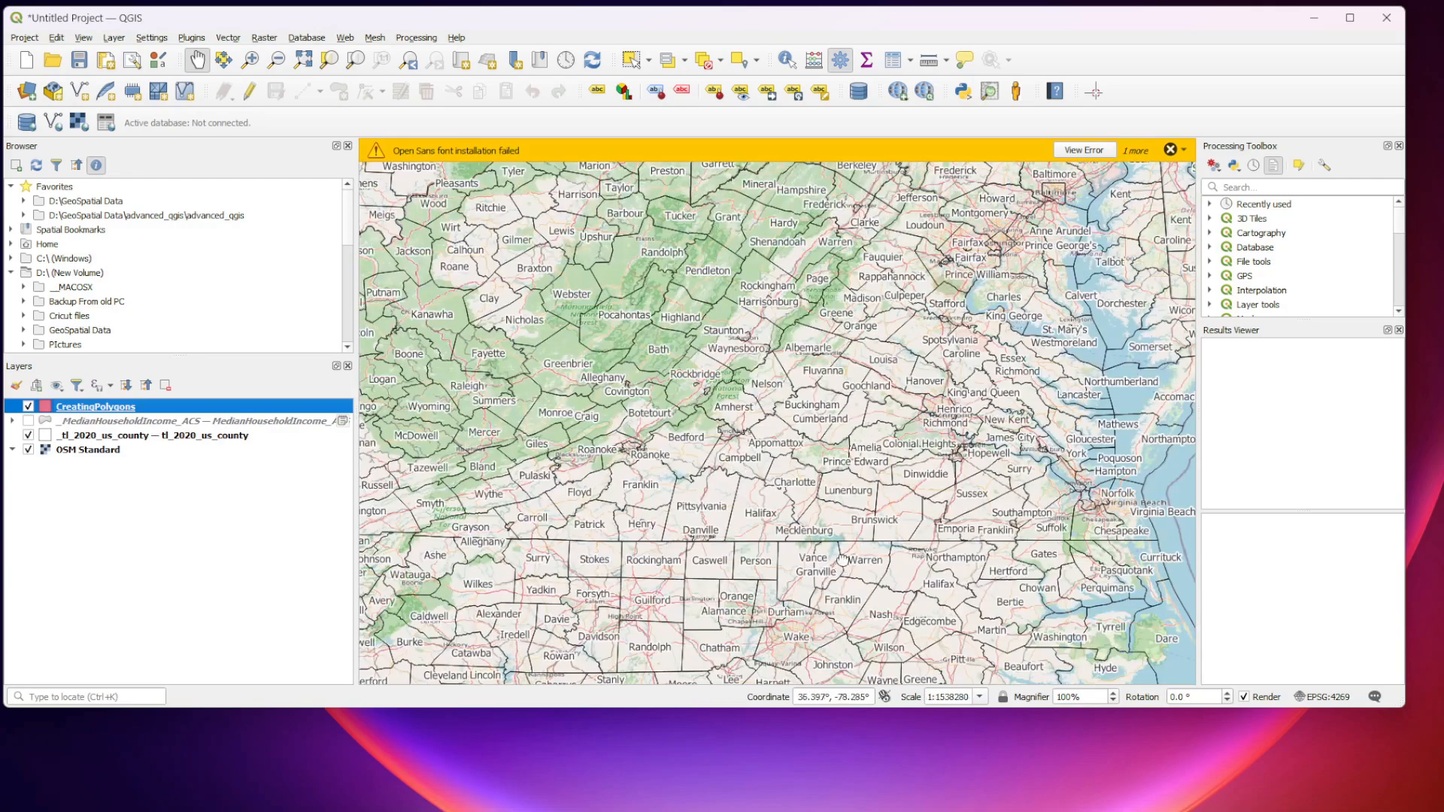
{"action": "left_click_drag", "start_coordinate": [835, 557], "coordinate": [838, 271]}
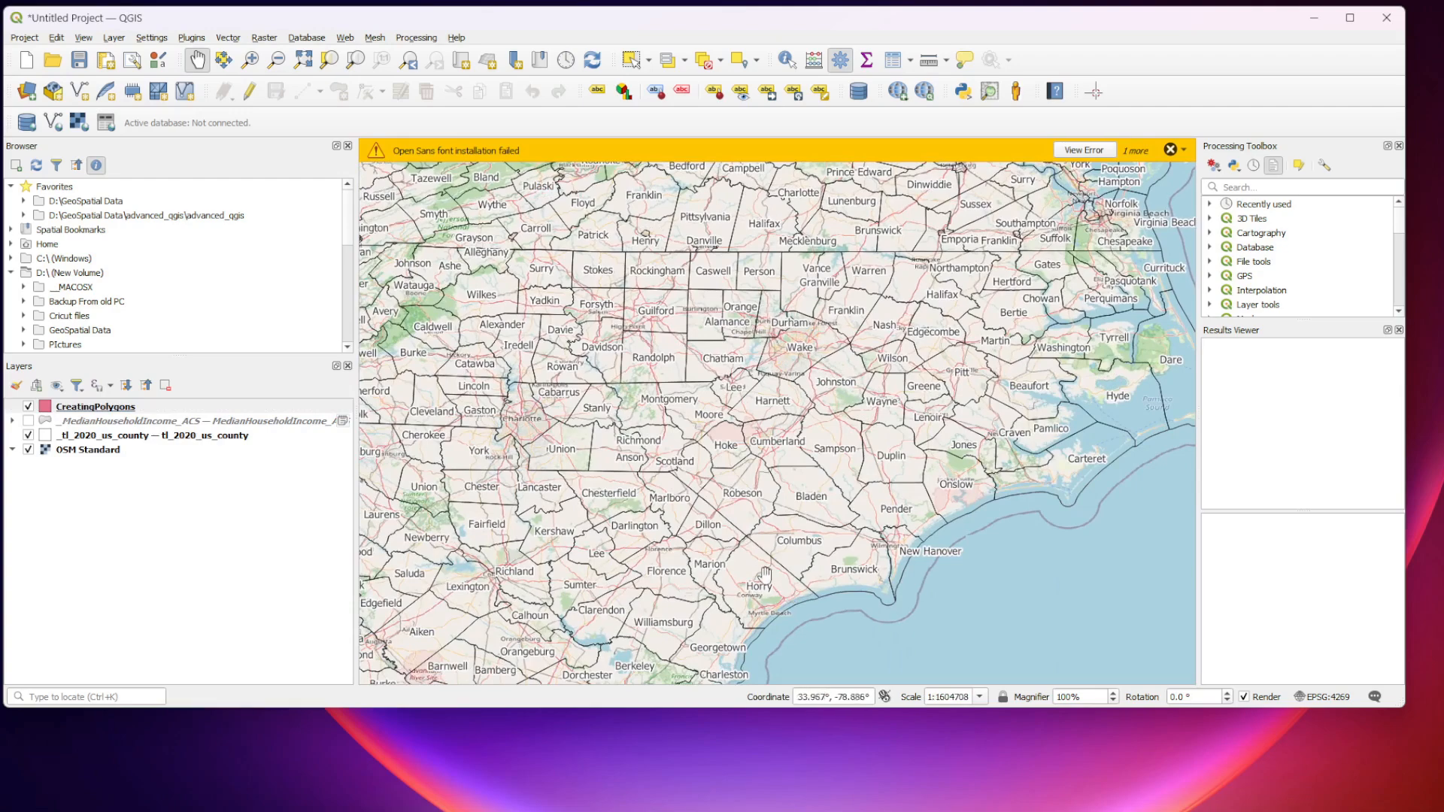
Enable scale dependent visibility for the _tl_2020_us_county labels, with the current map scale 1:1604708 as the minimum, and accept the layer properties.
{"action": "left_click", "coordinate": [141, 436]}
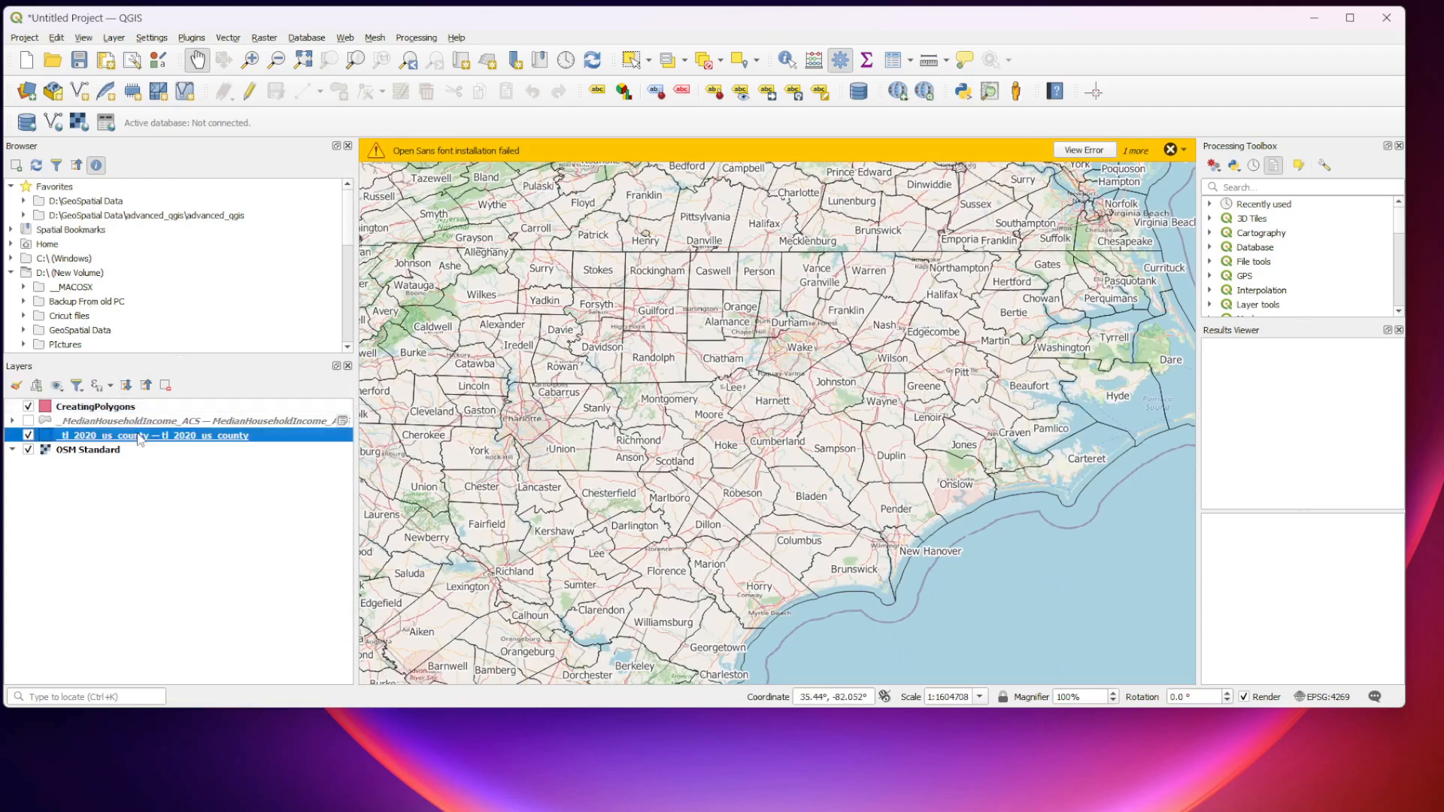
{"action": "right_click", "coordinate": [138, 434]}
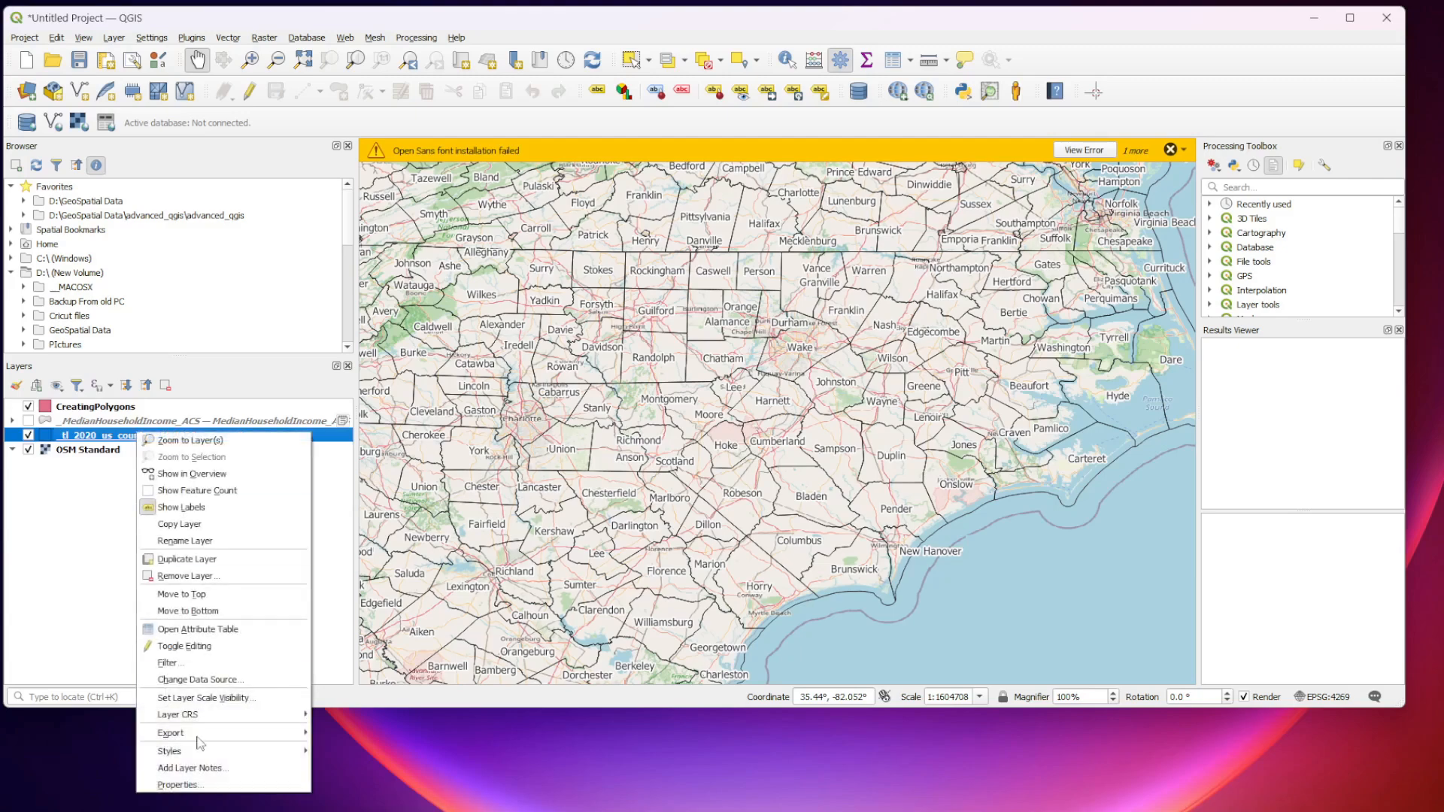
{"action": "left_click", "coordinate": [239, 786]}
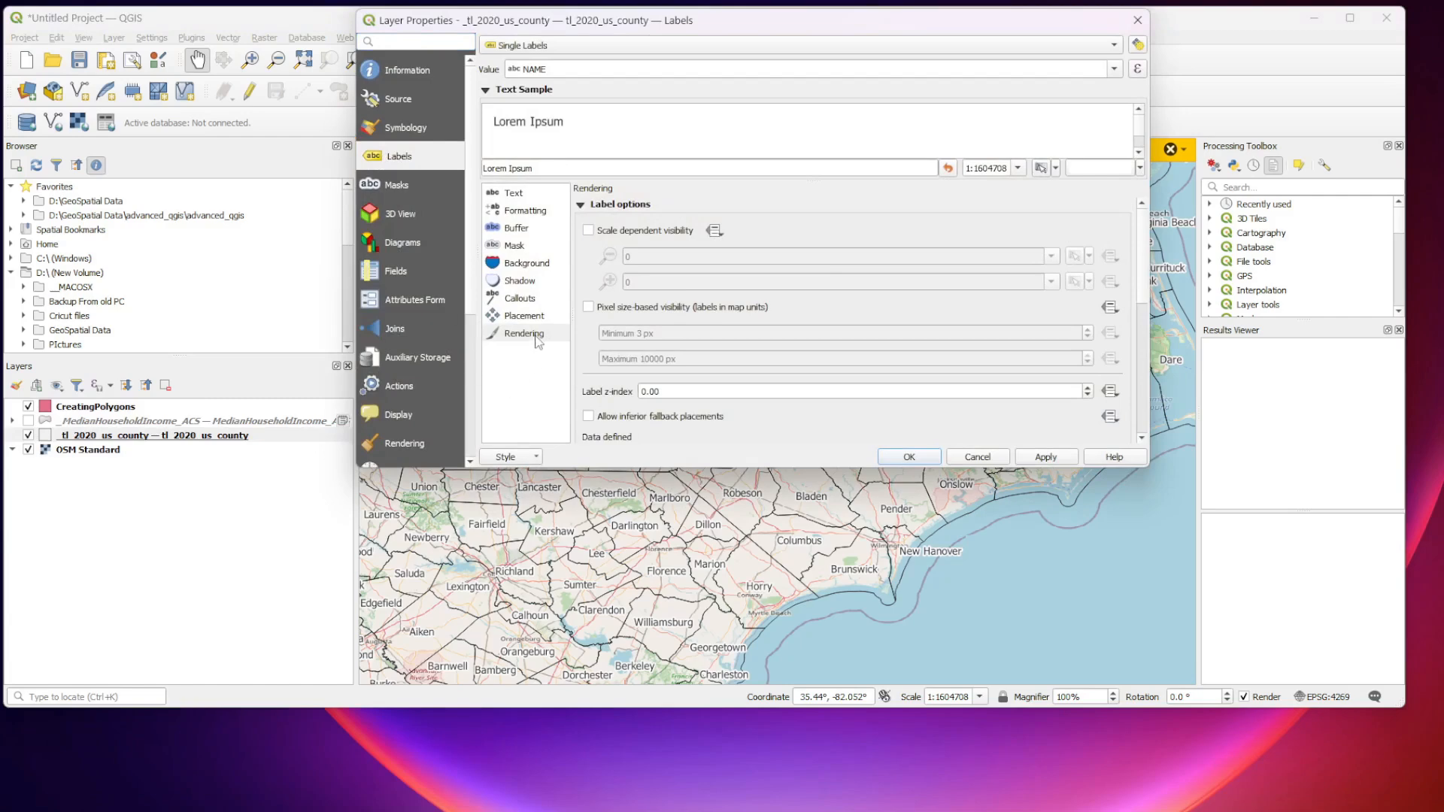
{"action": "left_click", "coordinate": [591, 233]}
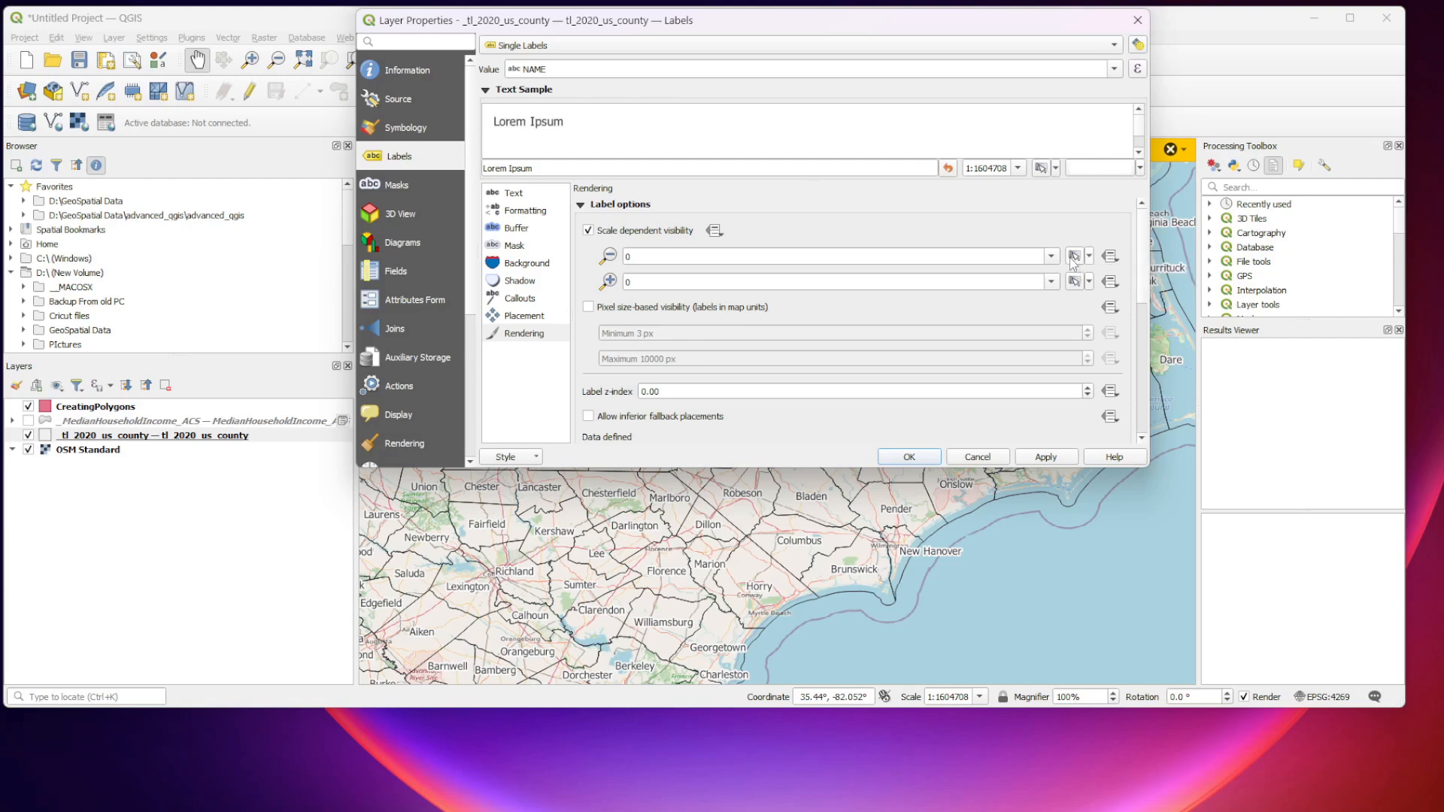
{"action": "left_click", "coordinate": [1075, 258]}
{"action": "left_click", "coordinate": [1044, 458]}
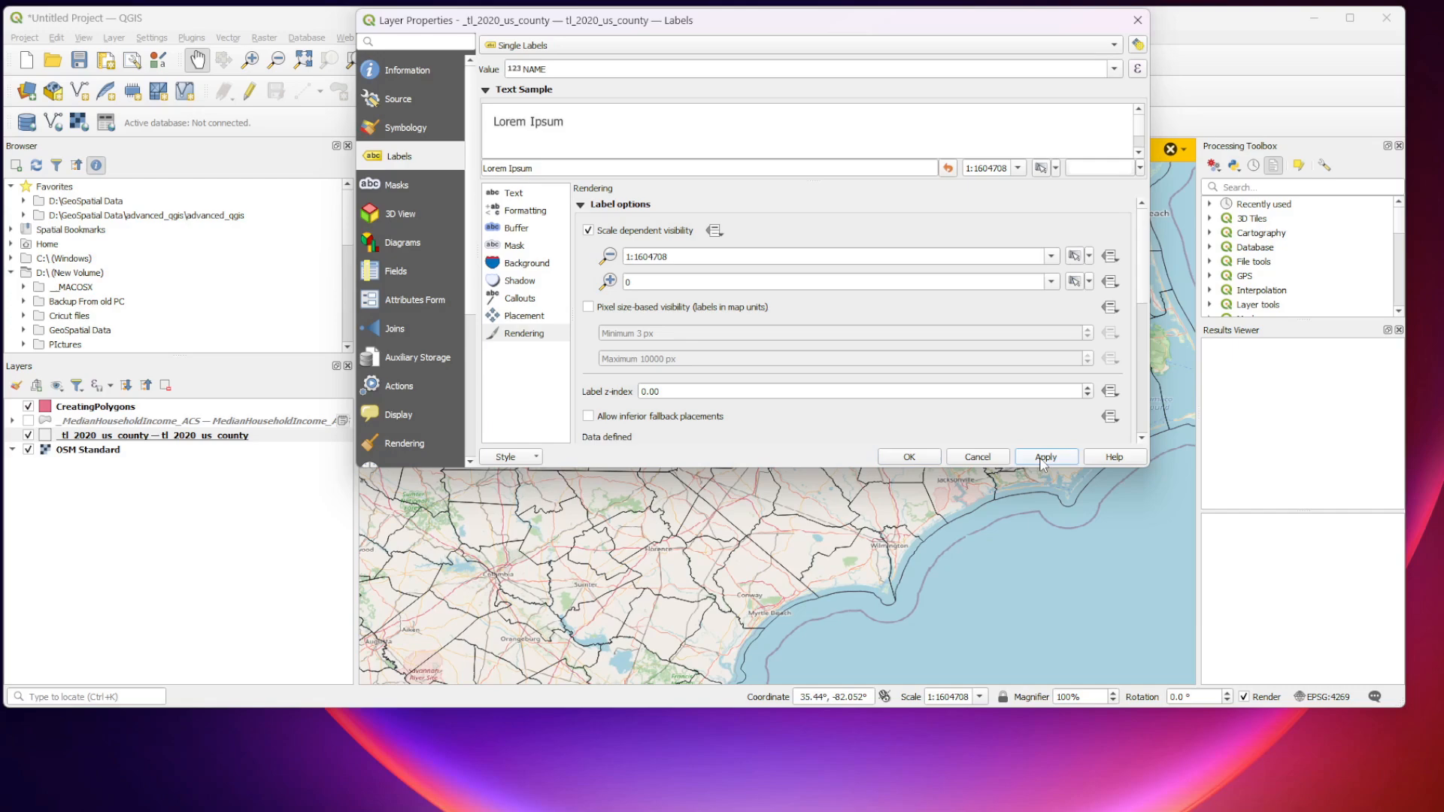
{"action": "left_click", "coordinate": [910, 457]}
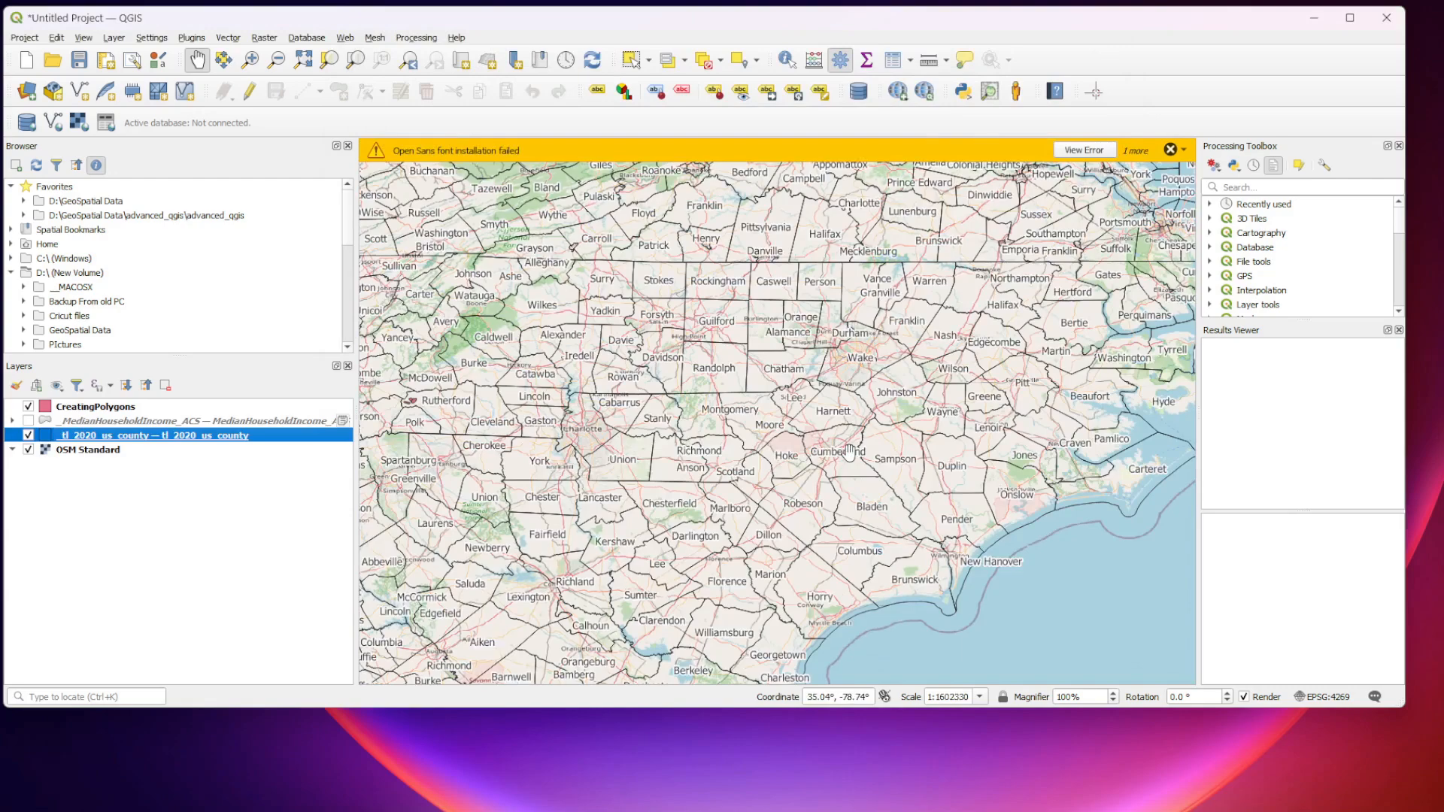
Check the visibility of the county labels nationwide and around Wyoming at map scales on both sides of the label limit.
{"action": "scroll", "coordinate": [850, 451], "scroll_direction": "down", "scroll_amount": 3}
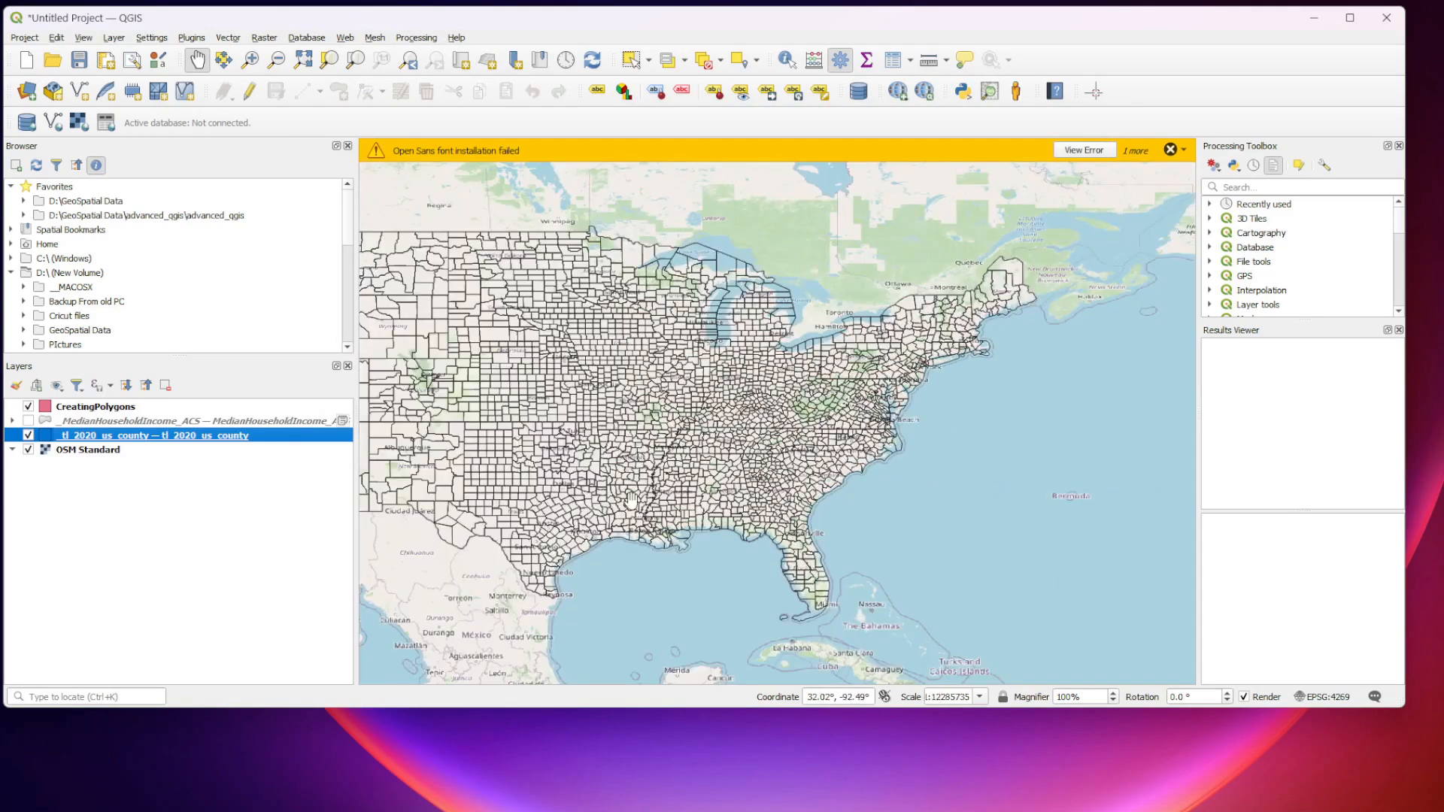
{"action": "left_click_drag", "start_coordinate": [632, 500], "coordinate": [832, 514]}
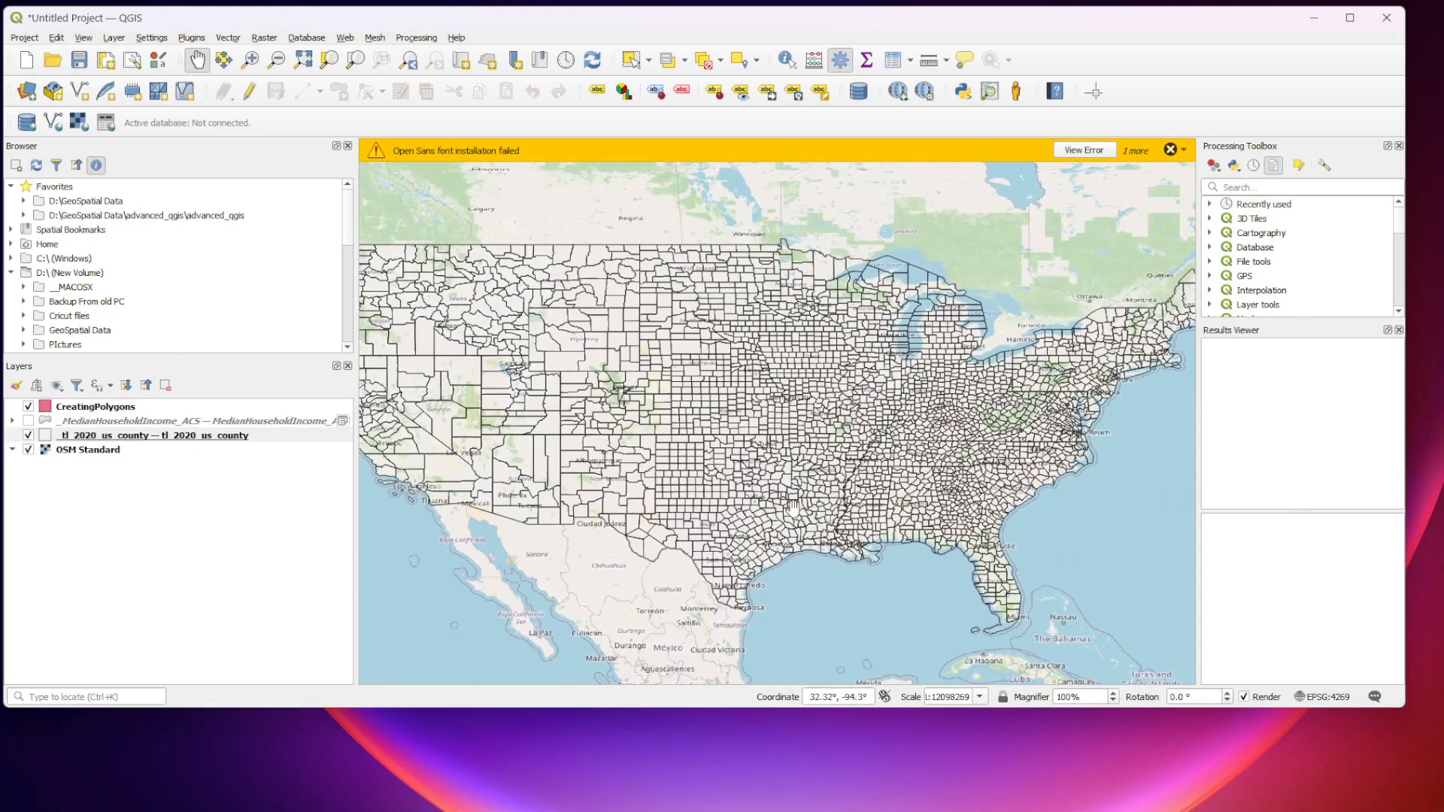
{"action": "scroll", "coordinate": [588, 347], "scroll_direction": "up", "scroll_amount": 1}
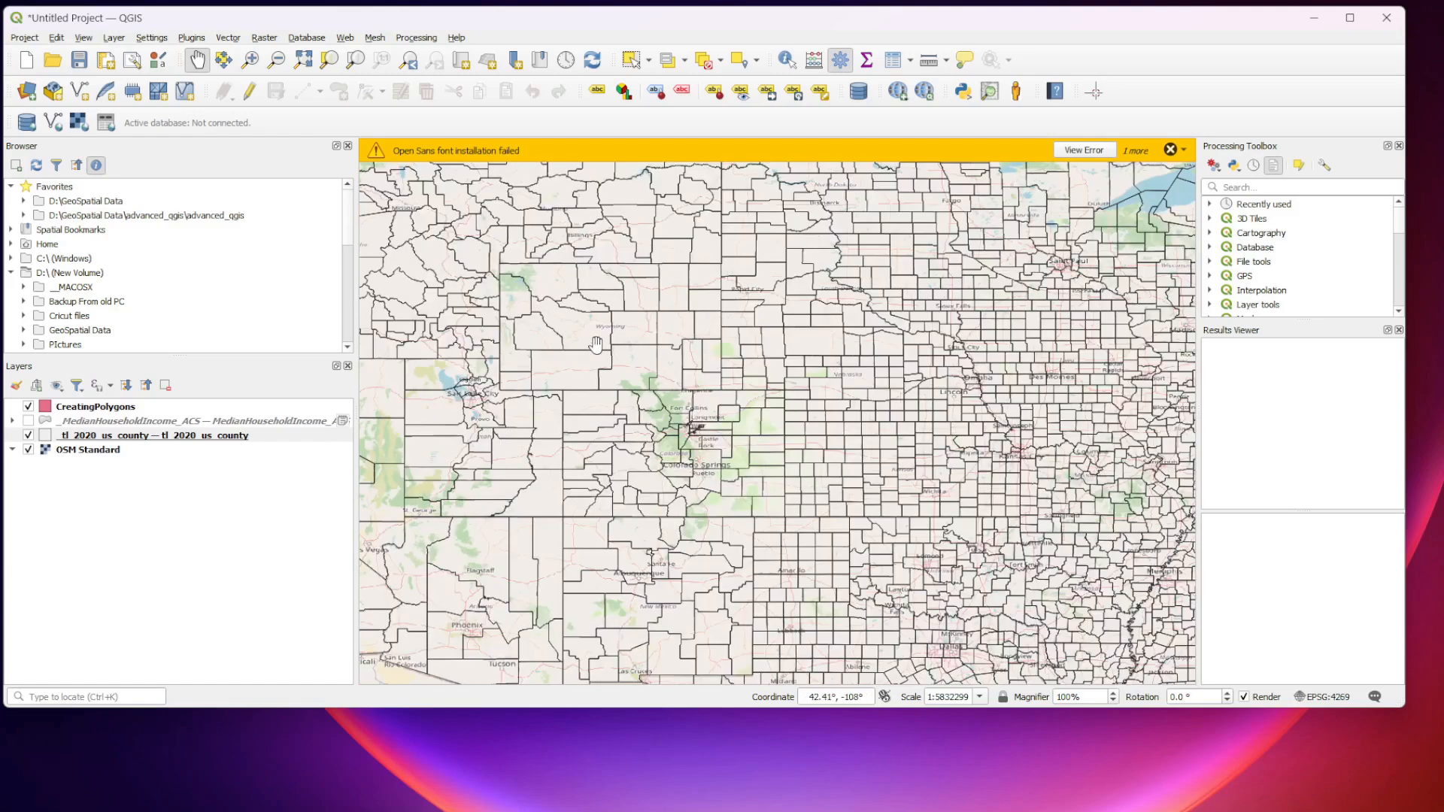
{"action": "scroll", "coordinate": [591, 347], "scroll_direction": "up", "scroll_amount": 1}
{"action": "left_click_drag", "start_coordinate": [623, 326], "coordinate": [650, 460]}
{"action": "scroll", "coordinate": [716, 449], "scroll_direction": "up", "scroll_amount": 1}
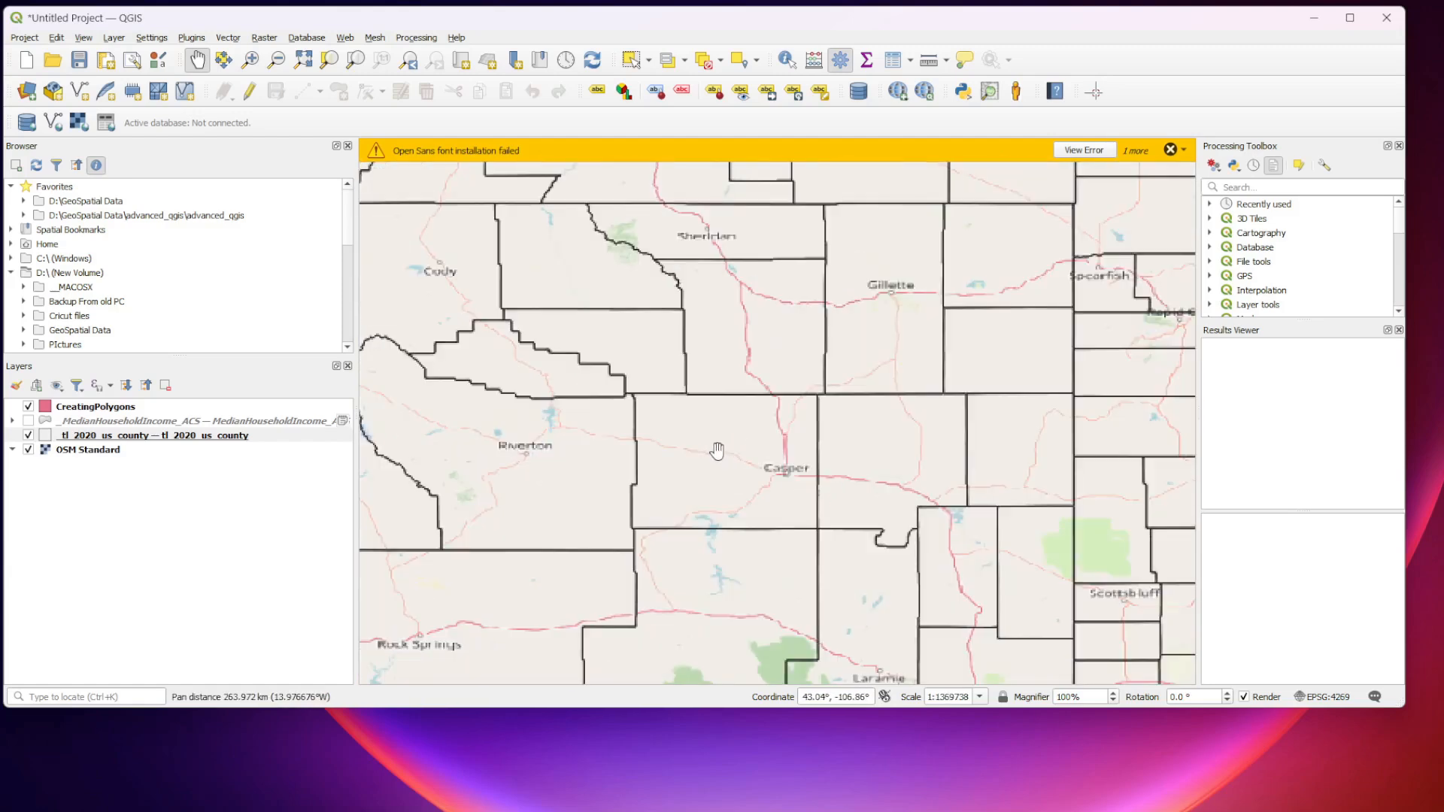
{"action": "left_click_drag", "start_coordinate": [569, 440], "coordinate": [702, 413]}
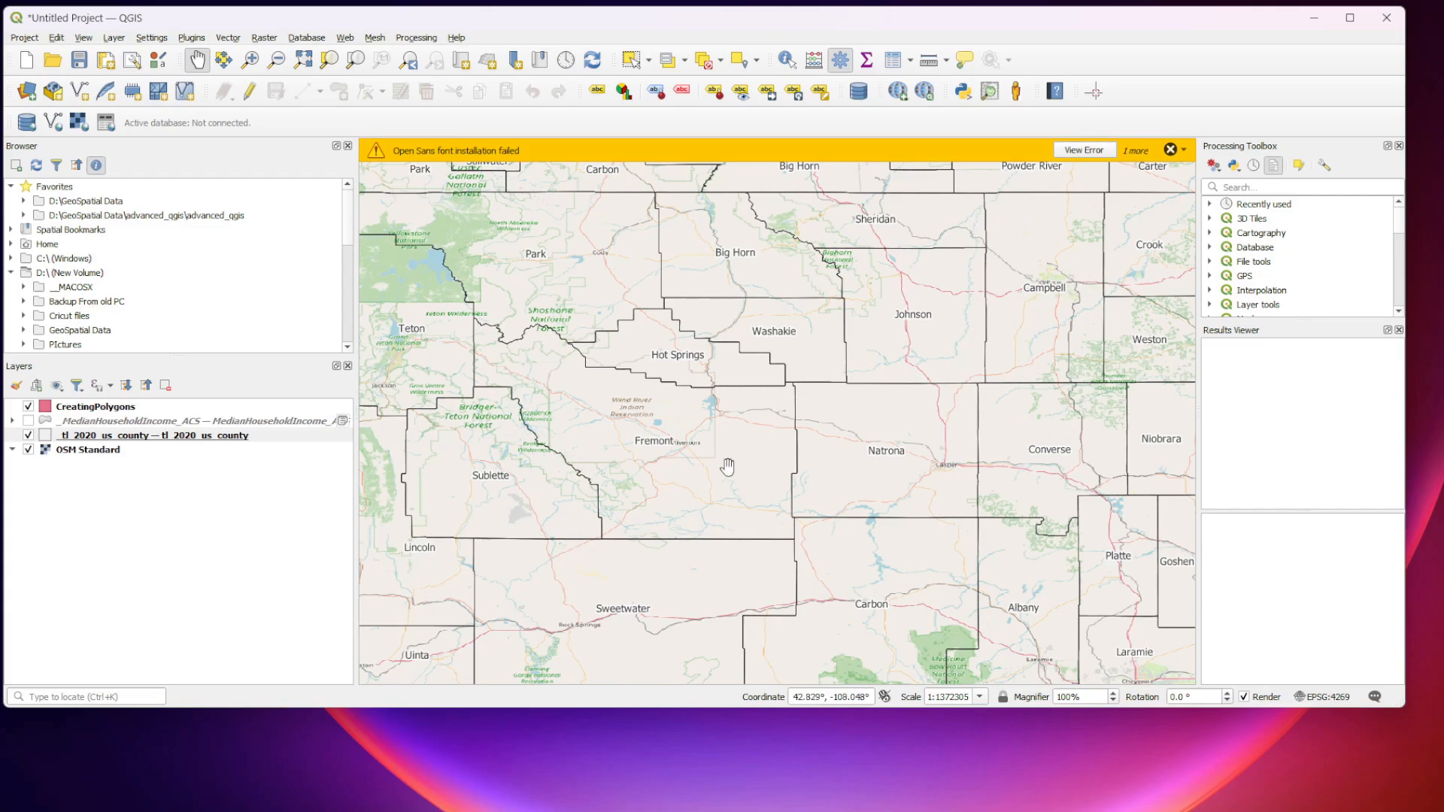
{"action": "scroll", "coordinate": [726, 467], "scroll_direction": "down", "scroll_amount": 2}
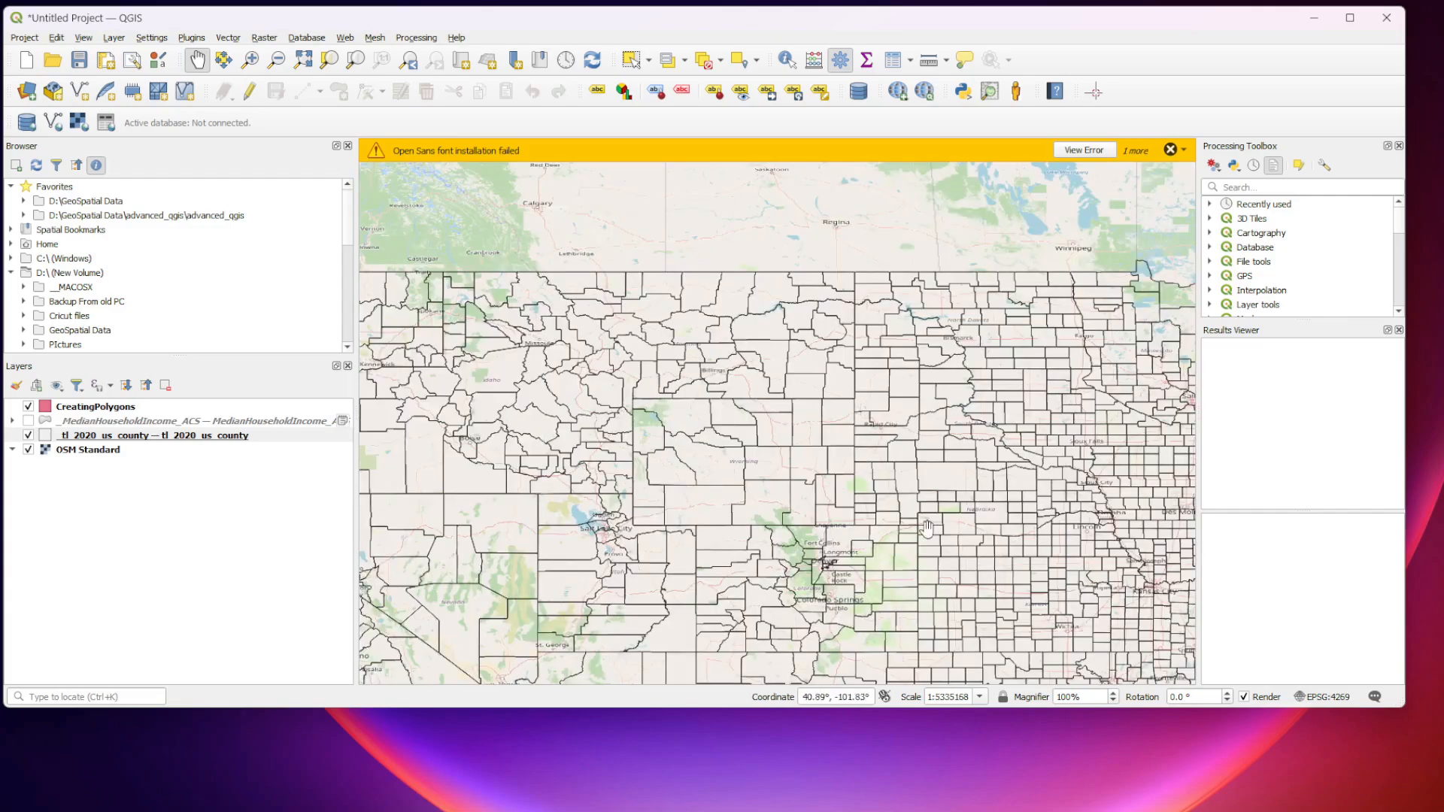
{"action": "left_click_drag", "start_coordinate": [926, 531], "coordinate": [706, 416]}
{"action": "left_click_drag", "start_coordinate": [1116, 548], "coordinate": [678, 397]}
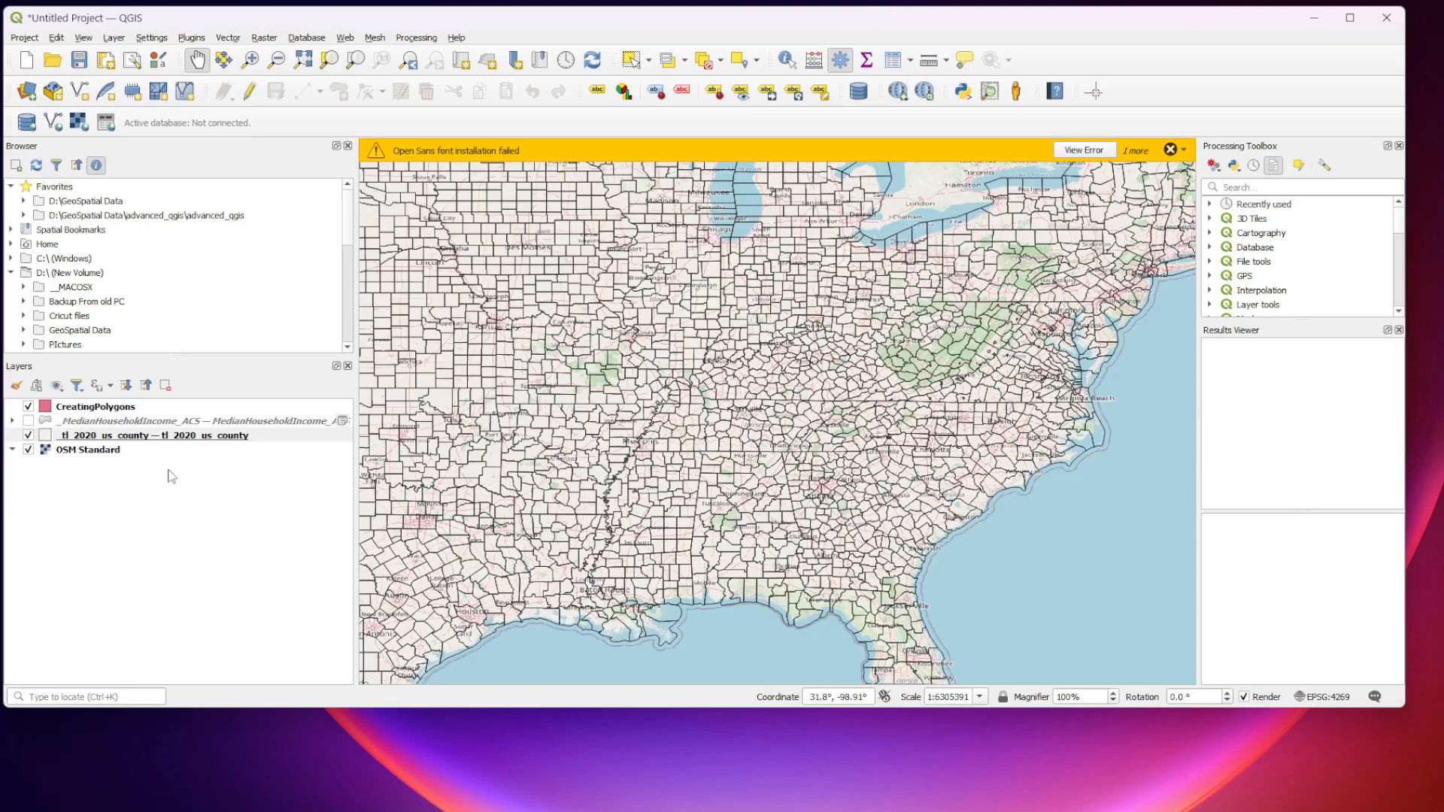
Turn on the _MedianHouseholdIncome_ACS layer and show it together with the county labels over North Carolina.
{"action": "left_click", "coordinate": [28, 433]}
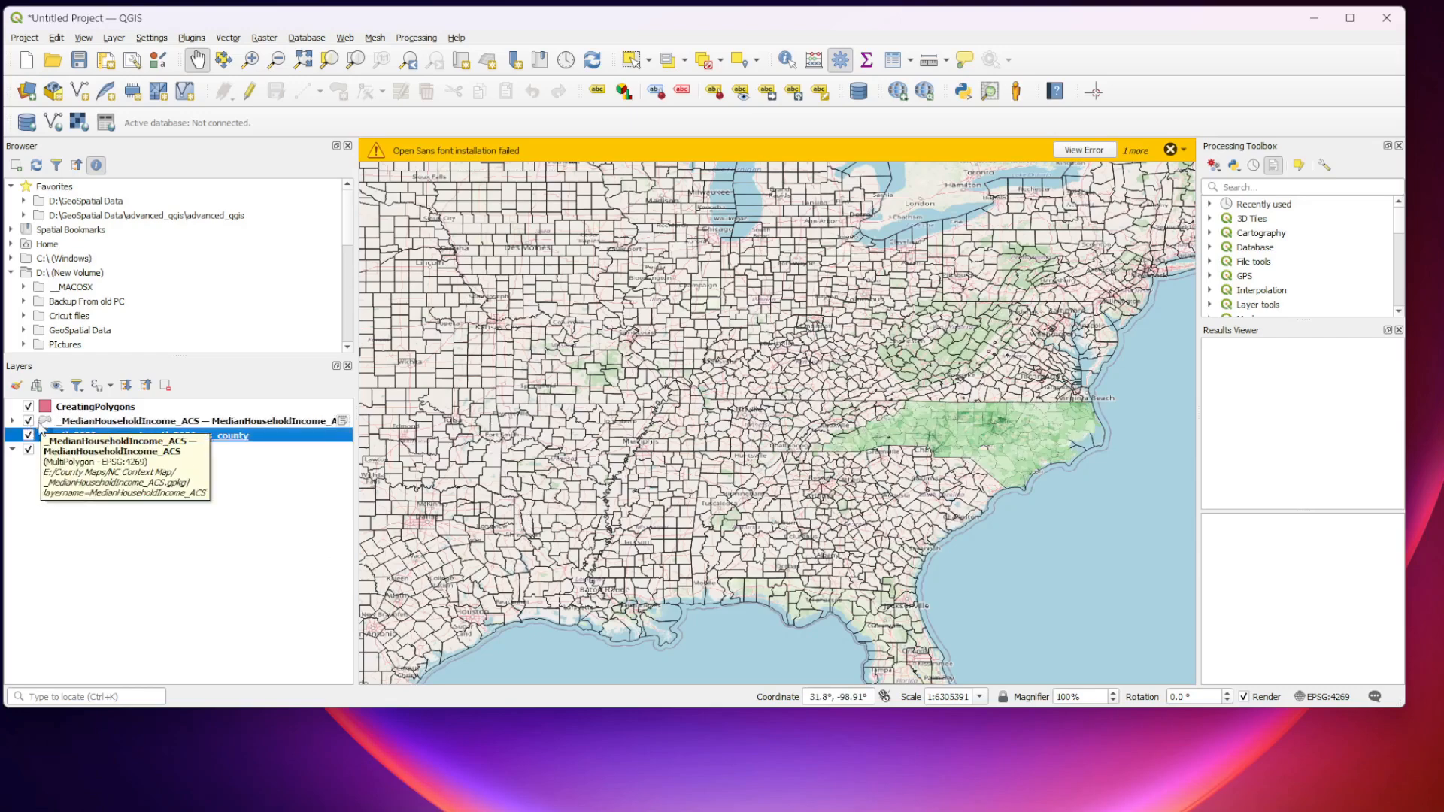
{"action": "scroll", "coordinate": [1125, 429], "scroll_direction": "up", "scroll_amount": 1}
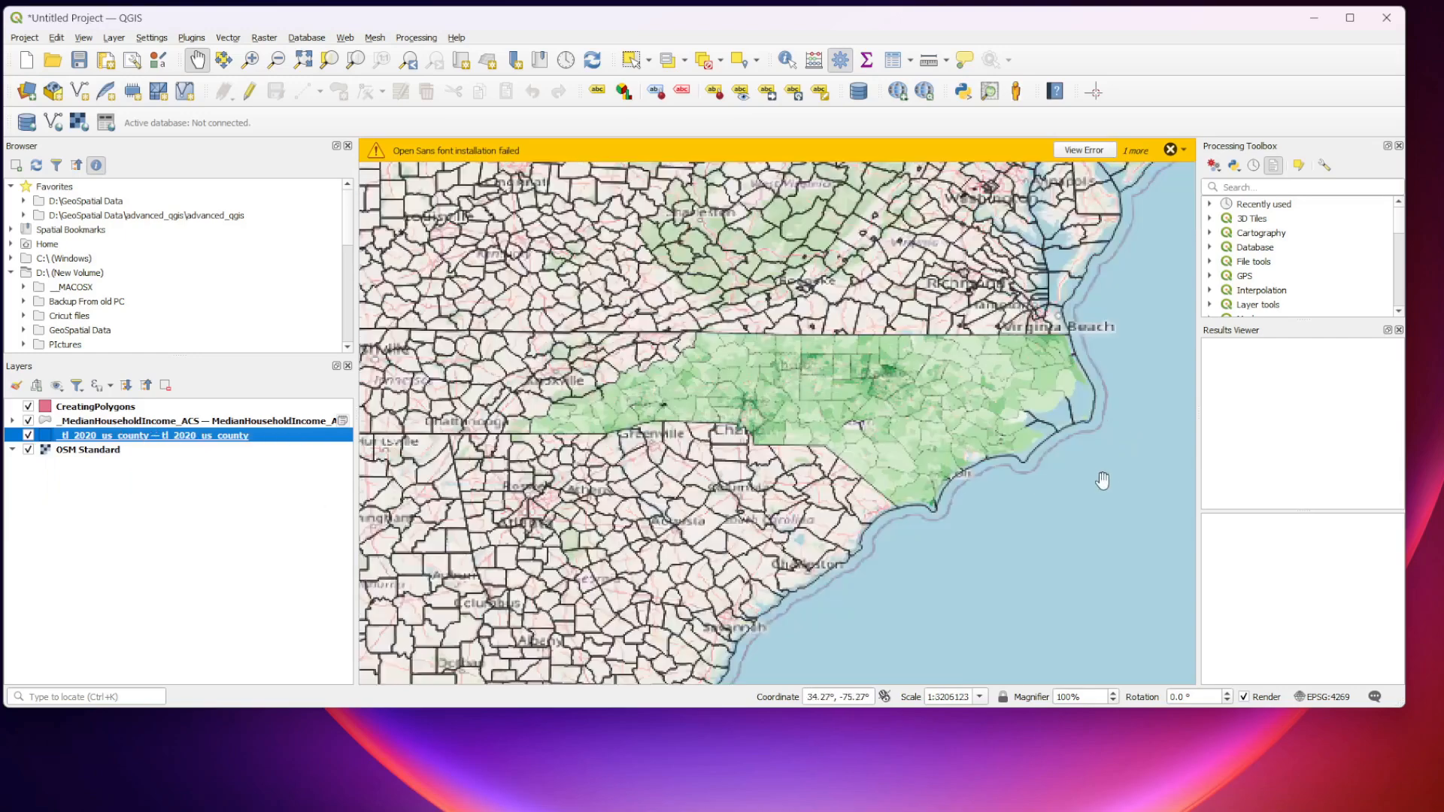
{"action": "left_click_drag", "start_coordinate": [707, 325], "coordinate": [699, 380]}
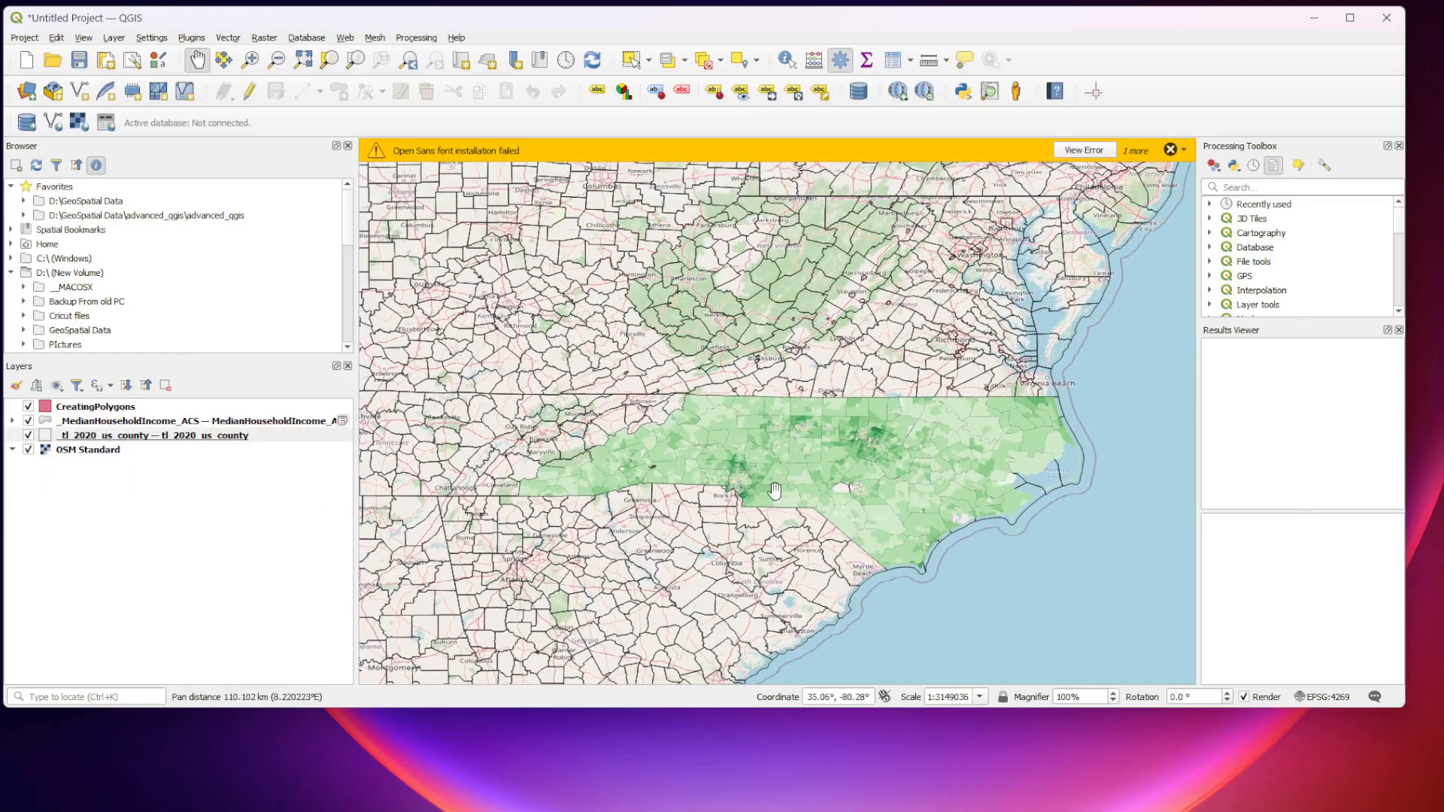
{"action": "scroll", "coordinate": [774, 489], "scroll_direction": "up", "scroll_amount": 1}
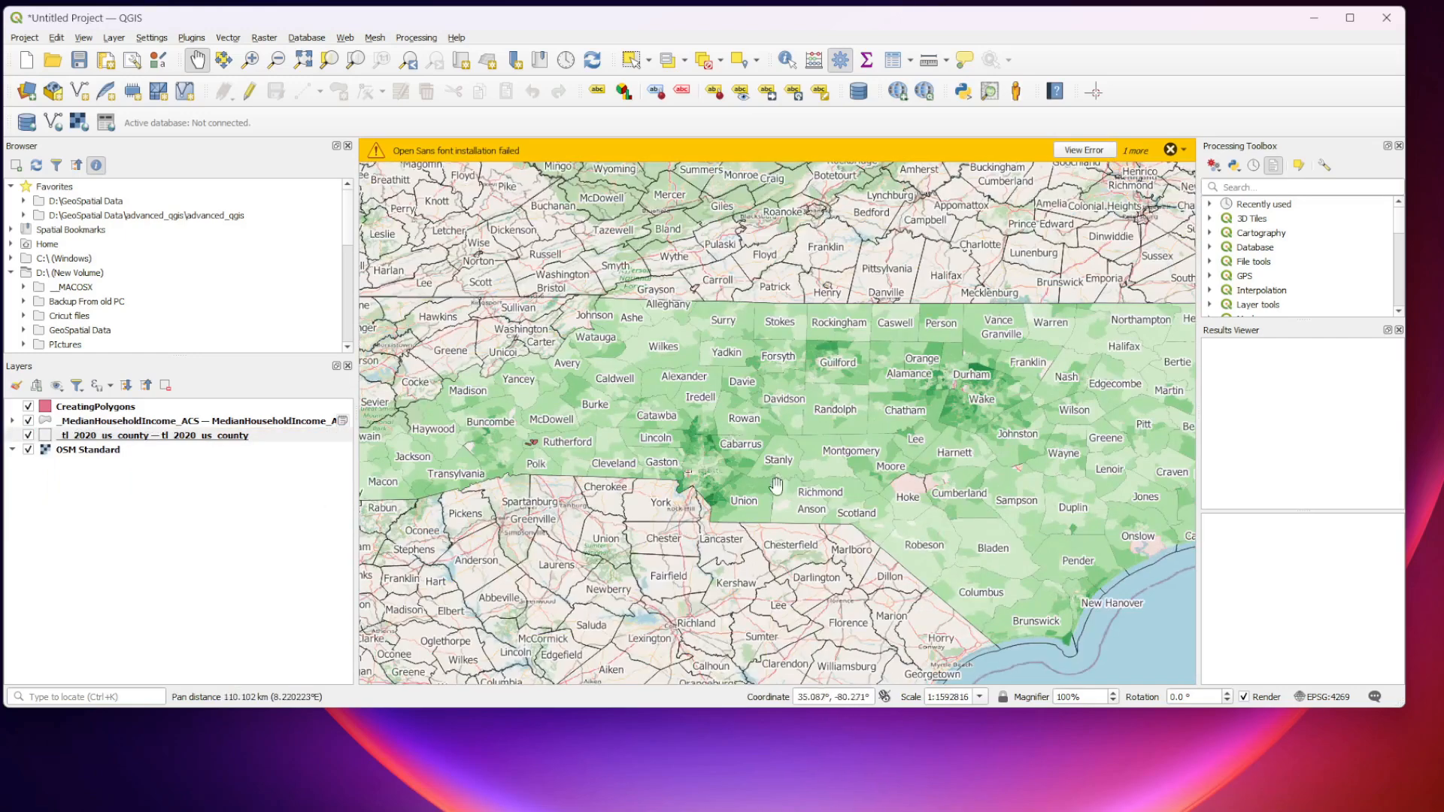
Toggle the _tl_2020_us_county layer off and back on, and turn off its labels.
{"action": "left_click", "coordinate": [29, 436]}
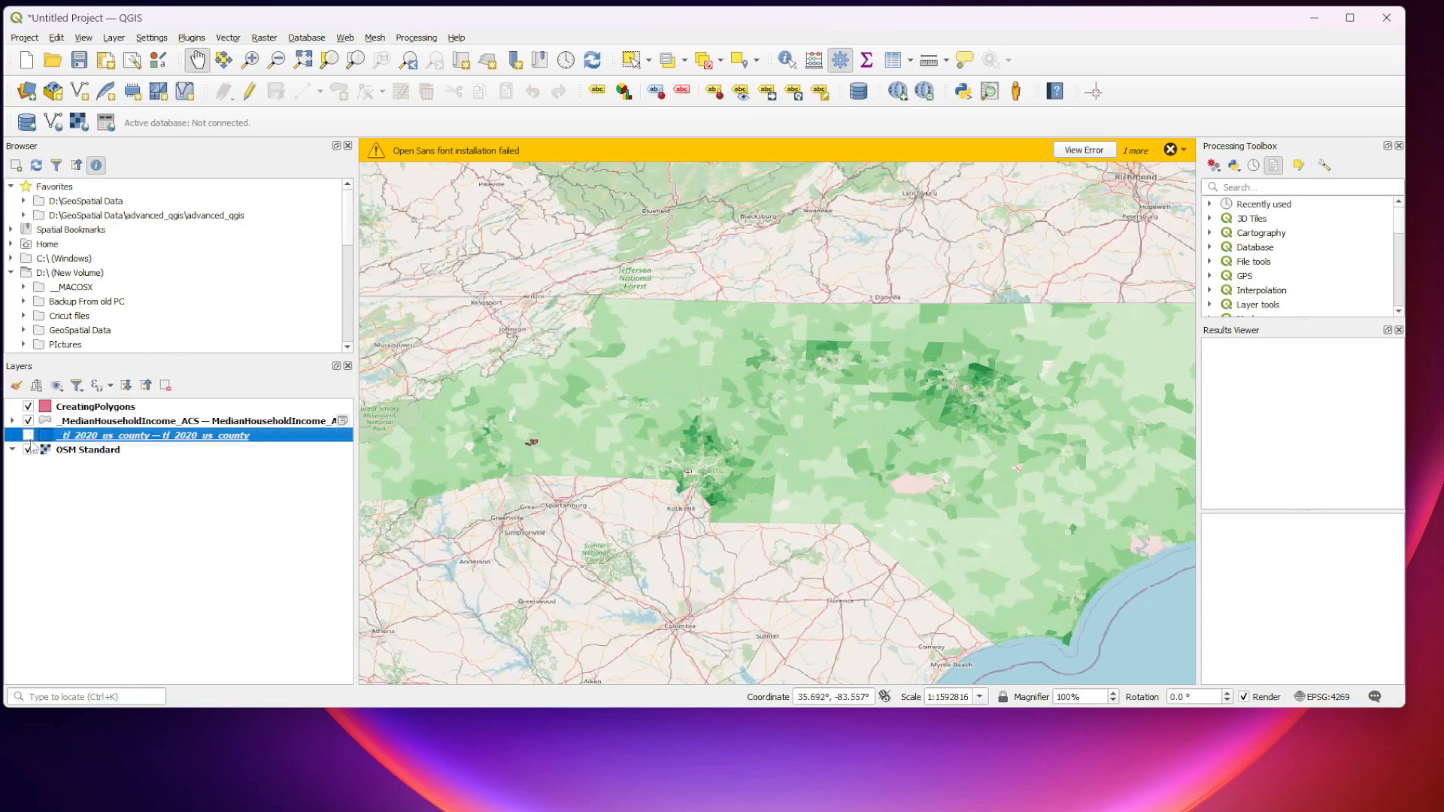
{"action": "left_click", "coordinate": [28, 436]}
{"action": "right_click", "coordinate": [65, 436]}
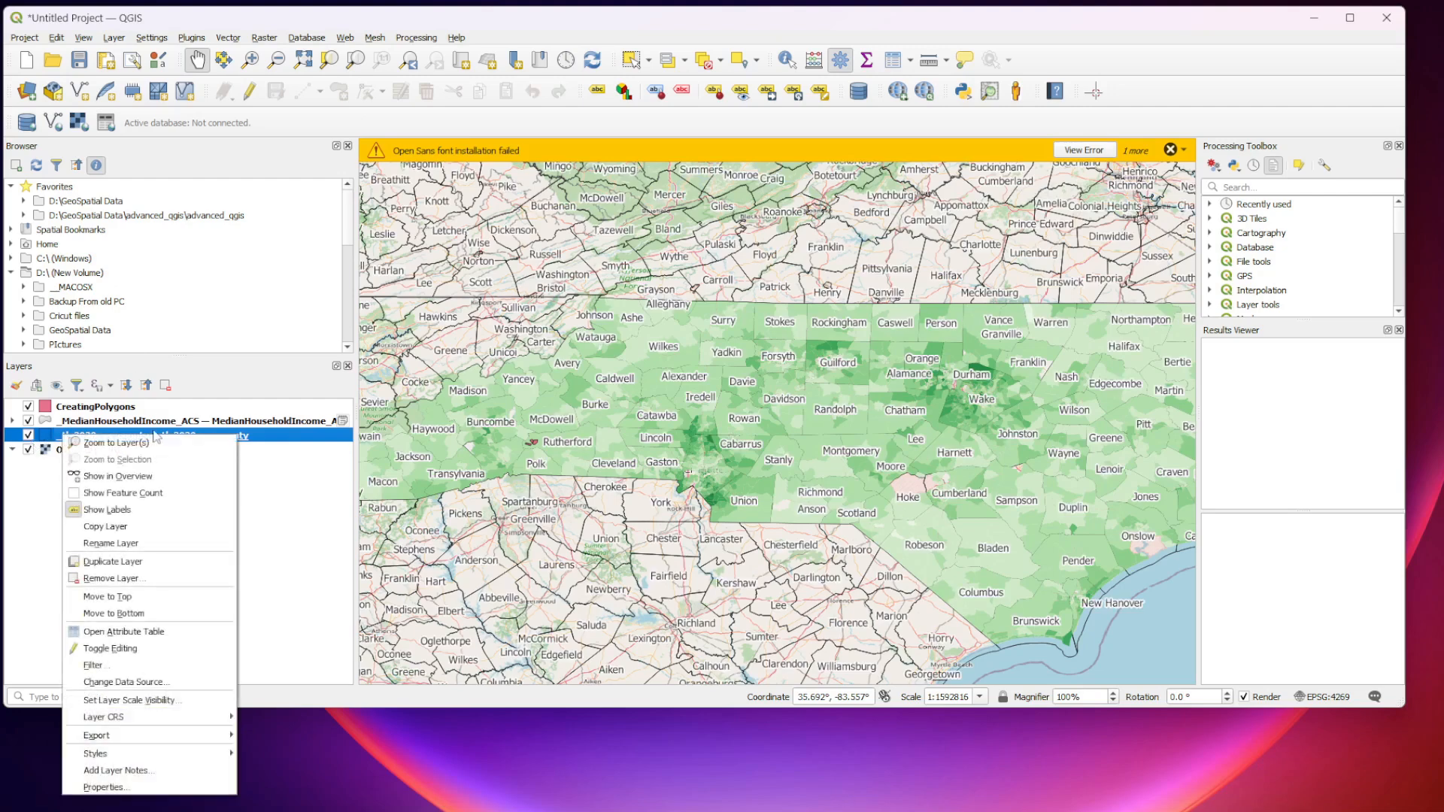
{"action": "left_click", "coordinate": [179, 510]}
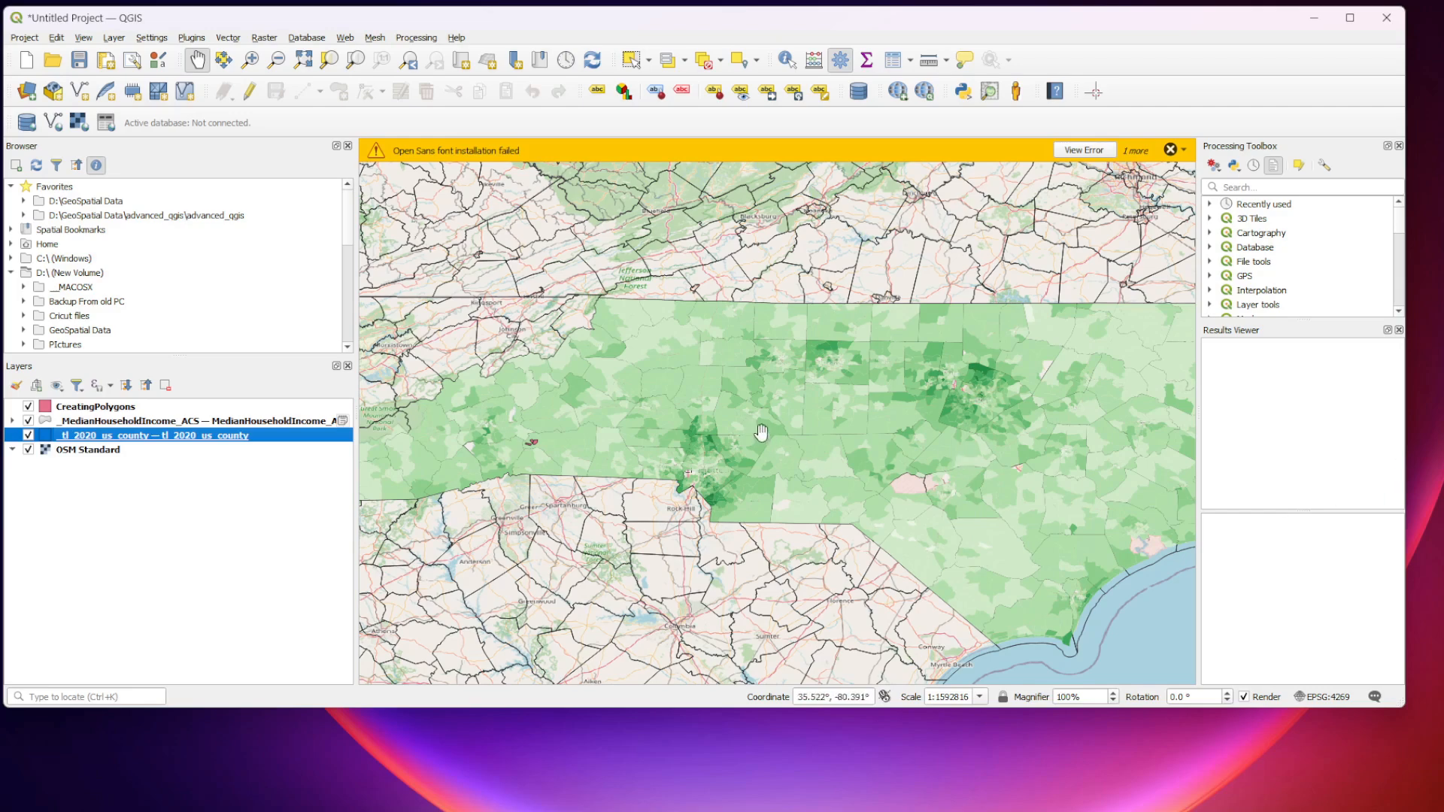
Examine the unlabelled median household income polygons in North Carolina at closer map scales, down to about 1:50000.
{"action": "scroll", "coordinate": [761, 432], "scroll_direction": "up", "scroll_amount": 1}
{"action": "scroll", "coordinate": [761, 433], "scroll_direction": "up", "scroll_amount": 1}
{"action": "left_click_drag", "start_coordinate": [687, 358], "coordinate": [887, 516]}
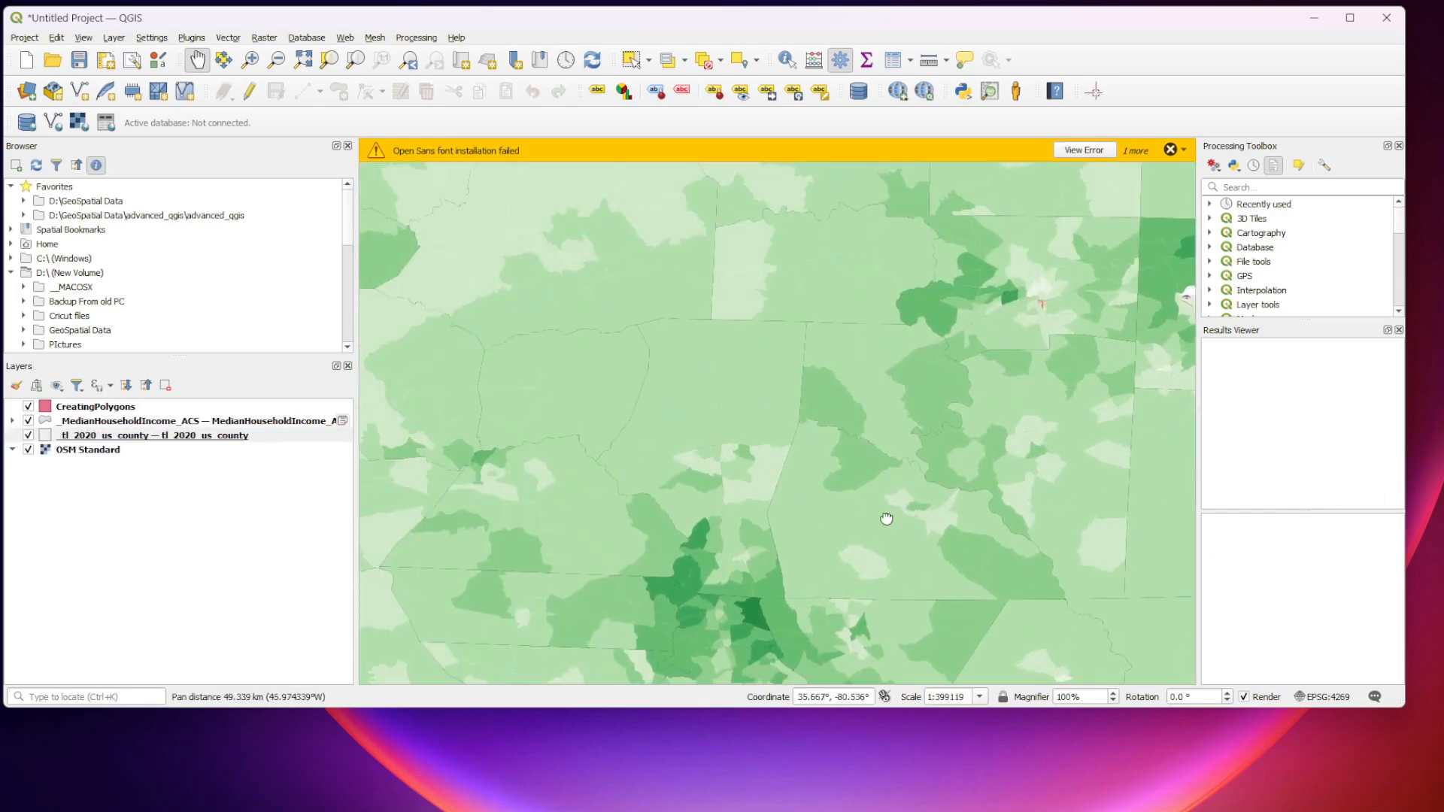
{"action": "scroll", "coordinate": [782, 519], "scroll_direction": "up", "scroll_amount": 1}
{"action": "scroll", "coordinate": [662, 570], "scroll_direction": "up", "scroll_amount": 1}
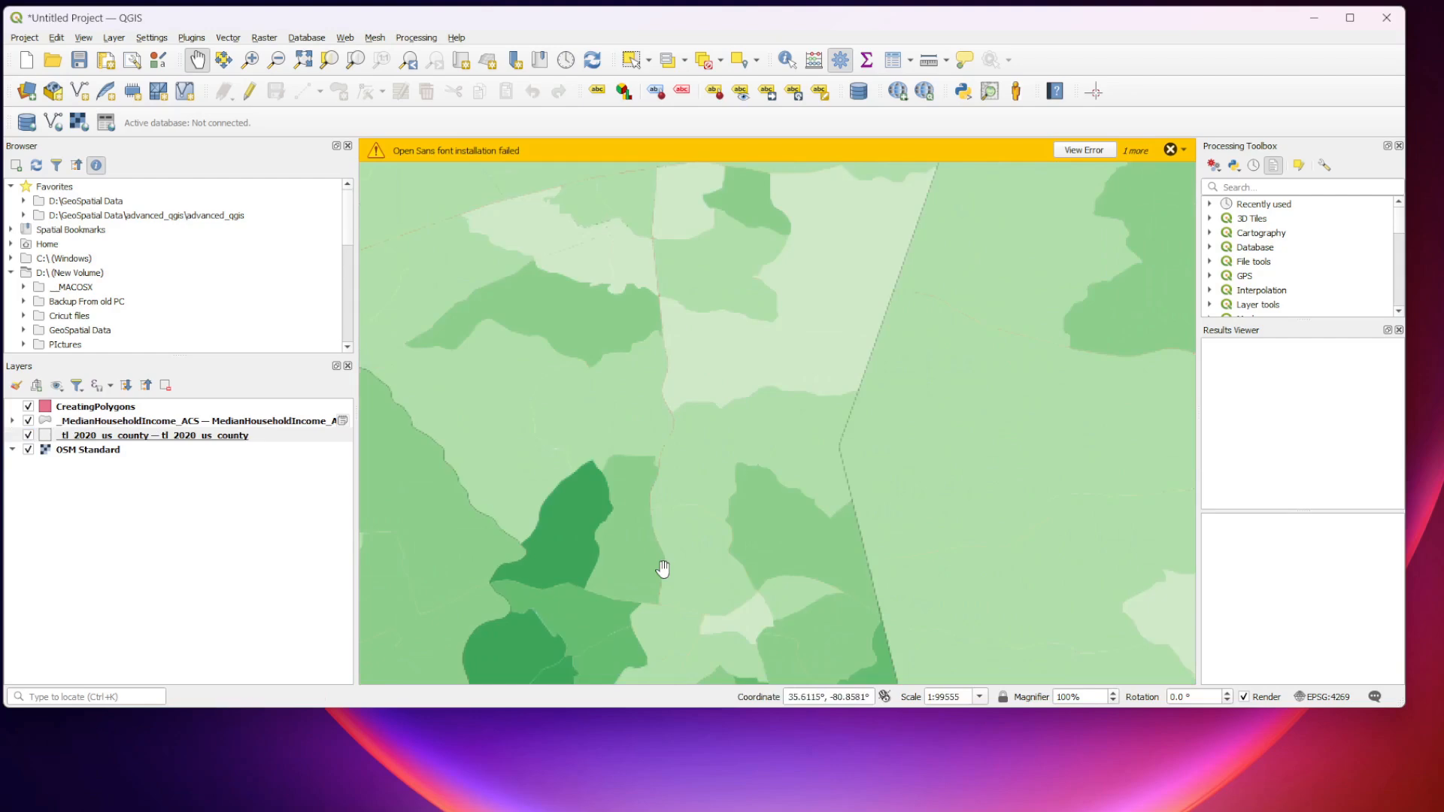
{"action": "left_click_drag", "start_coordinate": [661, 571], "coordinate": [681, 488]}
{"action": "scroll", "coordinate": [683, 487], "scroll_direction": "up", "scroll_amount": 1}
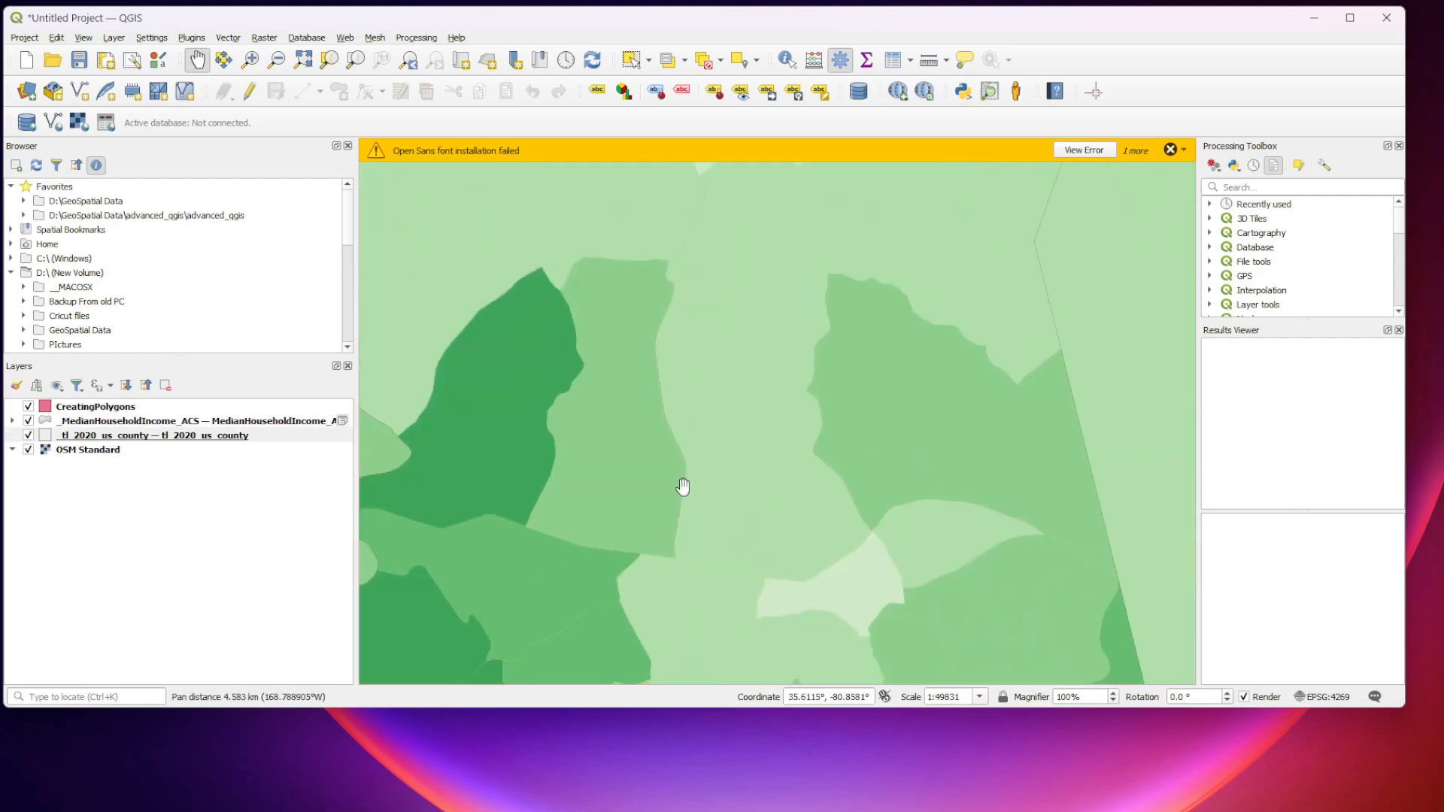
Turn on the labels of the _MedianHouseholdIncome_ACS layer and view them over the North Carolina tracts at about 1:50000.
{"action": "left_click", "coordinate": [248, 422]}
{"action": "right_click", "coordinate": [249, 423]}
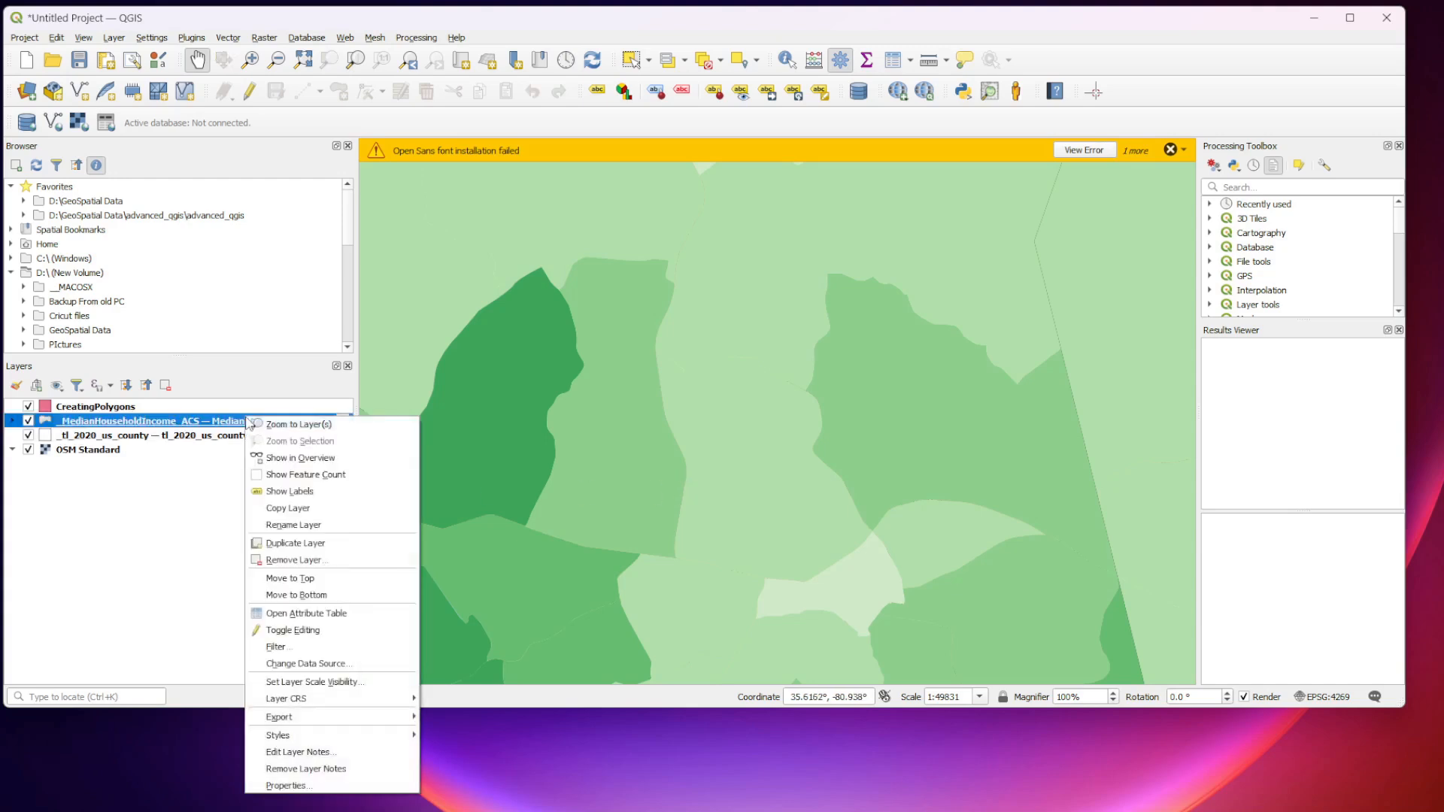
{"action": "left_click", "coordinate": [301, 491]}
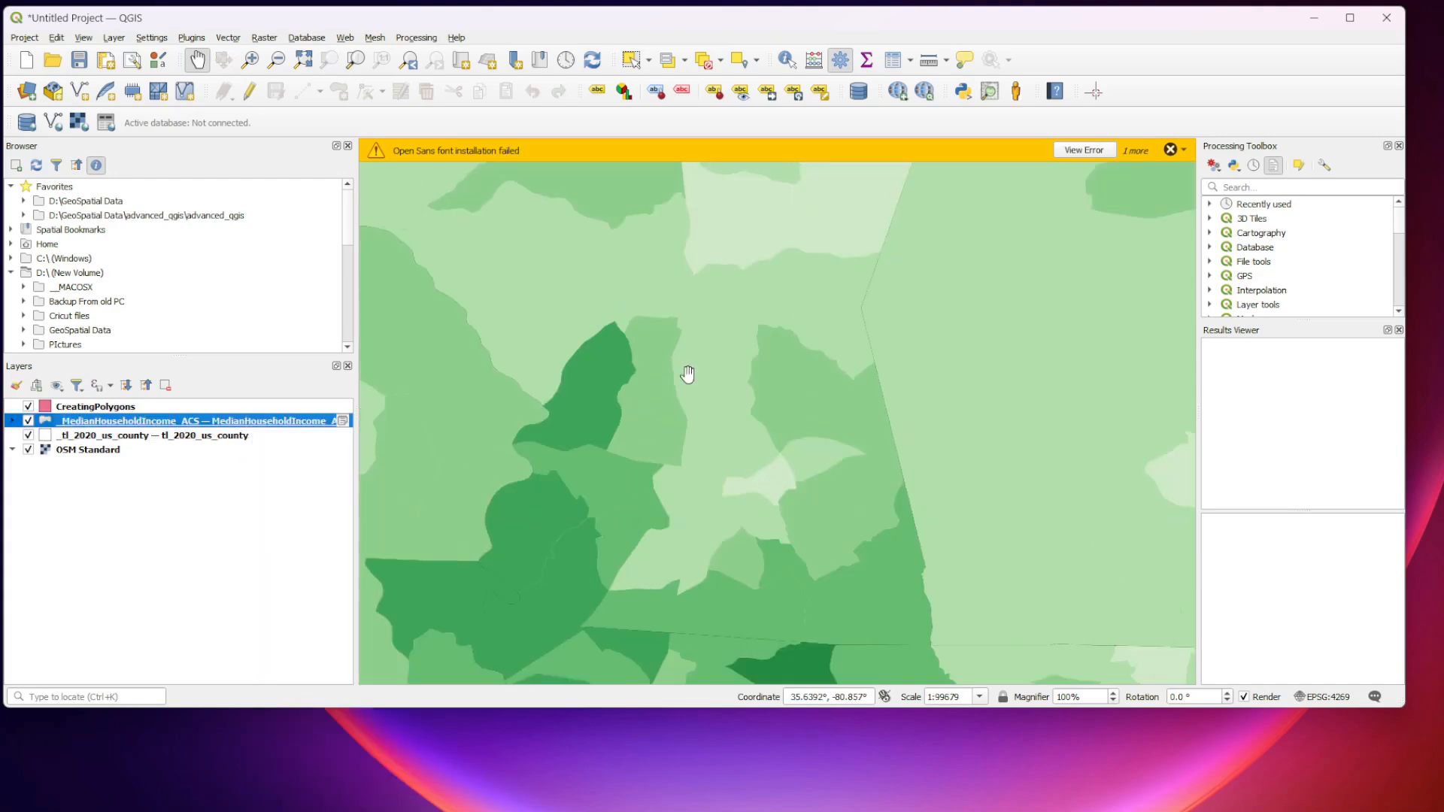
{"action": "left_click", "coordinate": [641, 548]}
{"action": "left_click_drag", "start_coordinate": [640, 548], "coordinate": [885, 498]}
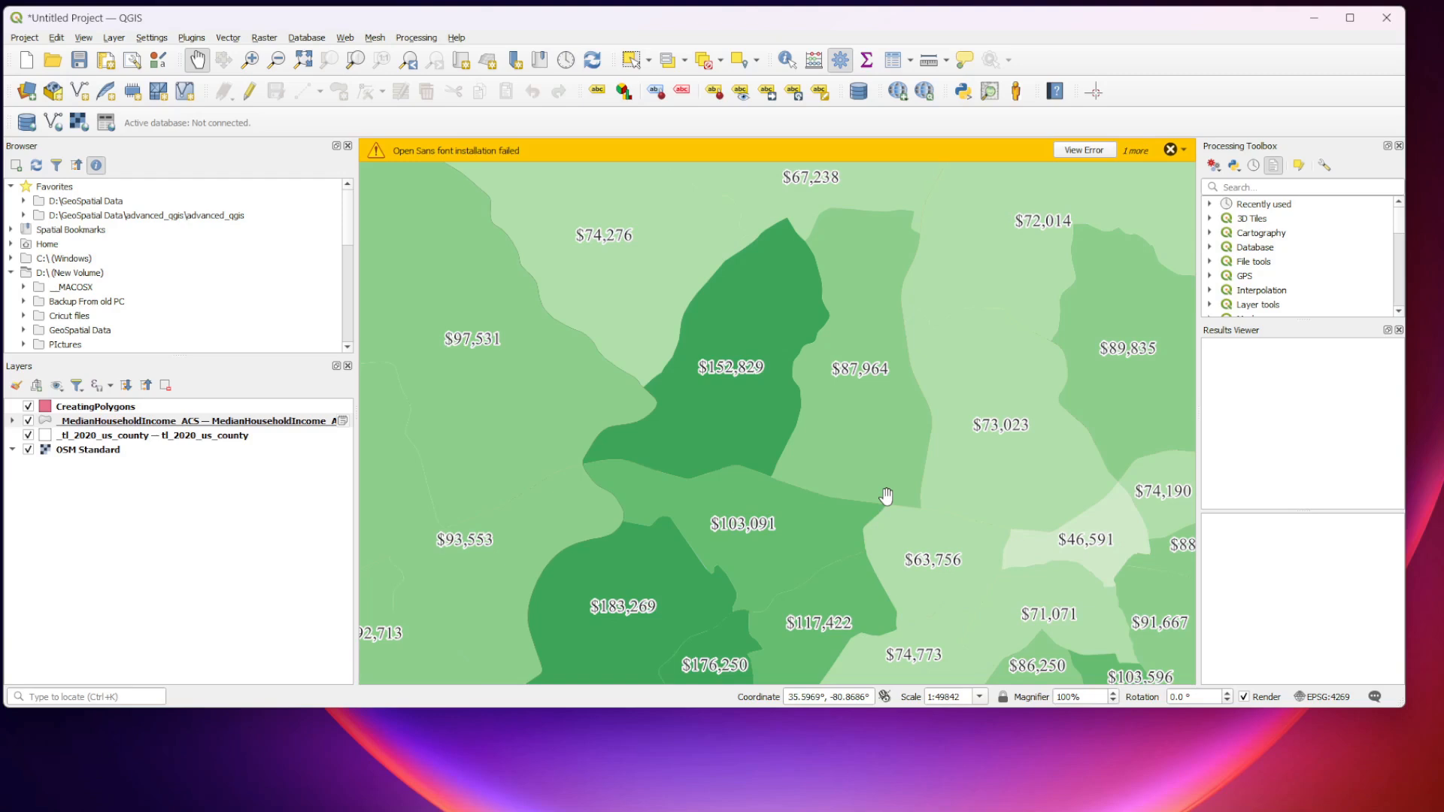
Expand the income classes of the _MedianHouseholdIncome_ACS layer and compare its labels at map scales of about 1:100000 and 1:50000.
{"action": "left_click", "coordinate": [12, 421]}
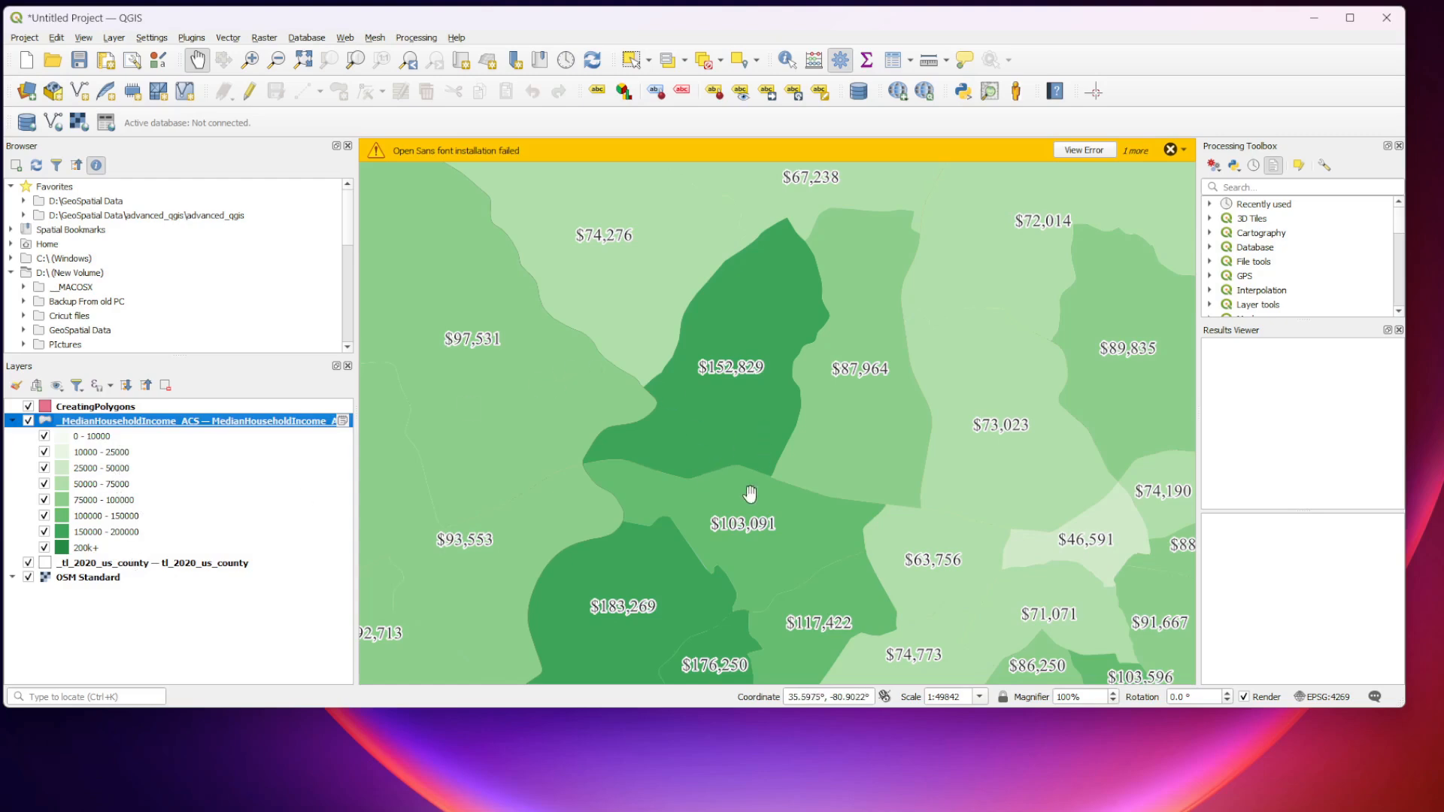
{"action": "scroll", "coordinate": [750, 494], "scroll_direction": "down", "scroll_amount": 1}
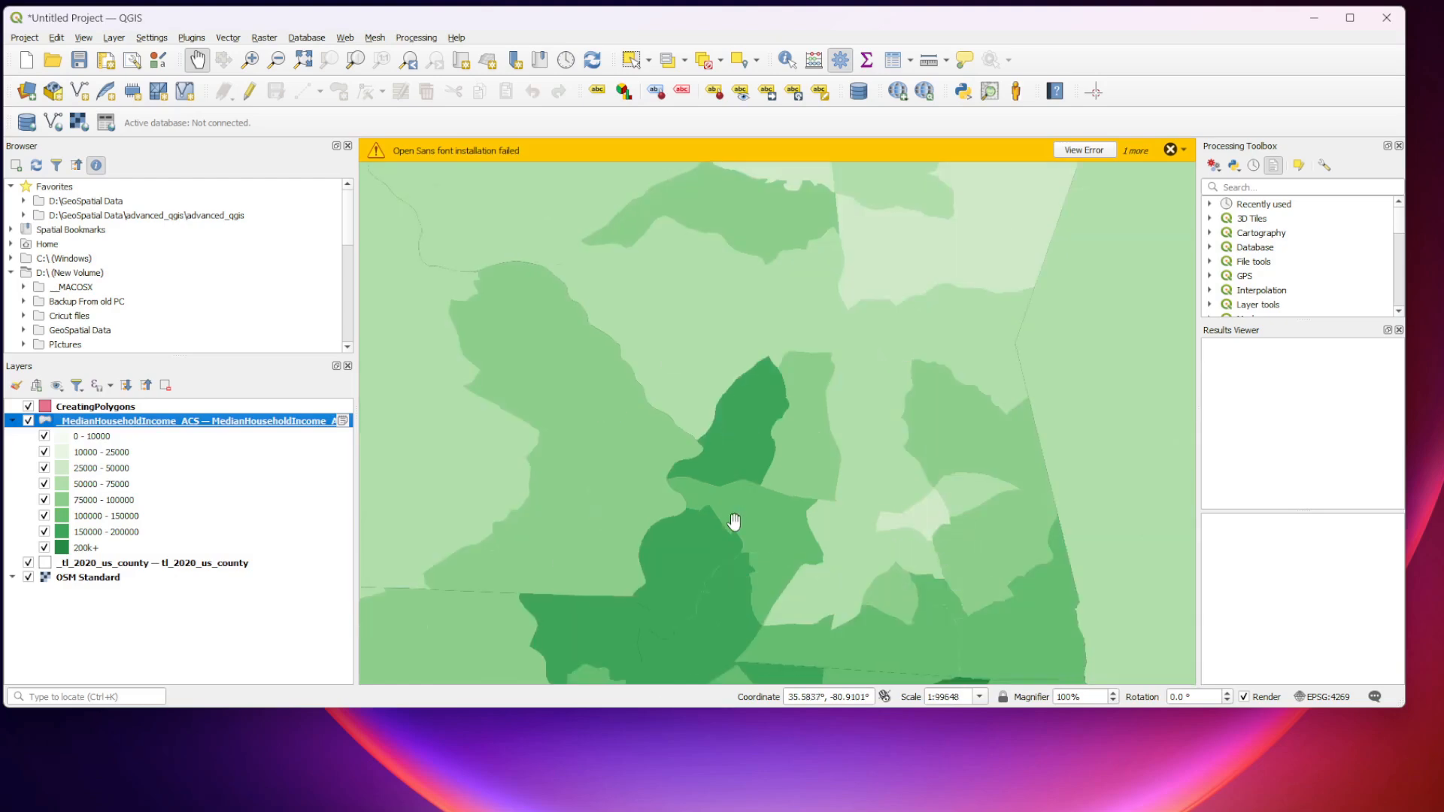
{"action": "scroll", "coordinate": [734, 522], "scroll_direction": "up", "scroll_amount": 1}
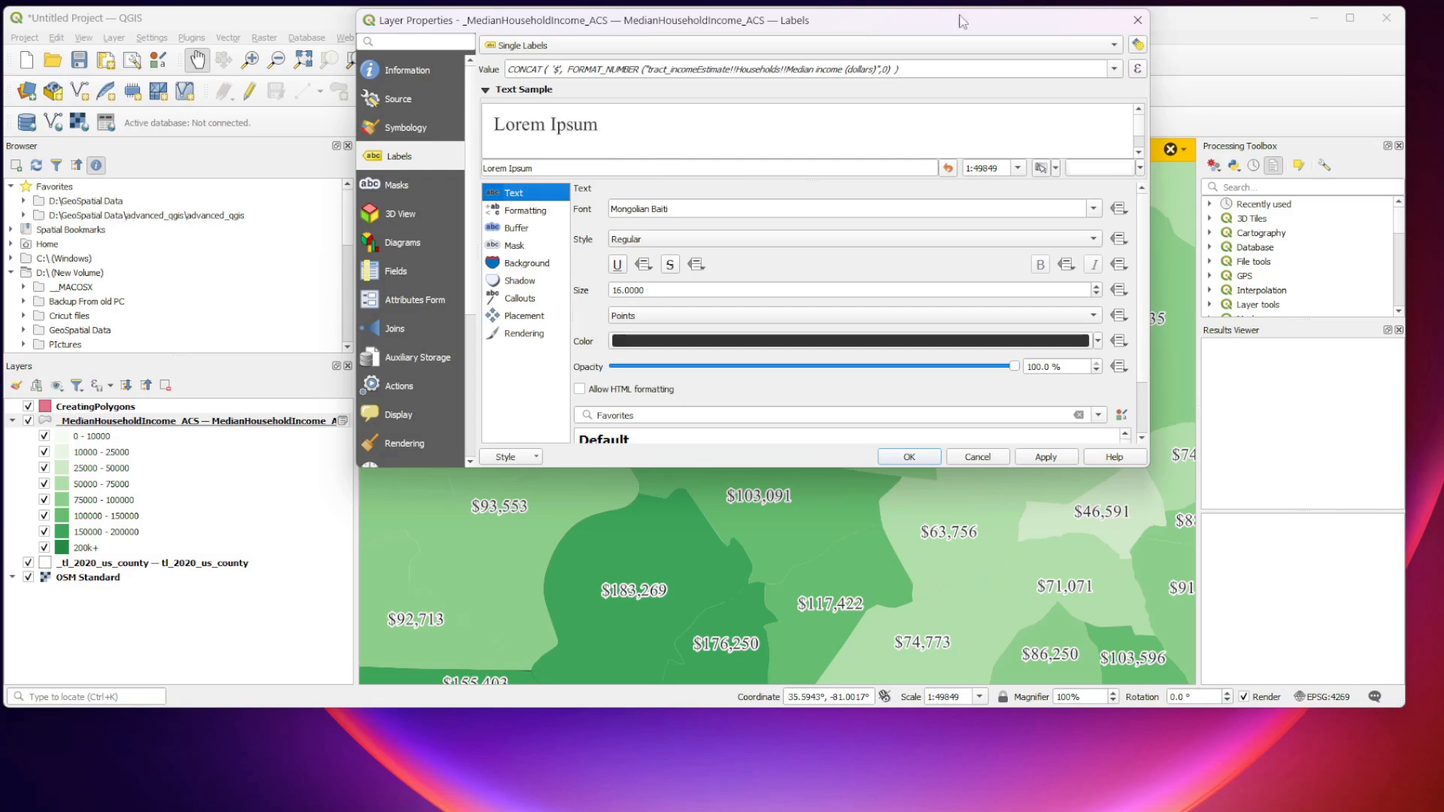
Review the label expression of the _MedianHouseholdIncome_ACS layer and apply NAMELSAD as the label field instead.
{"action": "left_click_drag", "start_coordinate": [943, 68], "coordinate": [393, 55]}
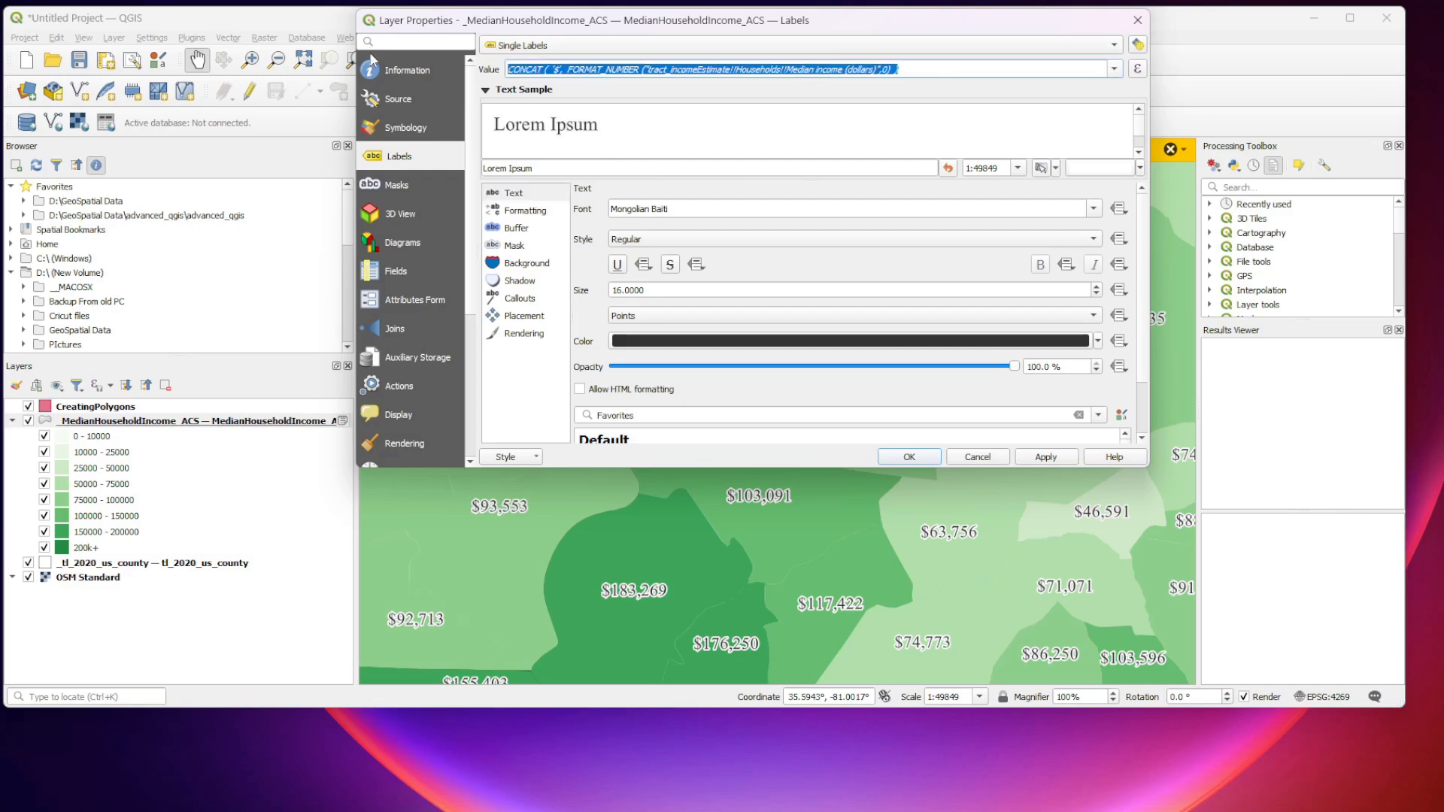
{"action": "left_click", "coordinate": [933, 74]}
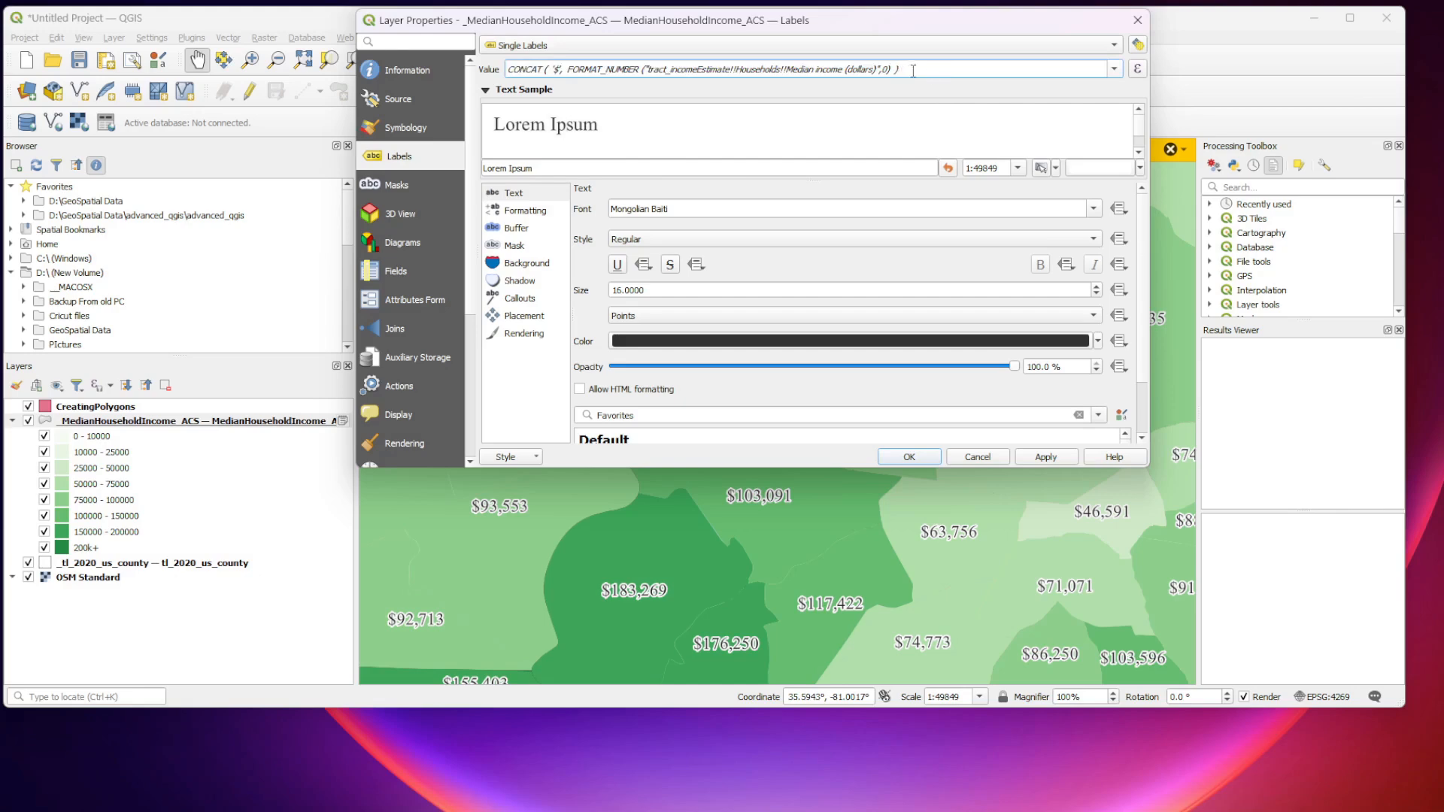
{"action": "left_click", "coordinate": [1115, 70]}
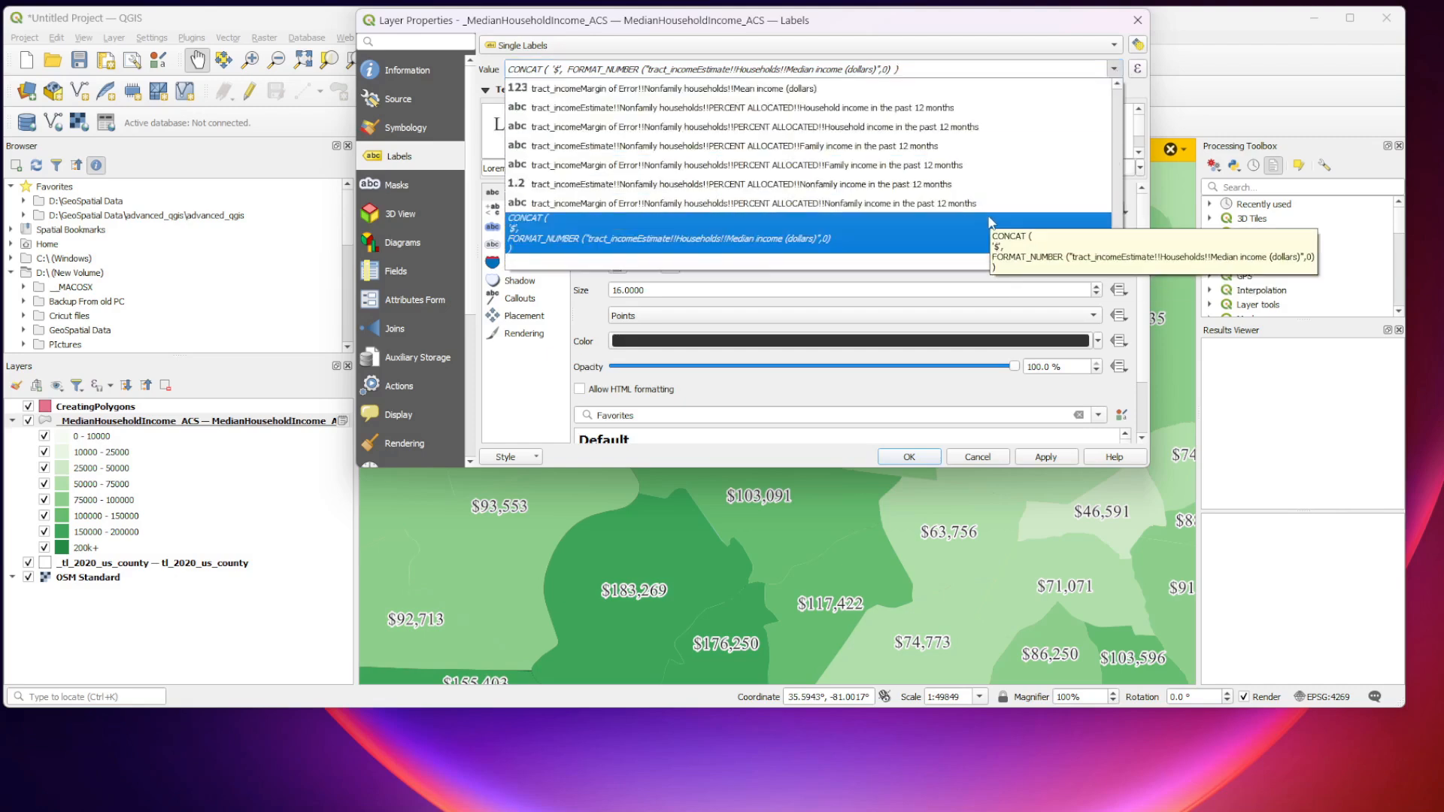
{"action": "scroll", "coordinate": [953, 213], "scroll_direction": "up", "scroll_amount": 5}
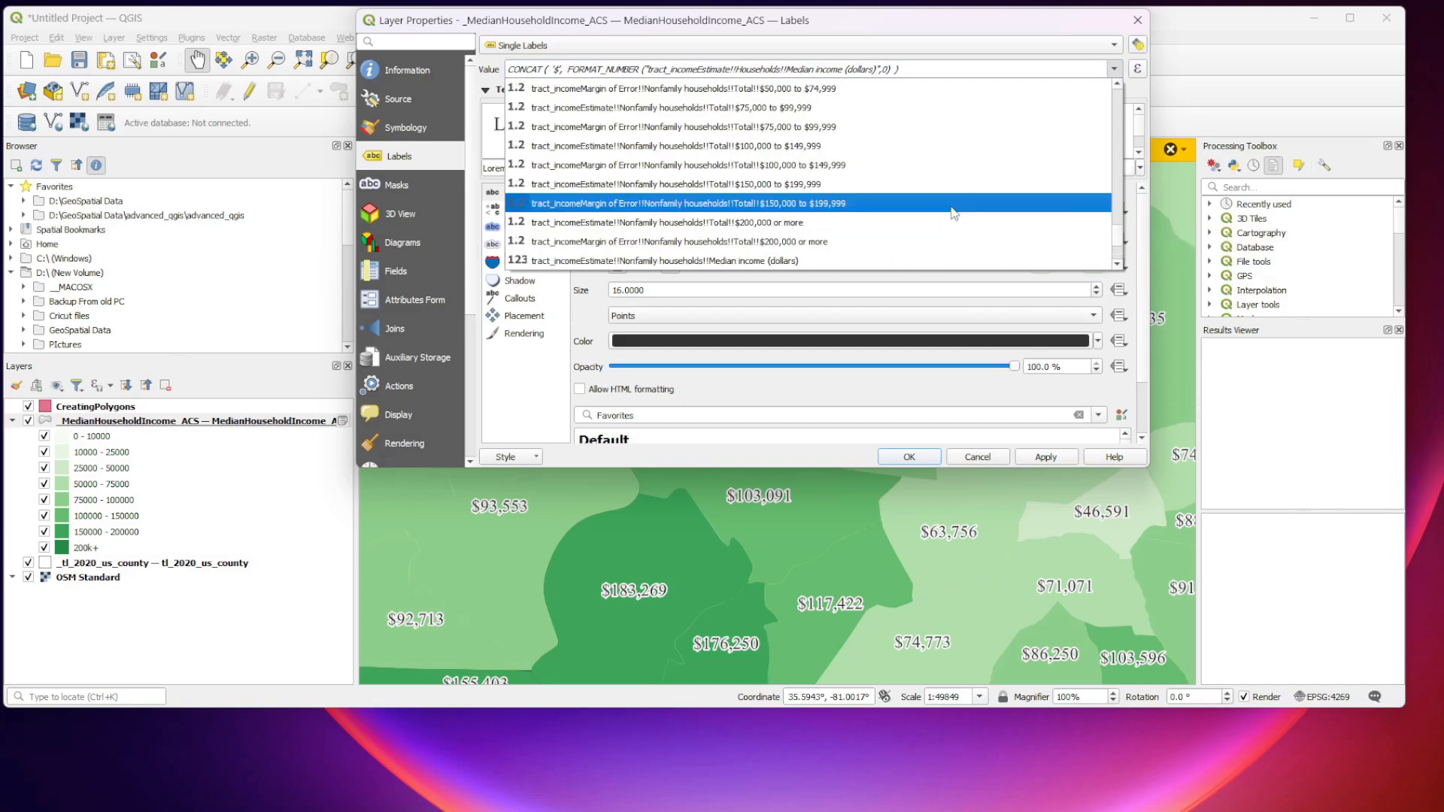
{"action": "scroll", "coordinate": [950, 206], "scroll_direction": "up", "scroll_amount": 5}
{"action": "scroll", "coordinate": [951, 206], "scroll_direction": "up", "scroll_amount": 15}
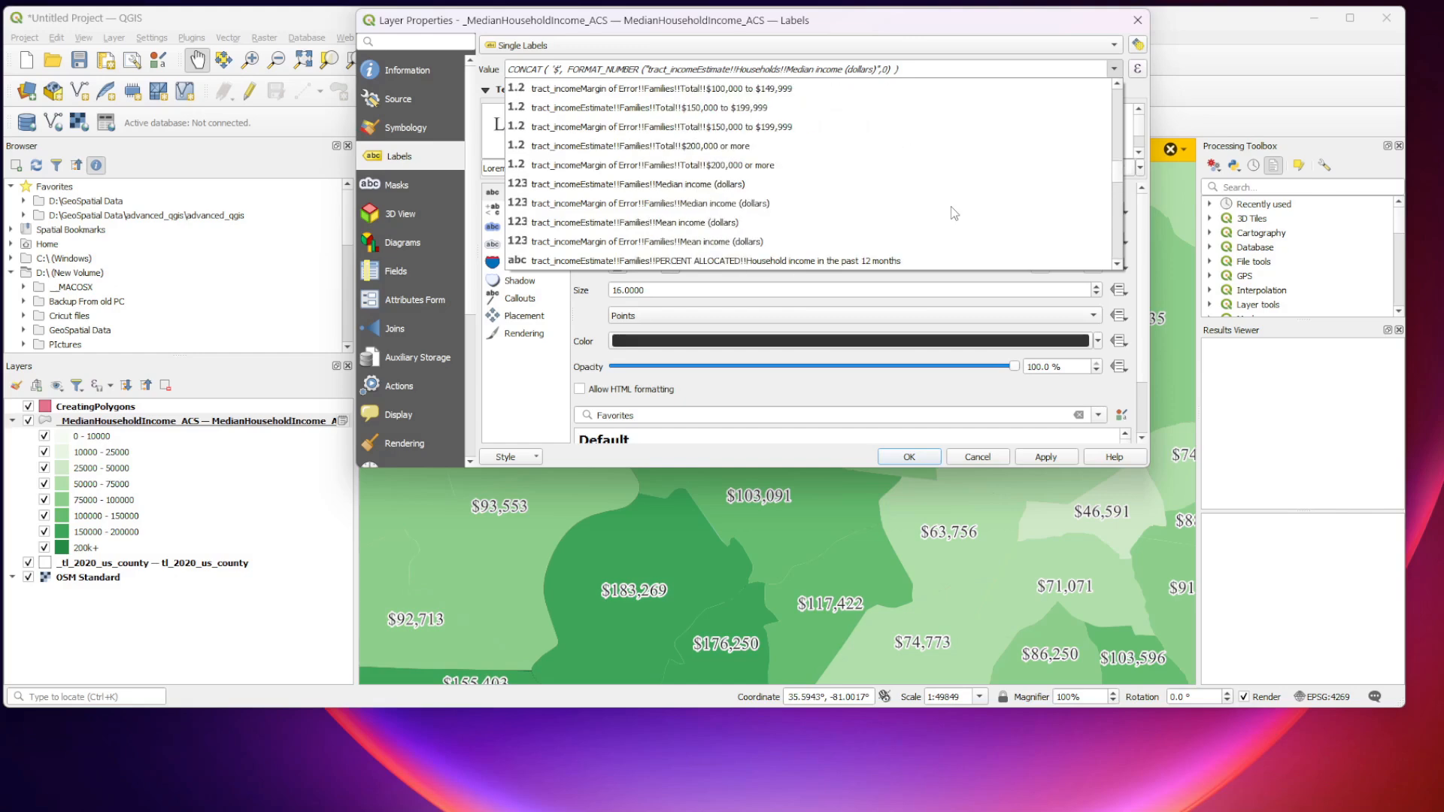
{"action": "scroll", "coordinate": [982, 209], "scroll_direction": "up", "scroll_amount": 5}
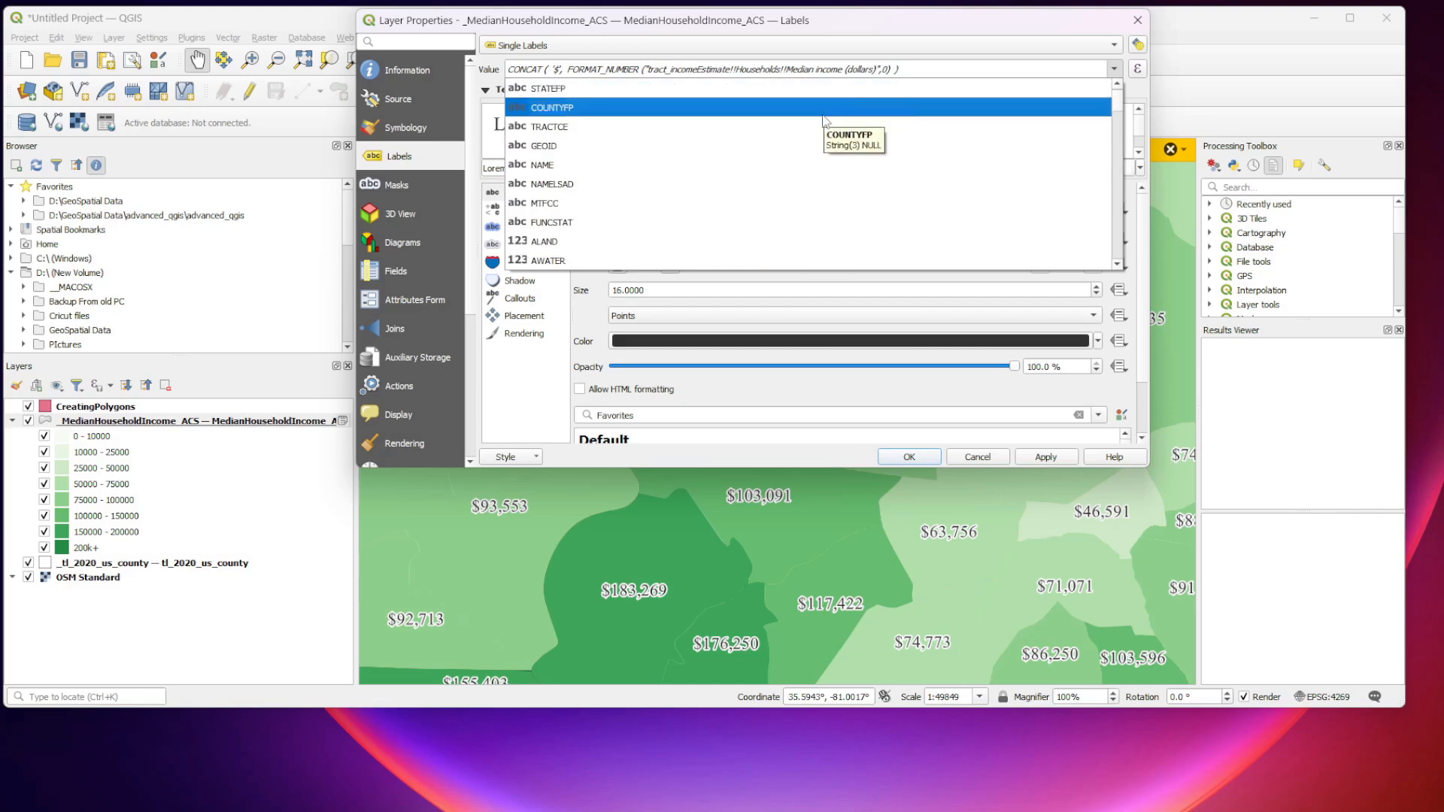
{"action": "left_click", "coordinate": [794, 187]}
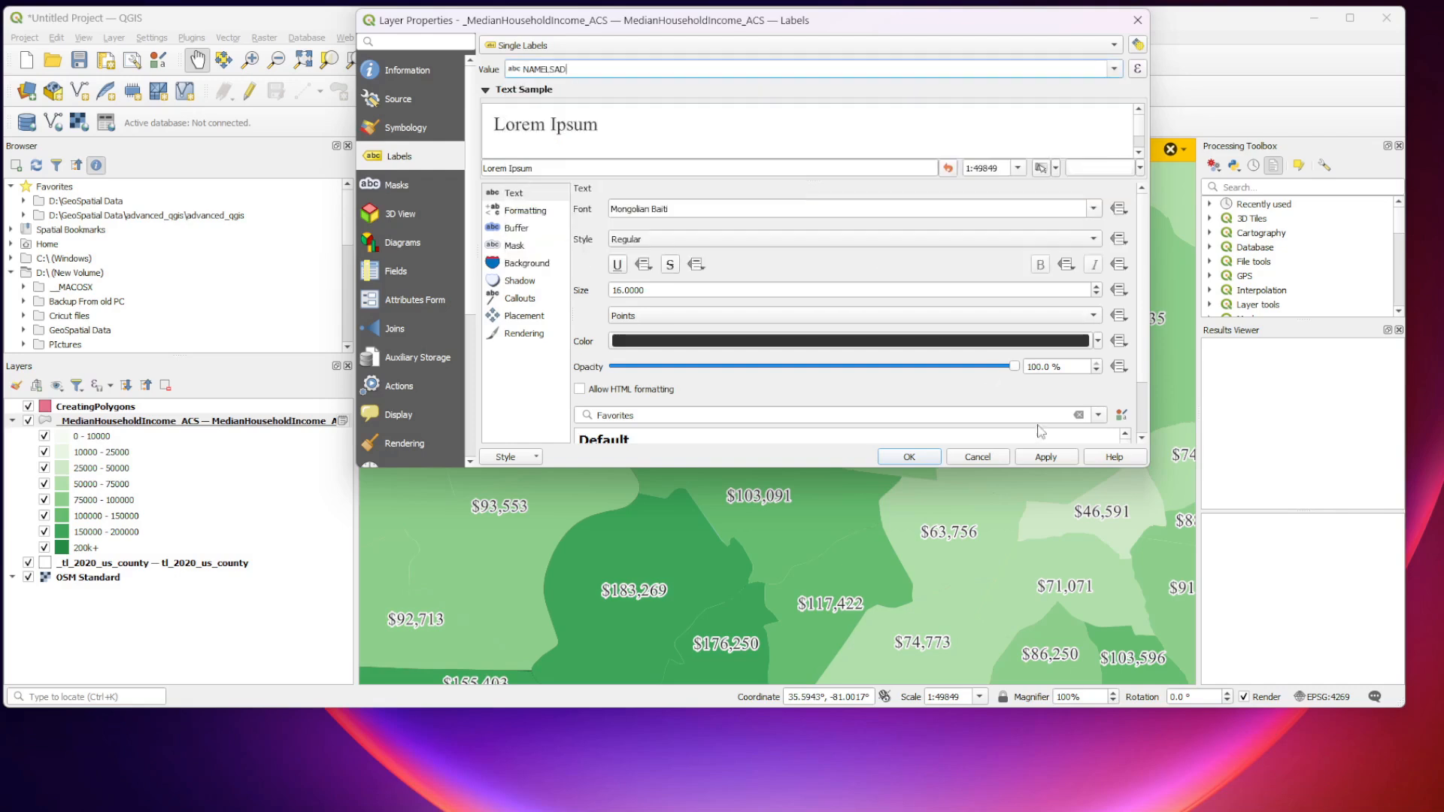
{"action": "left_click", "coordinate": [1036, 457]}
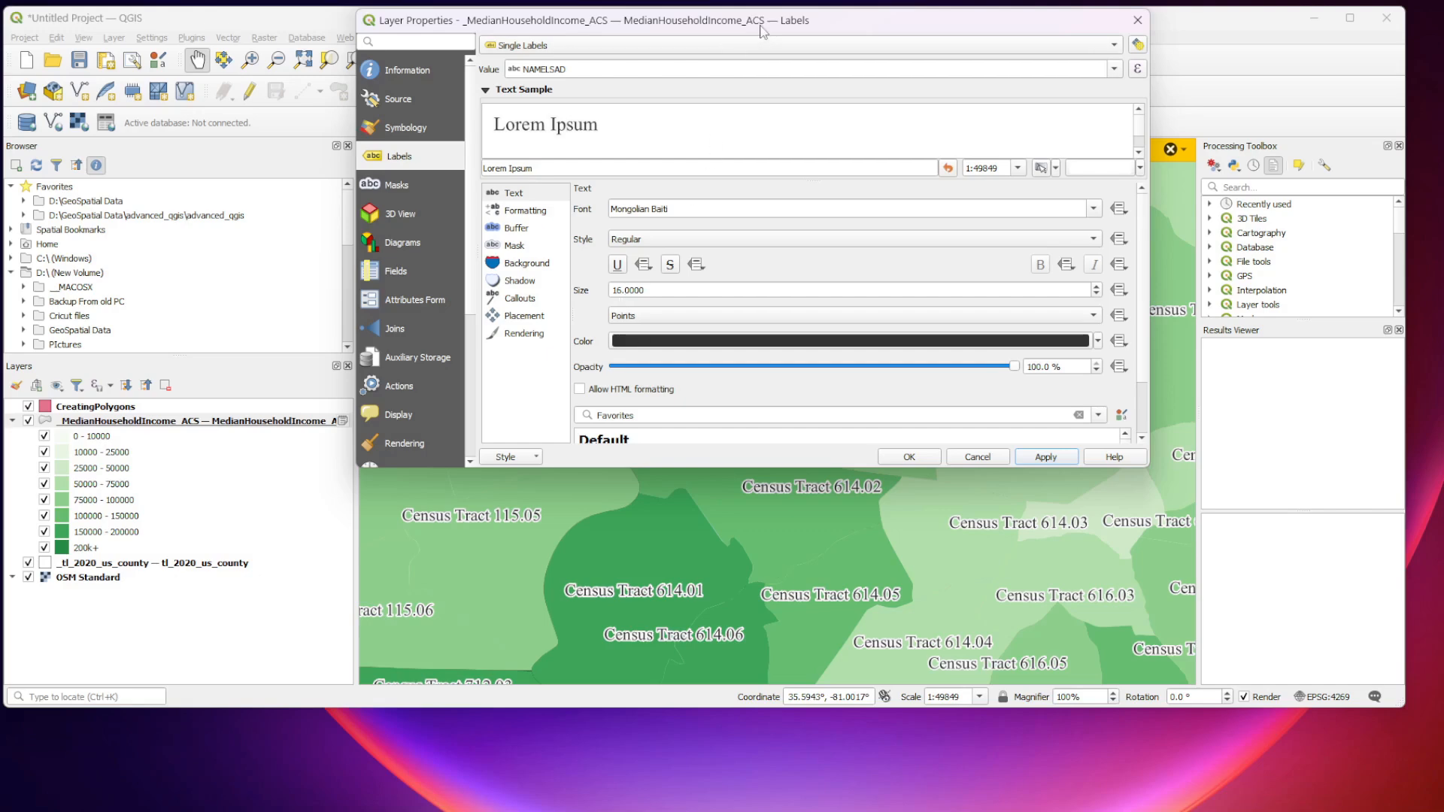
Move the layer properties dialog clear of the map and apply NAME as the label field for the income polygons.
{"action": "left_click_drag", "start_coordinate": [761, 32], "coordinate": [470, 47]}
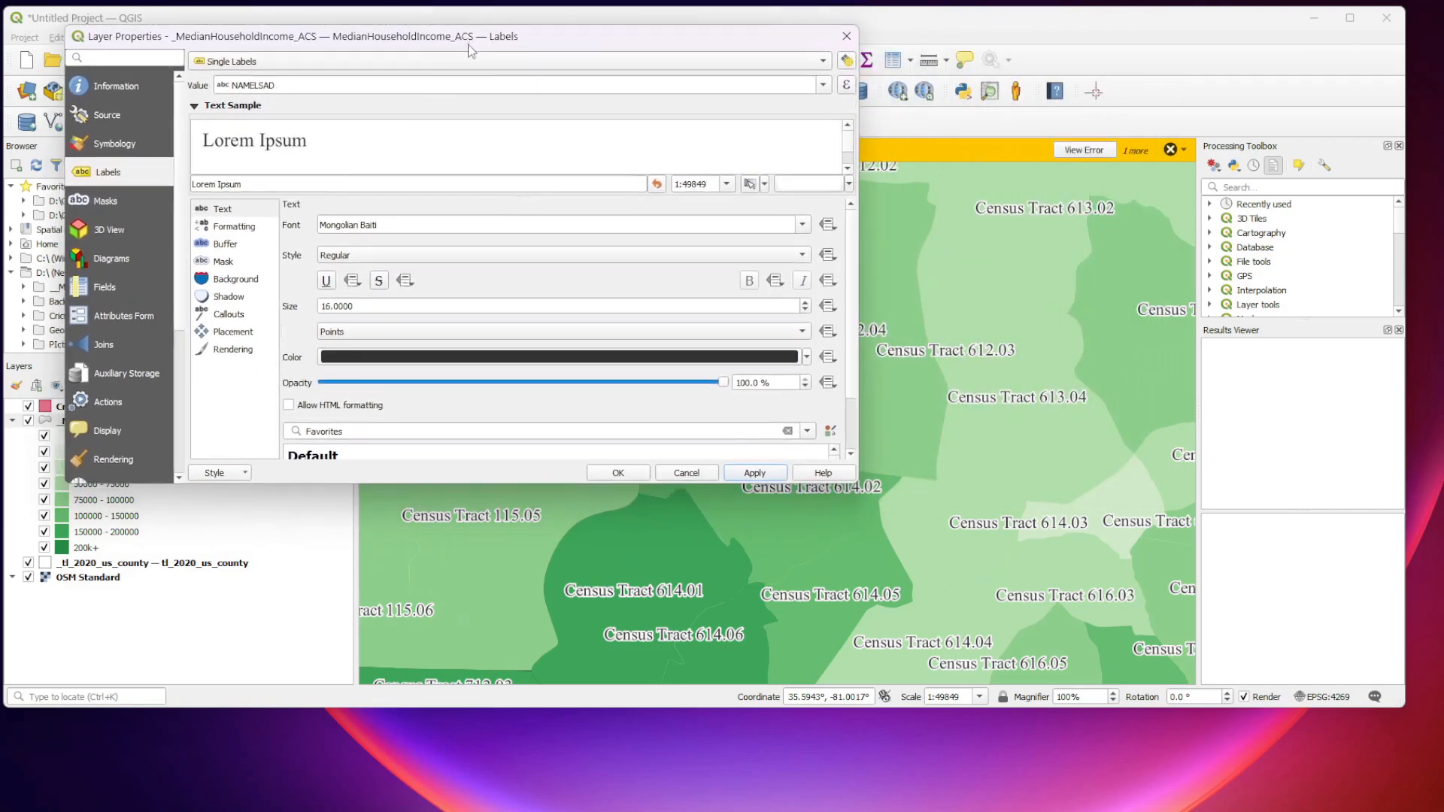
{"action": "left_click", "coordinate": [822, 84]}
{"action": "left_click", "coordinate": [266, 181]}
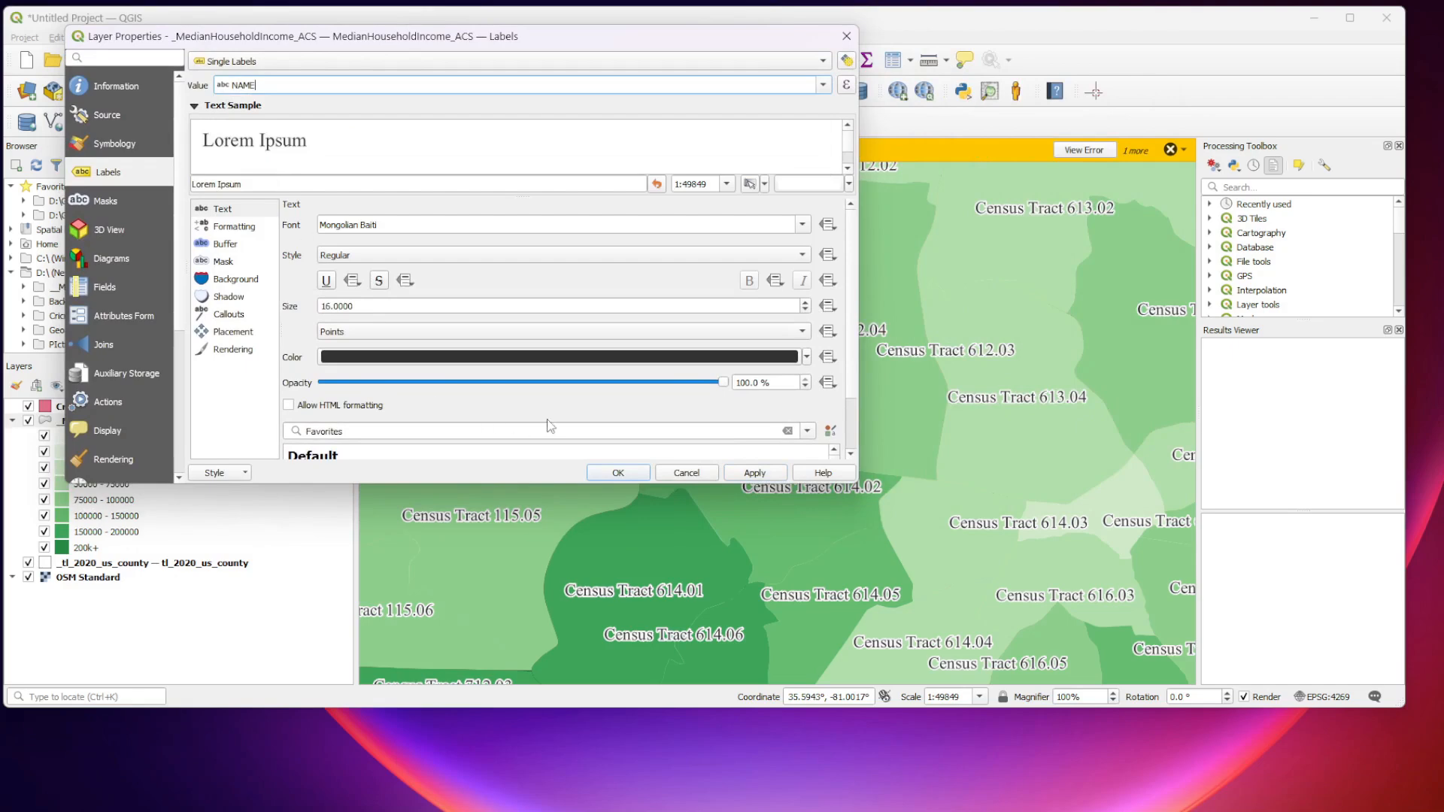
{"action": "left_click", "coordinate": [760, 475]}
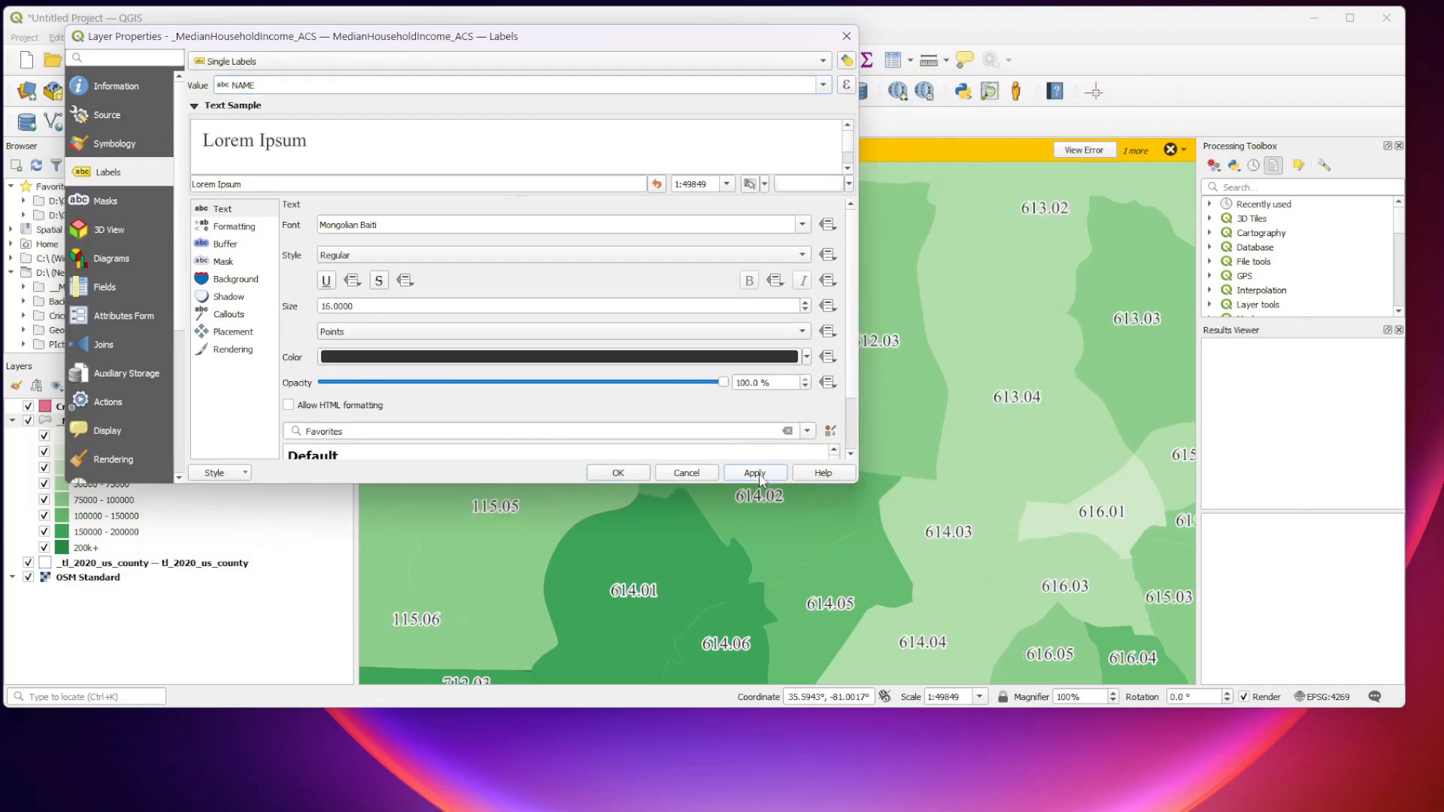
Label the income polygons with the tract_incomeGeographic Area Name field and apply it.
{"action": "left_click", "coordinate": [677, 85]}
{"action": "scroll", "coordinate": [590, 225], "scroll_direction": "down", "scroll_amount": 3}
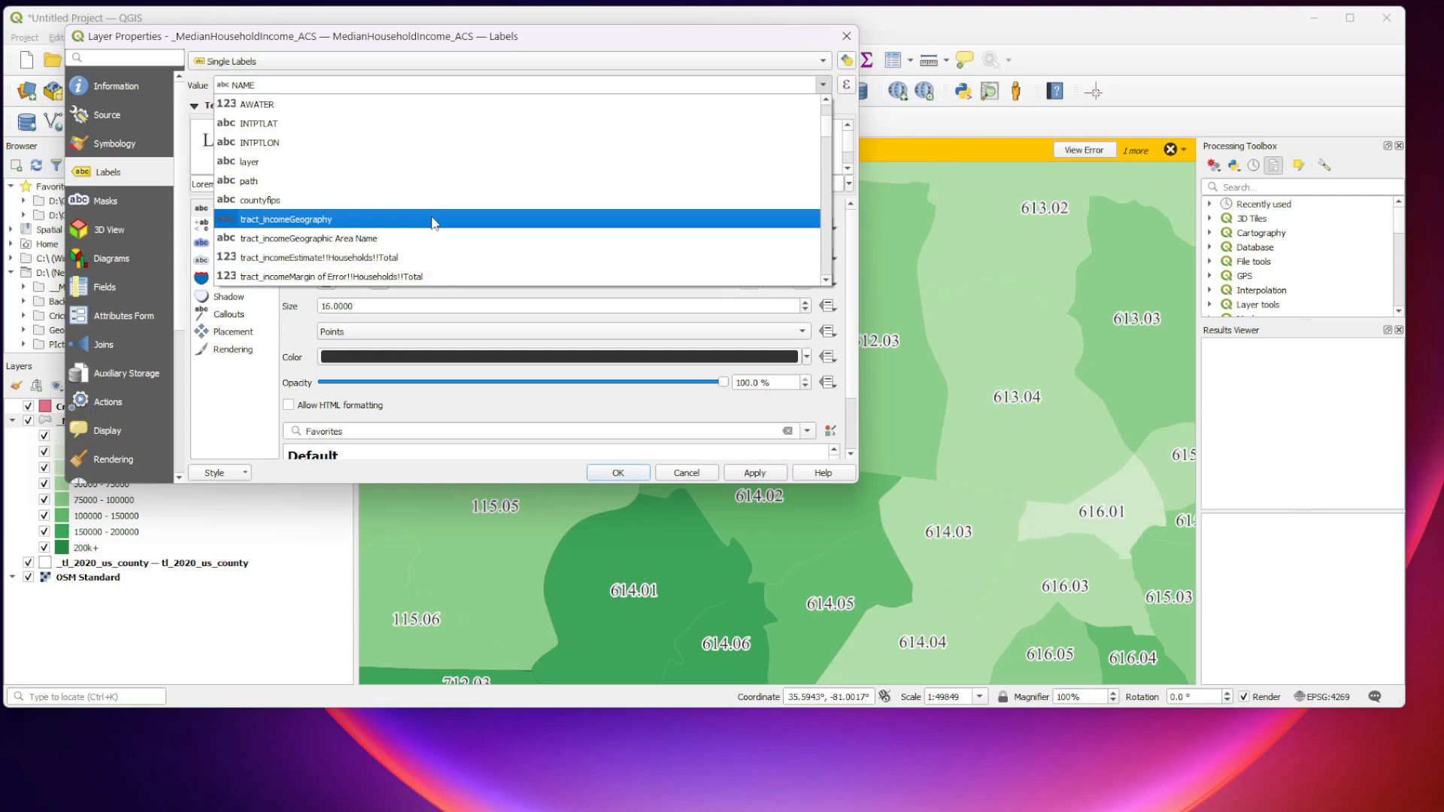
{"action": "left_click", "coordinate": [418, 249]}
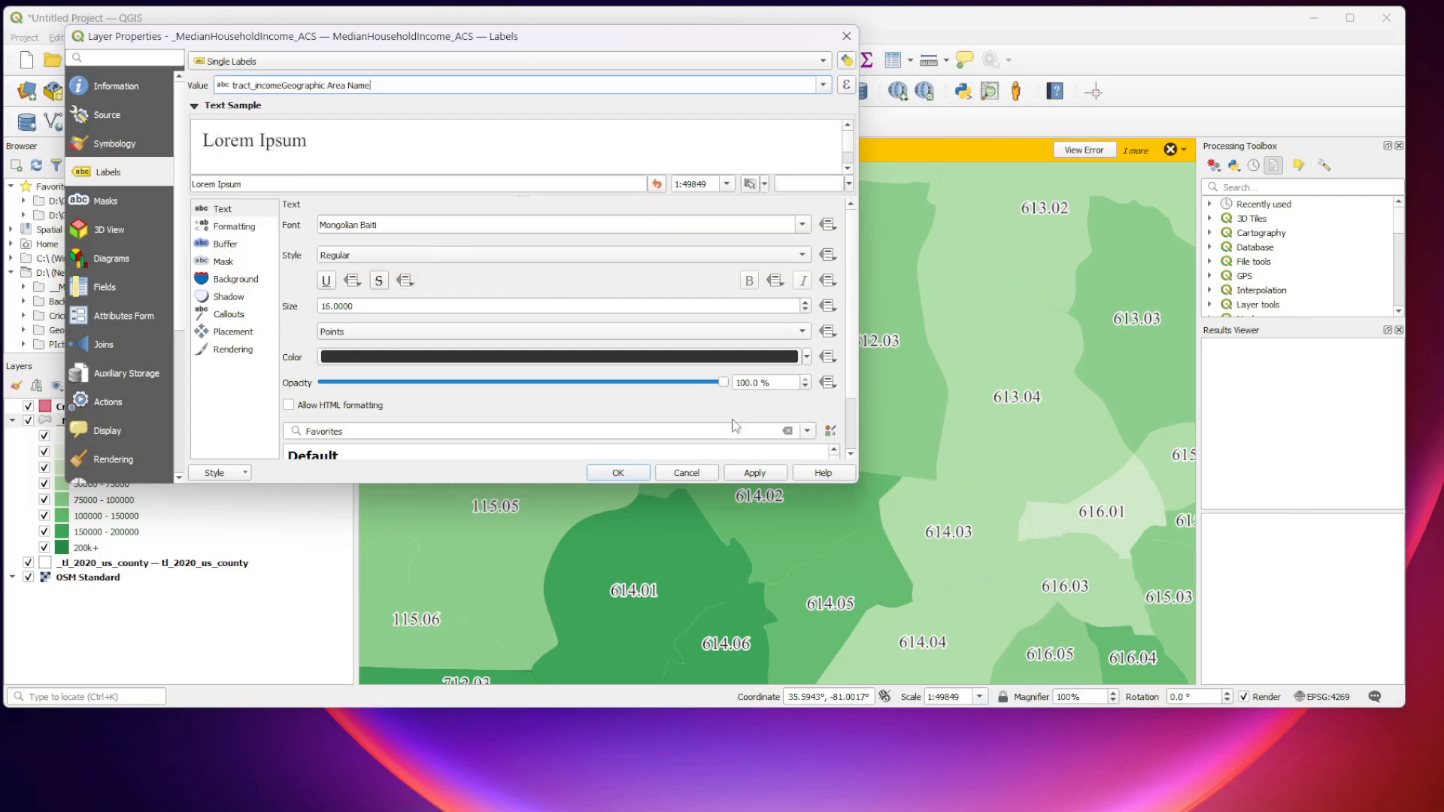
{"action": "left_click", "coordinate": [754, 472]}
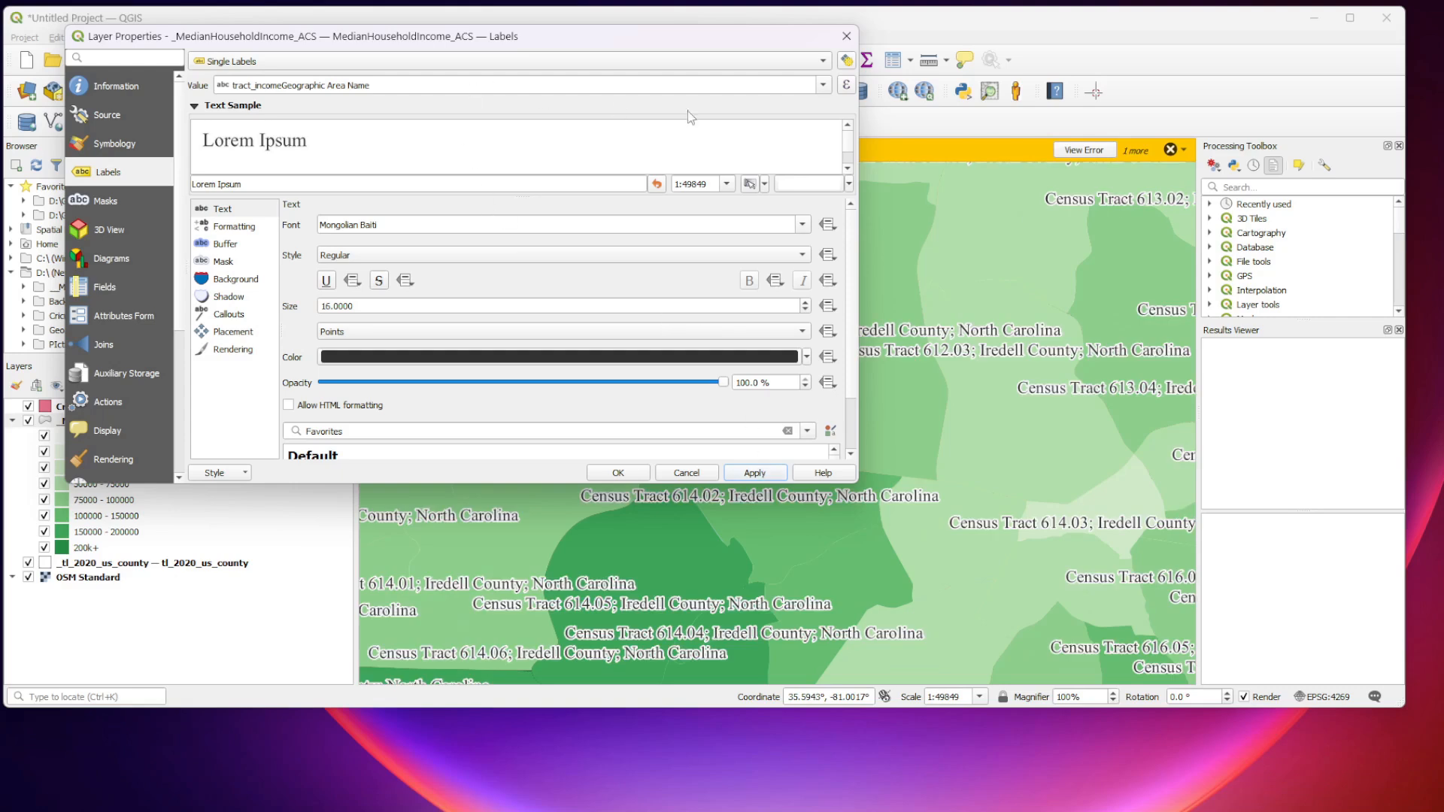
Label the income polygons with the tract_incomeEstimate!!Families!!Total field and apply it.
{"action": "left_click", "coordinate": [822, 86]}
{"action": "scroll", "coordinate": [677, 205], "scroll_direction": "down", "scroll_amount": 1}
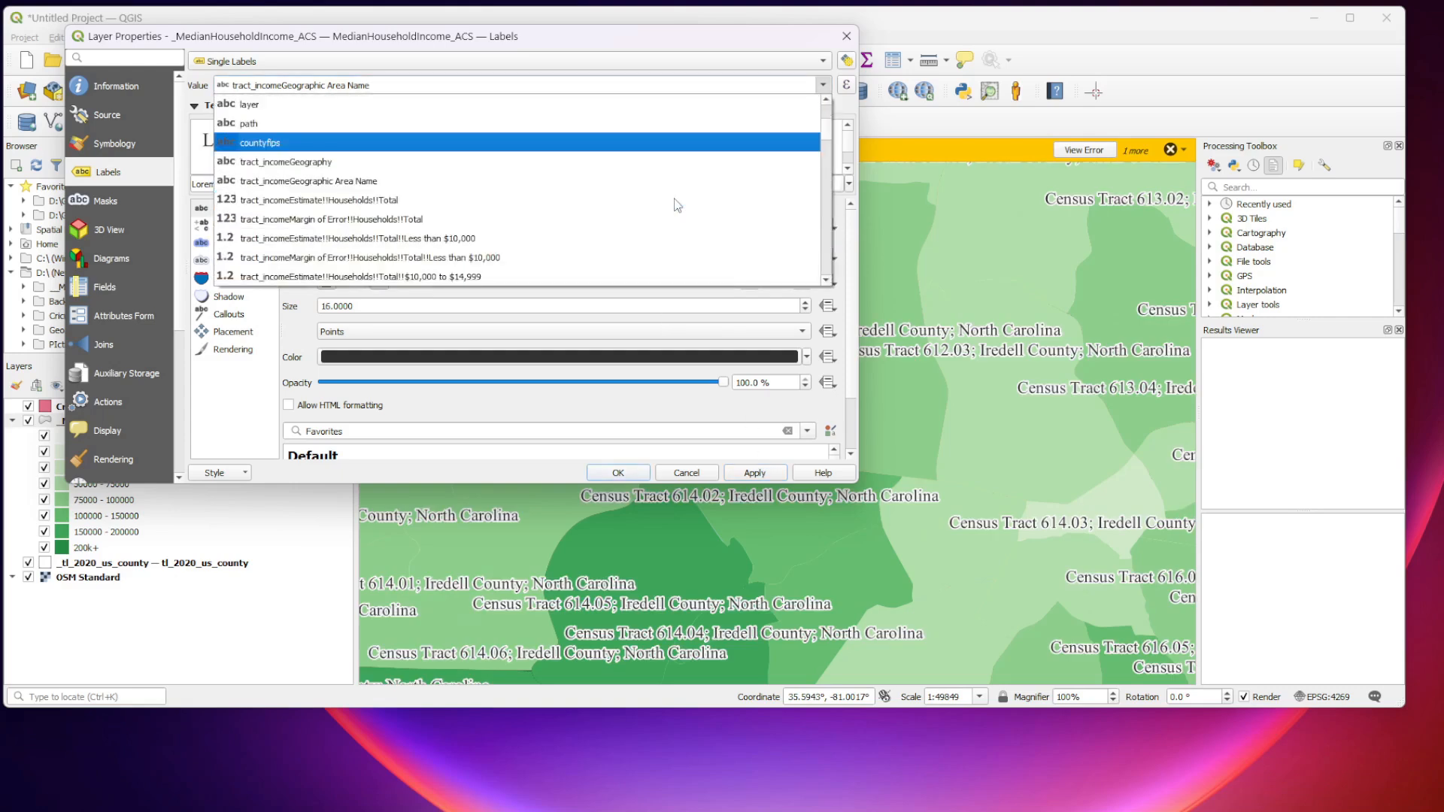
{"action": "scroll", "coordinate": [678, 206], "scroll_direction": "down", "scroll_amount": 1}
{"action": "scroll", "coordinate": [496, 241], "scroll_direction": "down", "scroll_amount": 6}
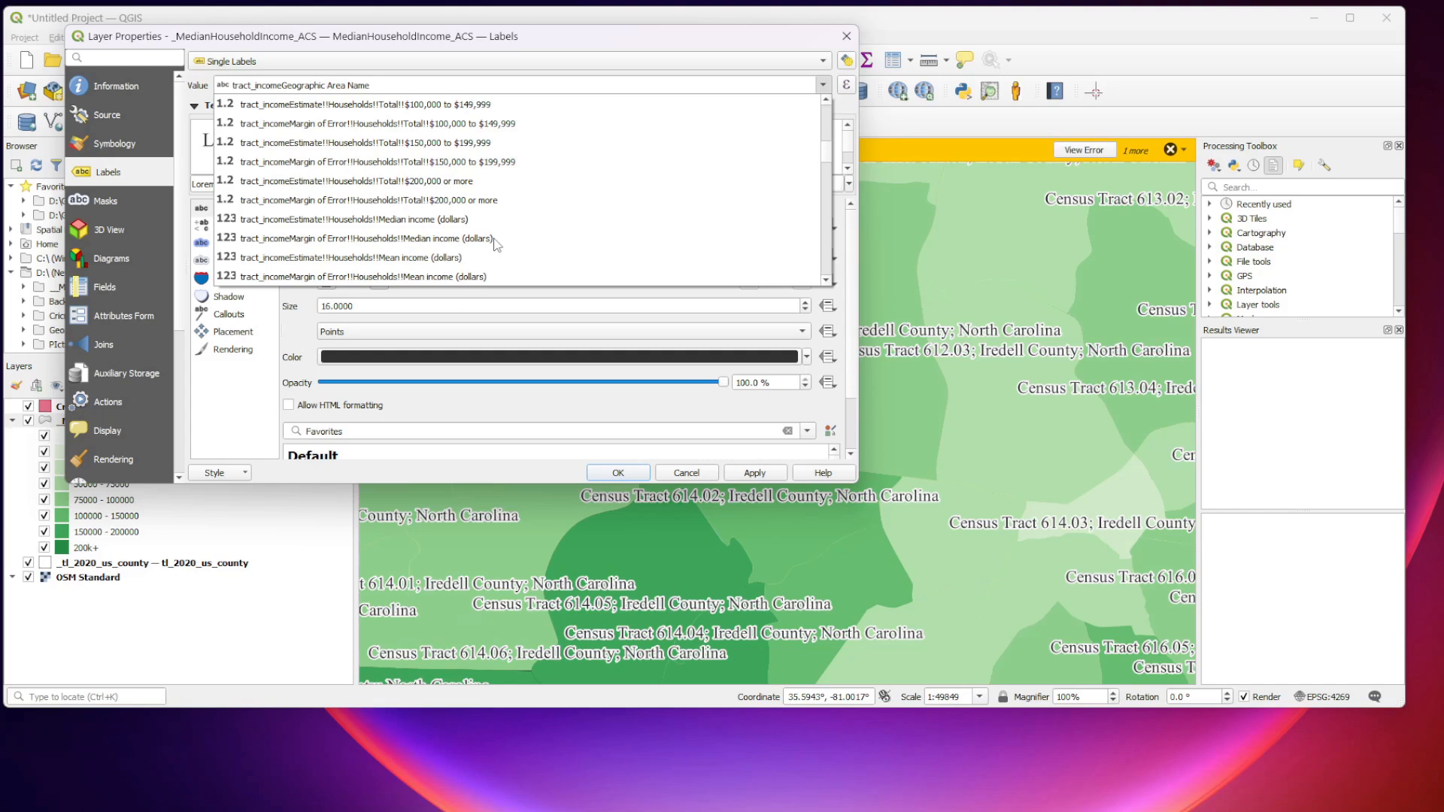
{"action": "scroll", "coordinate": [497, 244], "scroll_direction": "down", "scroll_amount": 1}
{"action": "scroll", "coordinate": [496, 244], "scroll_direction": "down", "scroll_amount": 4}
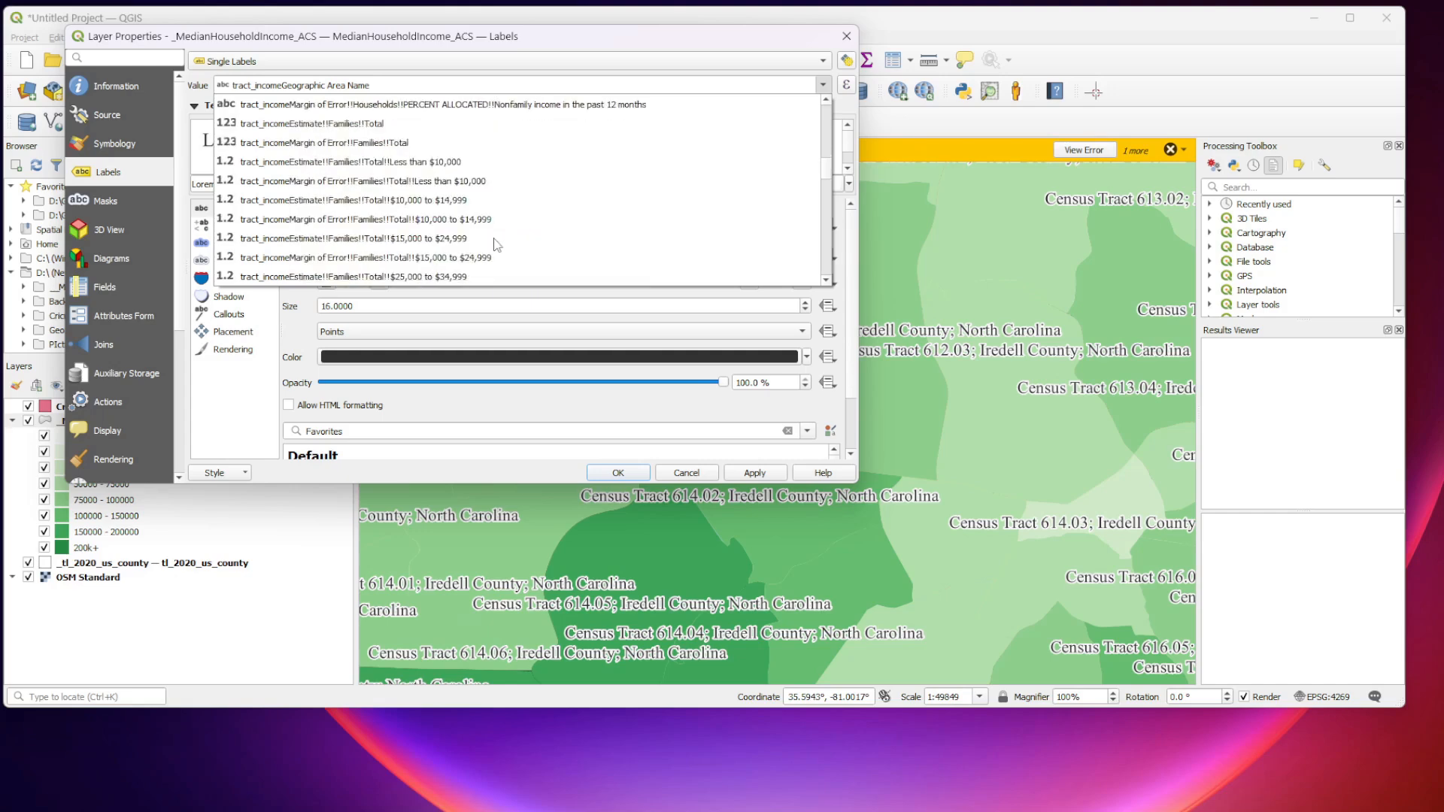
{"action": "left_click", "coordinate": [291, 124]}
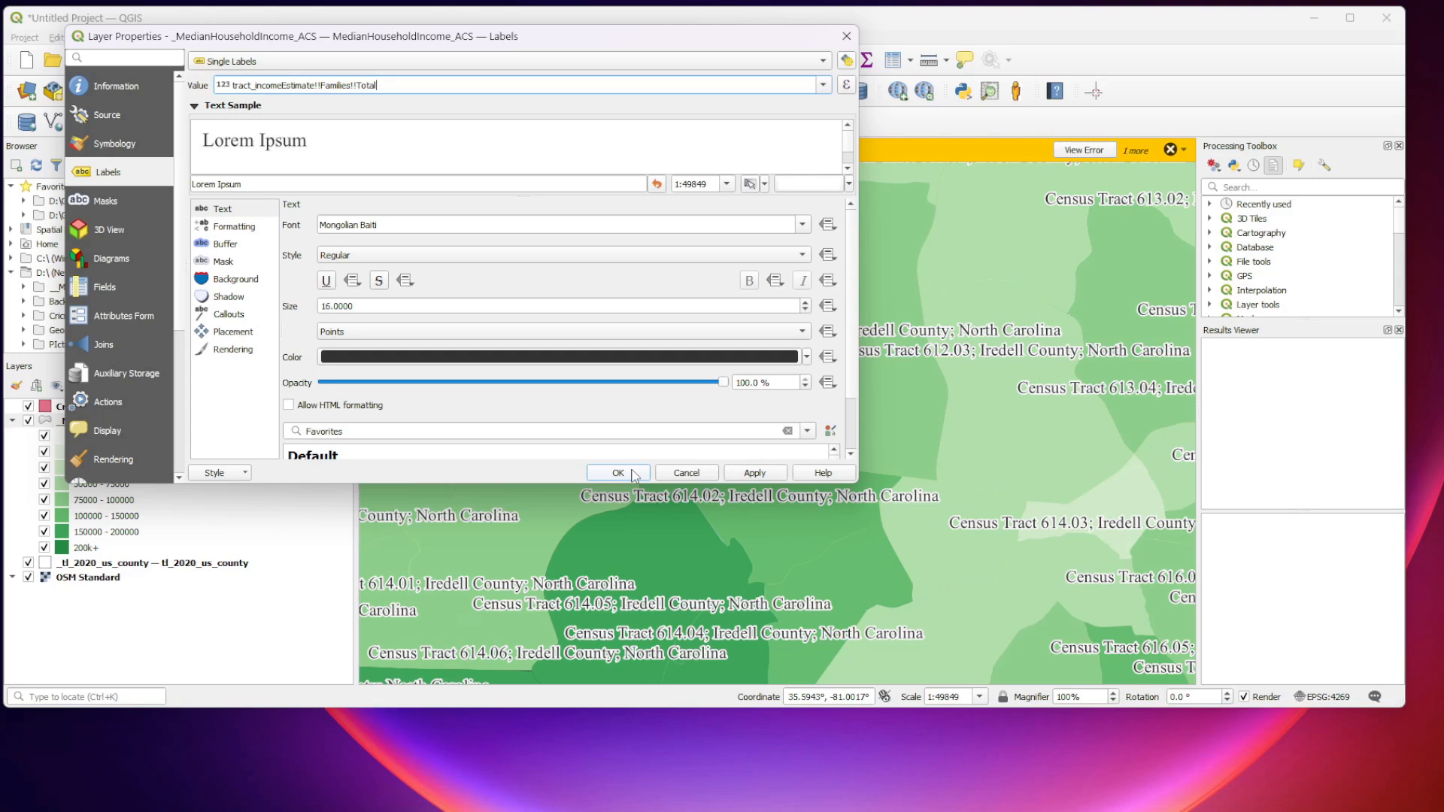
{"action": "left_click", "coordinate": [753, 476]}
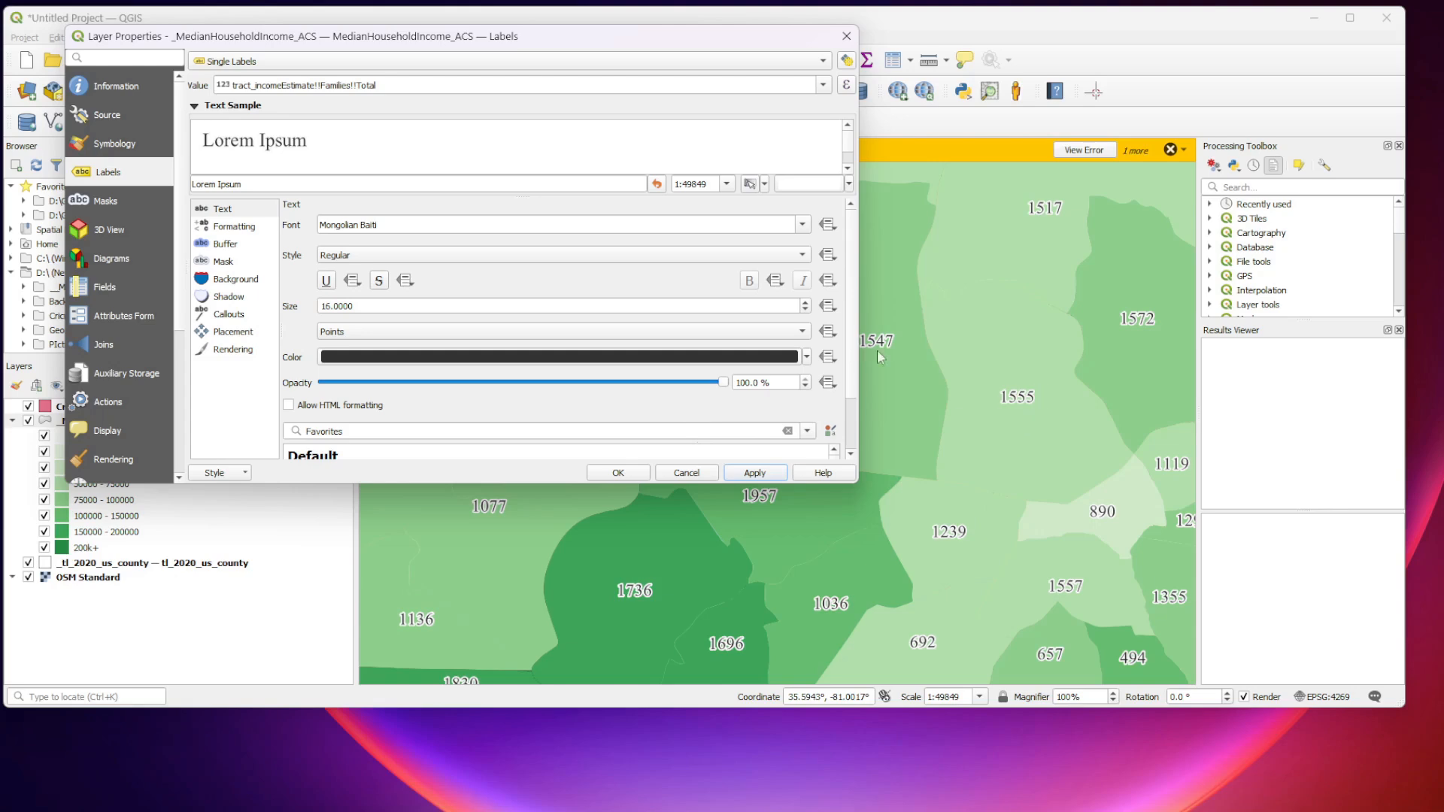
Set the income labels back to the CONCAT expression that formats household median income with a $ sign, and accept the layer properties.
{"action": "left_click", "coordinate": [821, 85]}
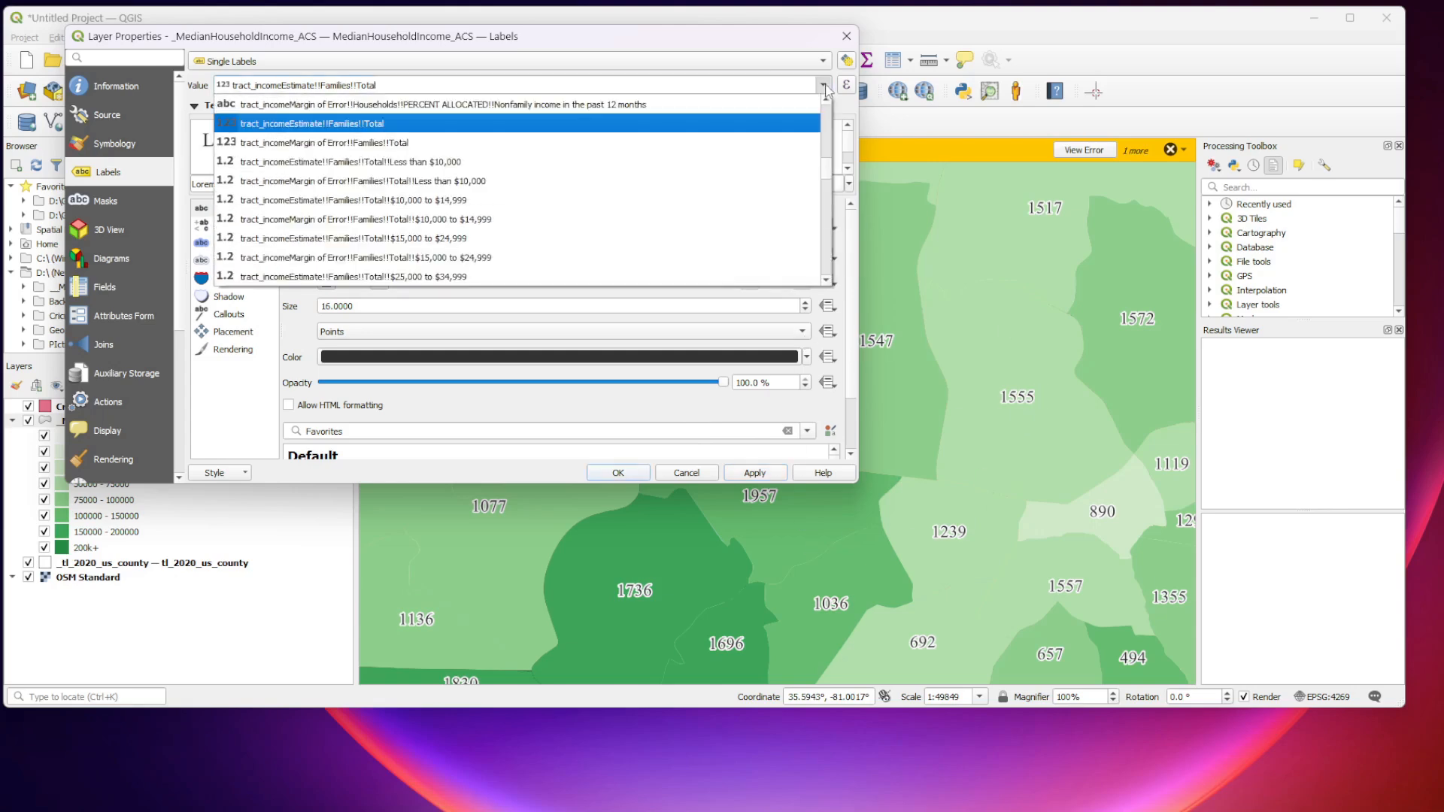
{"action": "scroll", "coordinate": [735, 165], "scroll_direction": "down", "scroll_amount": 15}
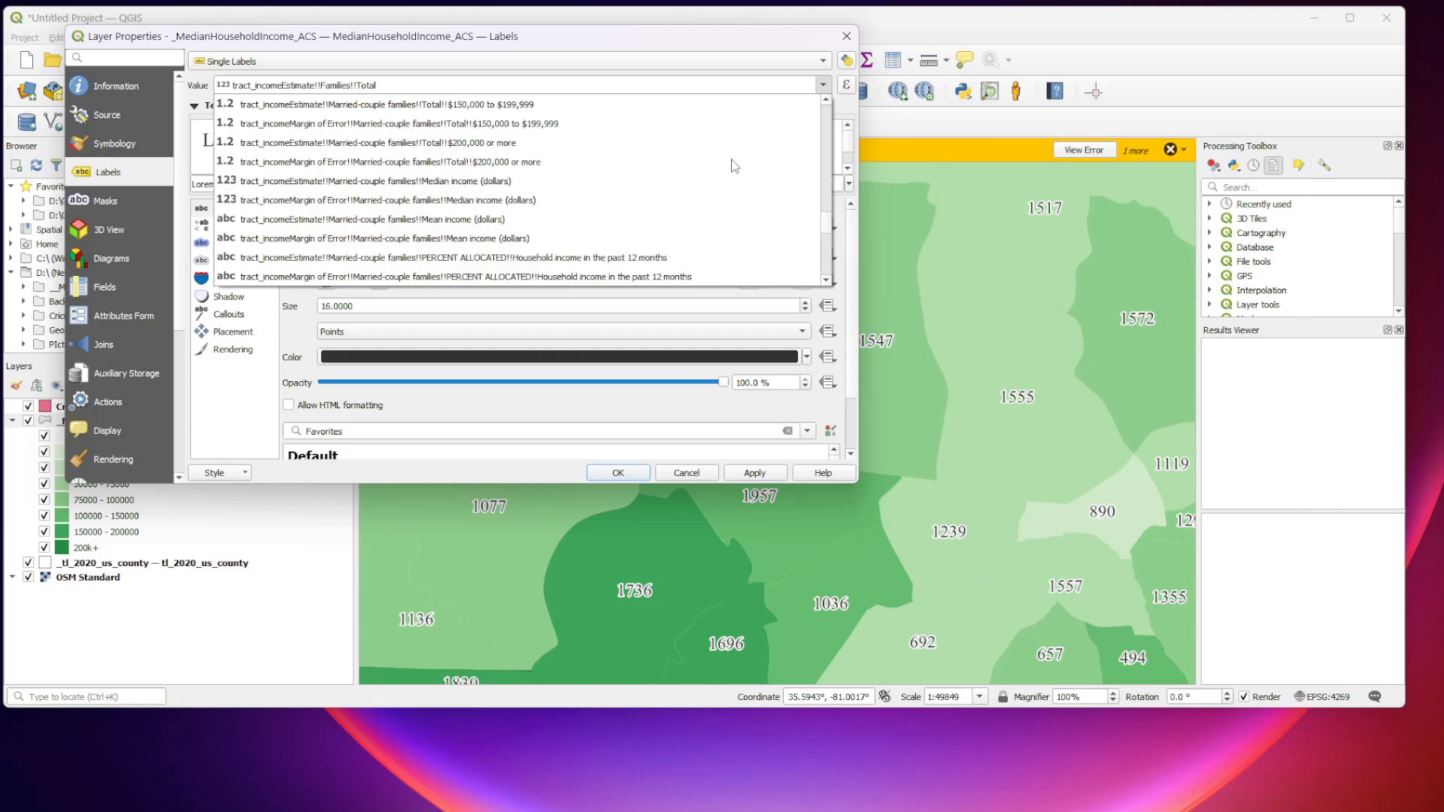
{"action": "scroll", "coordinate": [728, 168], "scroll_direction": "down", "scroll_amount": 10}
{"action": "left_click", "coordinate": [645, 259]}
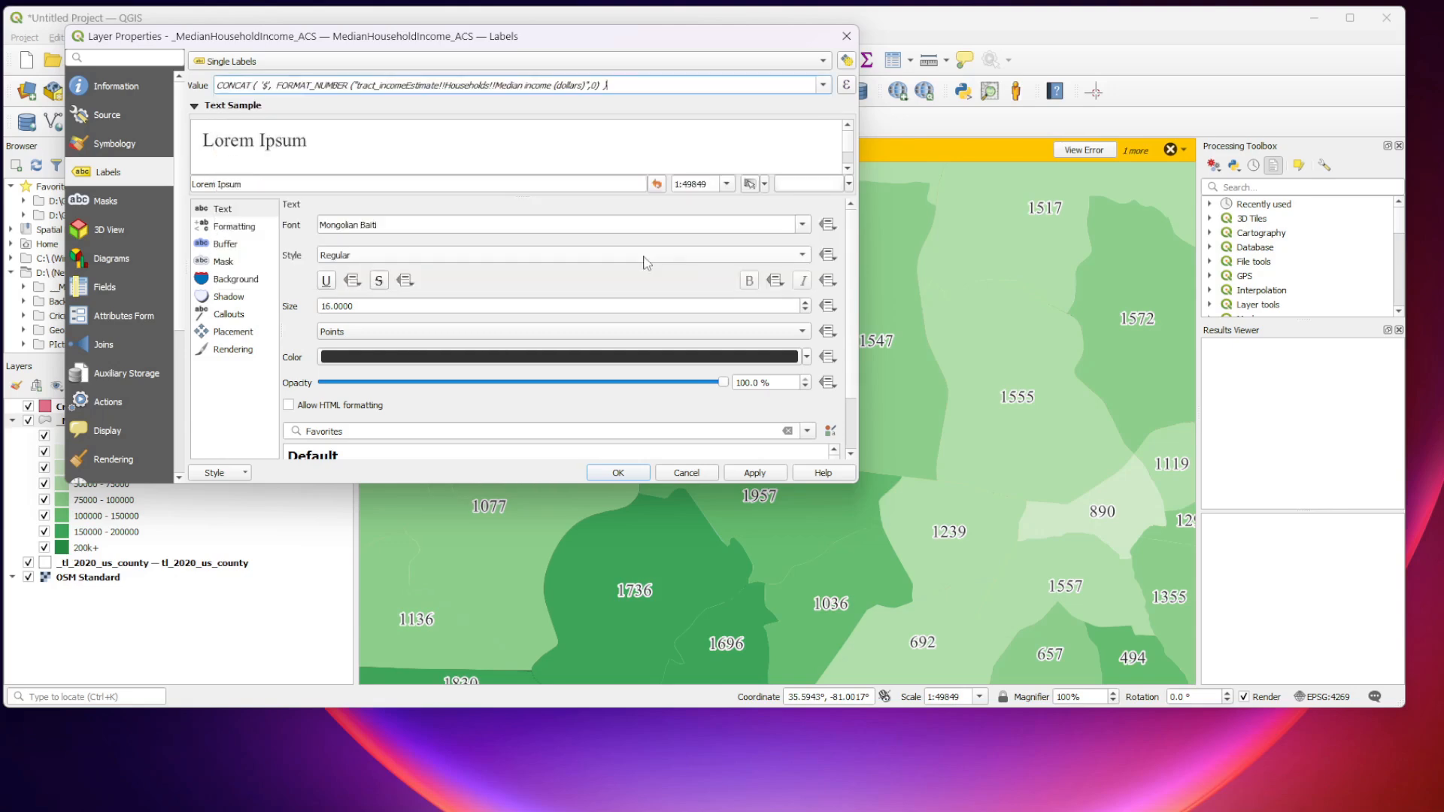
{"action": "left_click", "coordinate": [755, 472]}
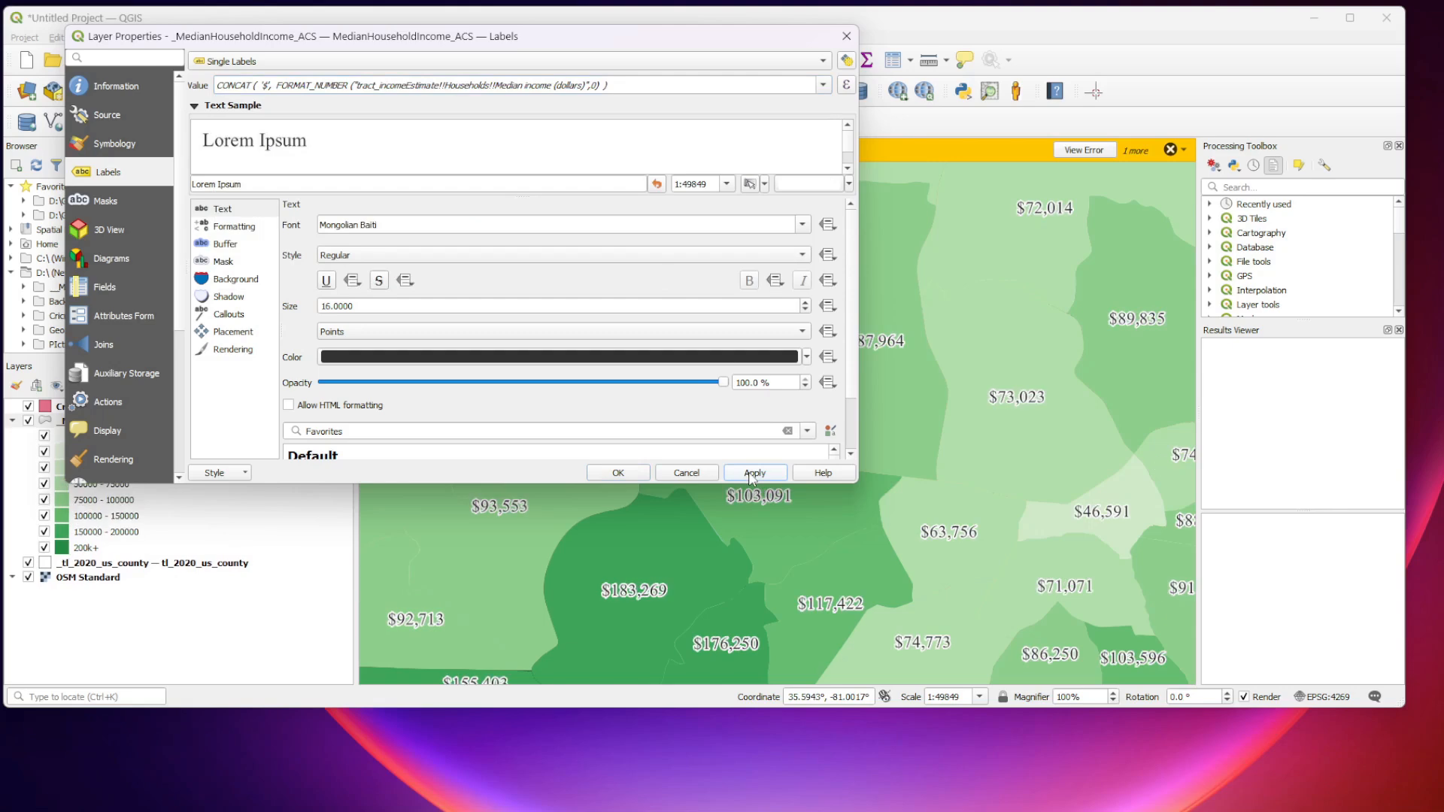
{"action": "left_click", "coordinate": [601, 476]}
Review the text, buffer and scale-dependent rendering settings of the CreatingPolygons labels at Lake Lure, then close the layer properties.
{"action": "scroll", "coordinate": [630, 442], "scroll_direction": "down", "scroll_amount": 1}
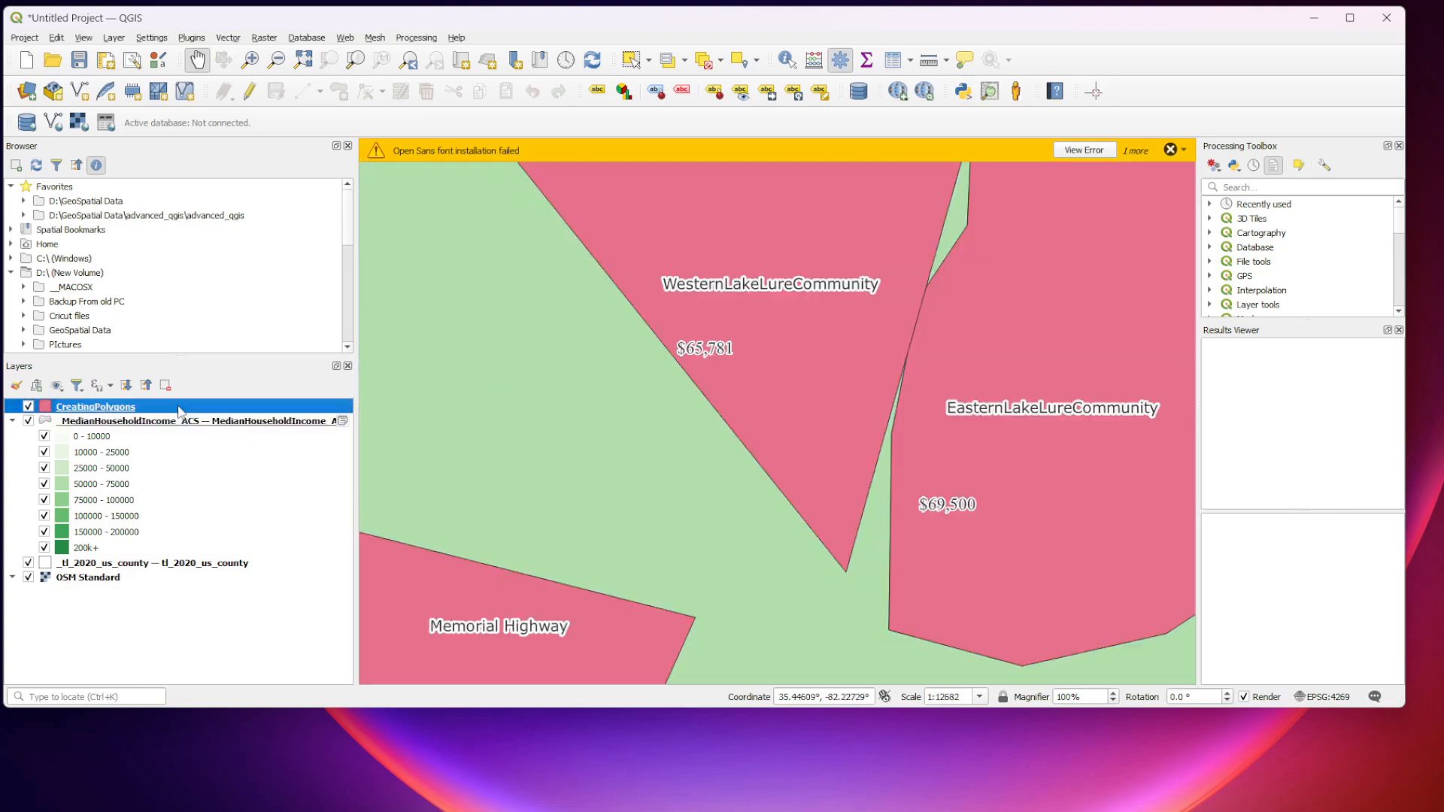
{"action": "right_click", "coordinate": [179, 411]}
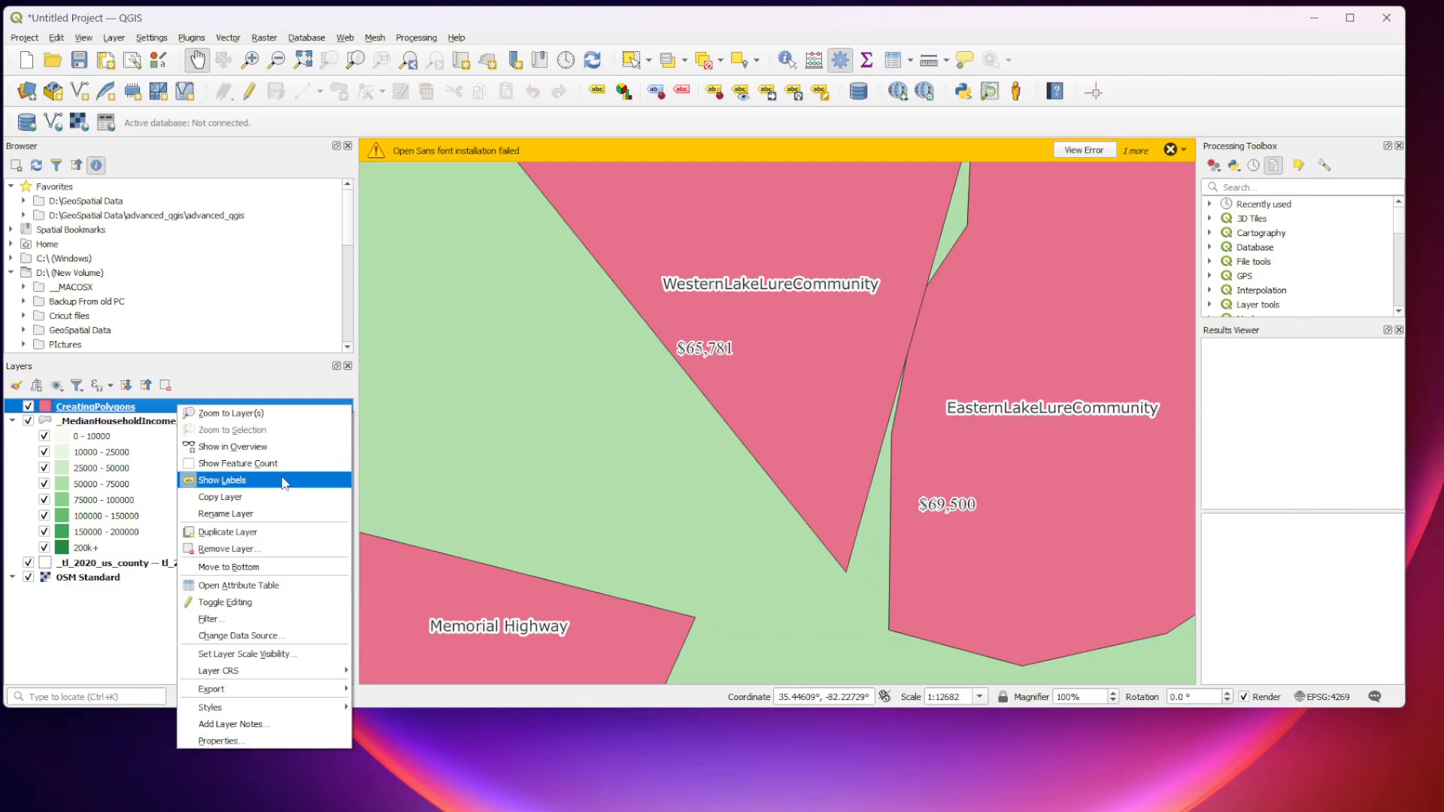
{"action": "left_click", "coordinate": [271, 741]}
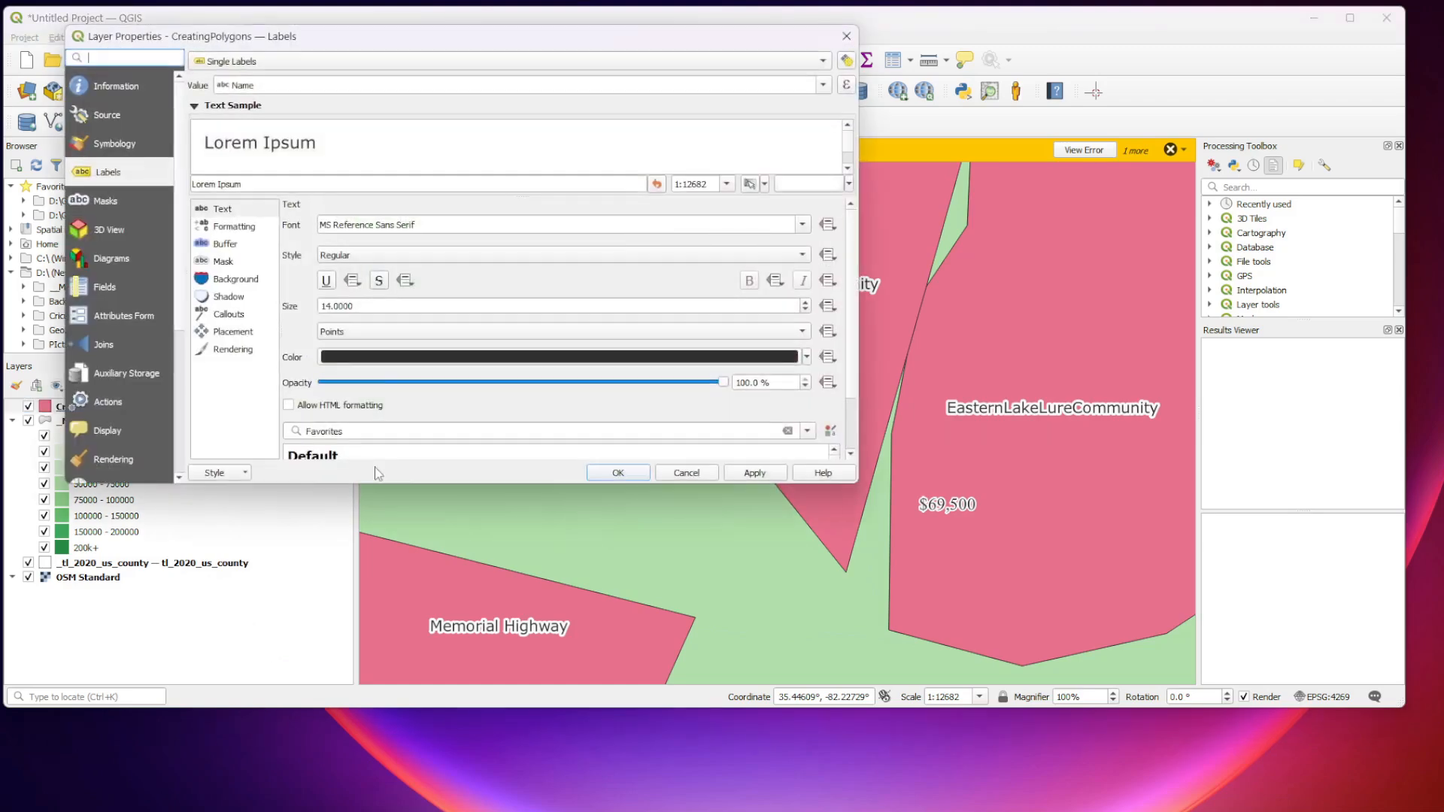
{"action": "left_click_drag", "start_coordinate": [475, 44], "coordinate": [412, 68]}
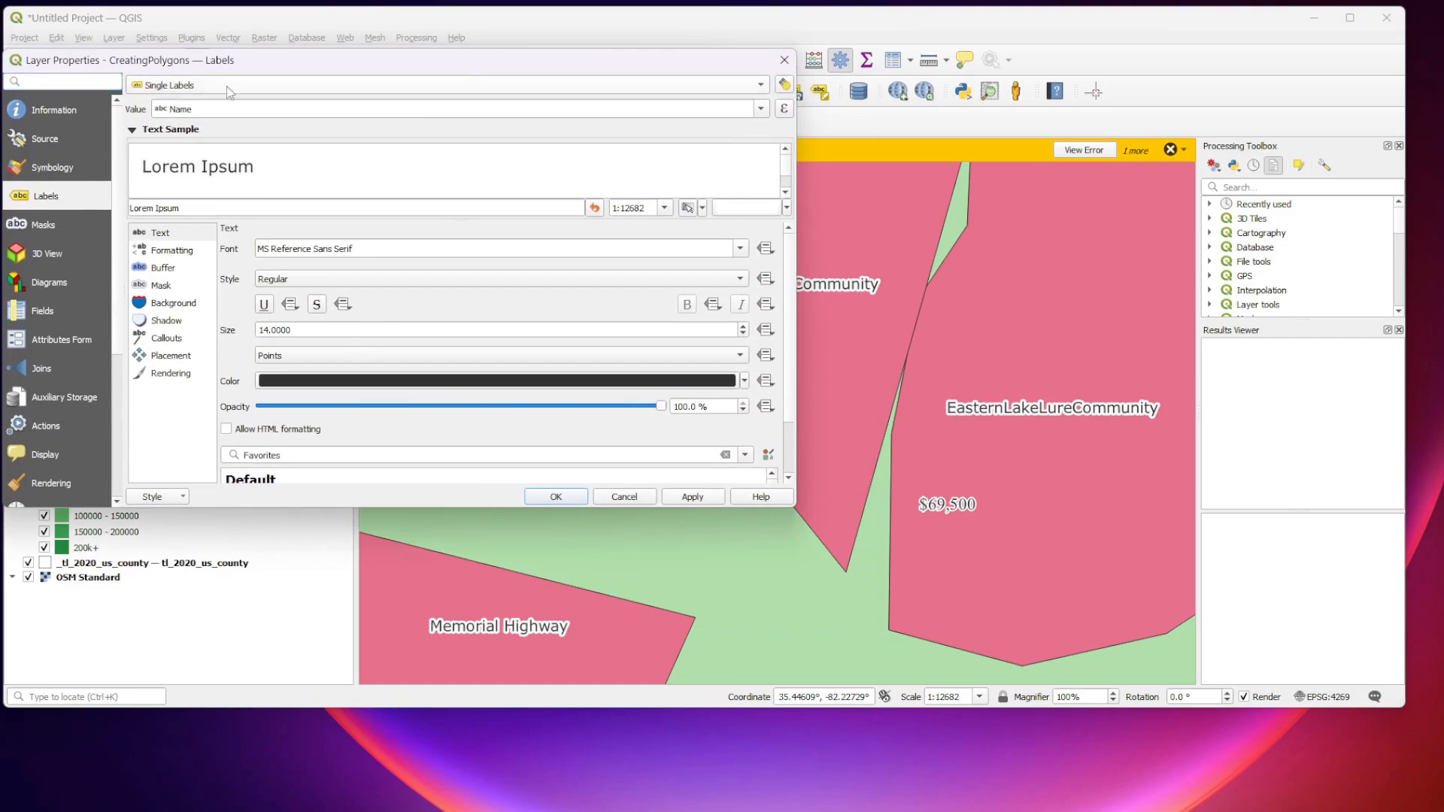
{"action": "left_click", "coordinate": [168, 236]}
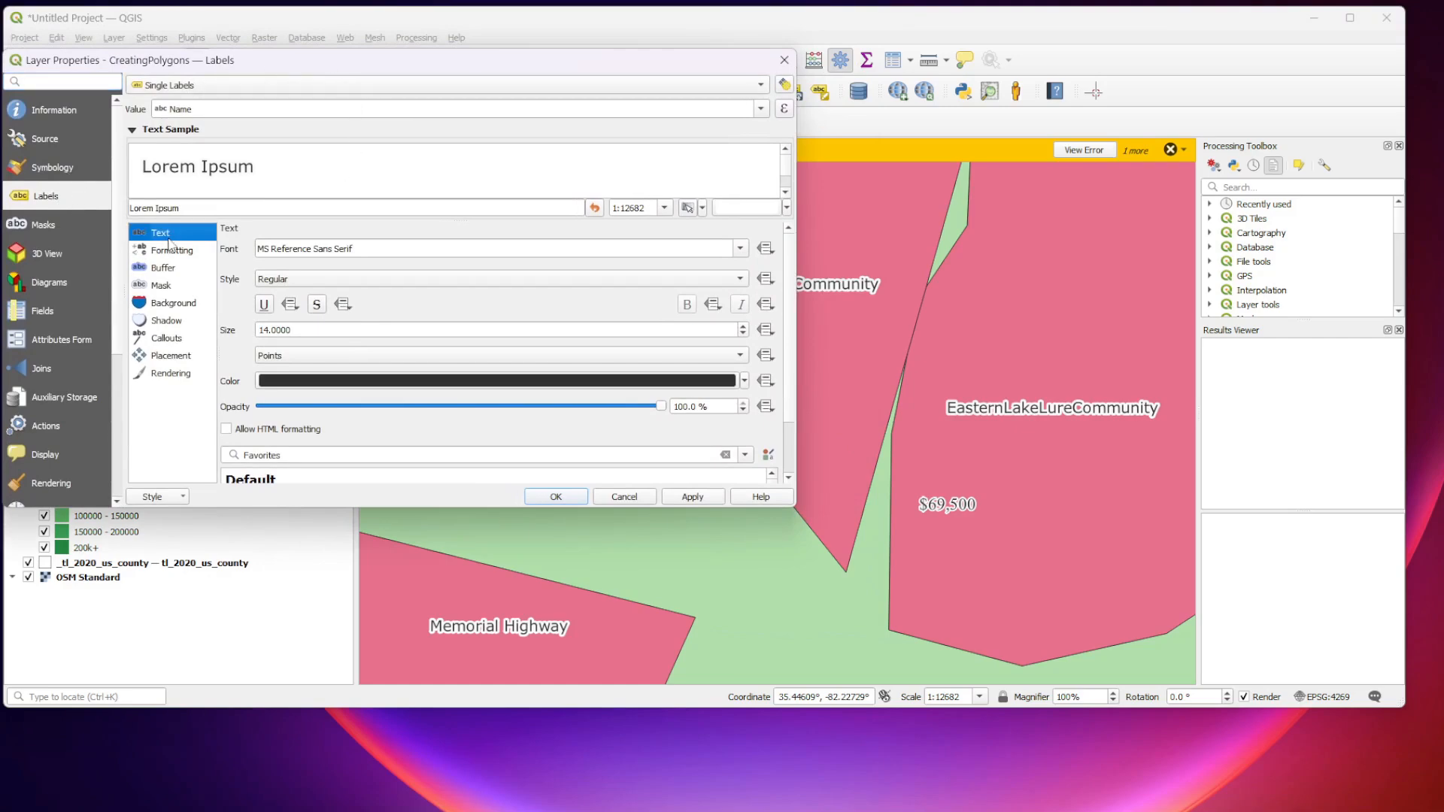
{"action": "left_click", "coordinate": [194, 269]}
{"action": "left_click", "coordinate": [176, 378]}
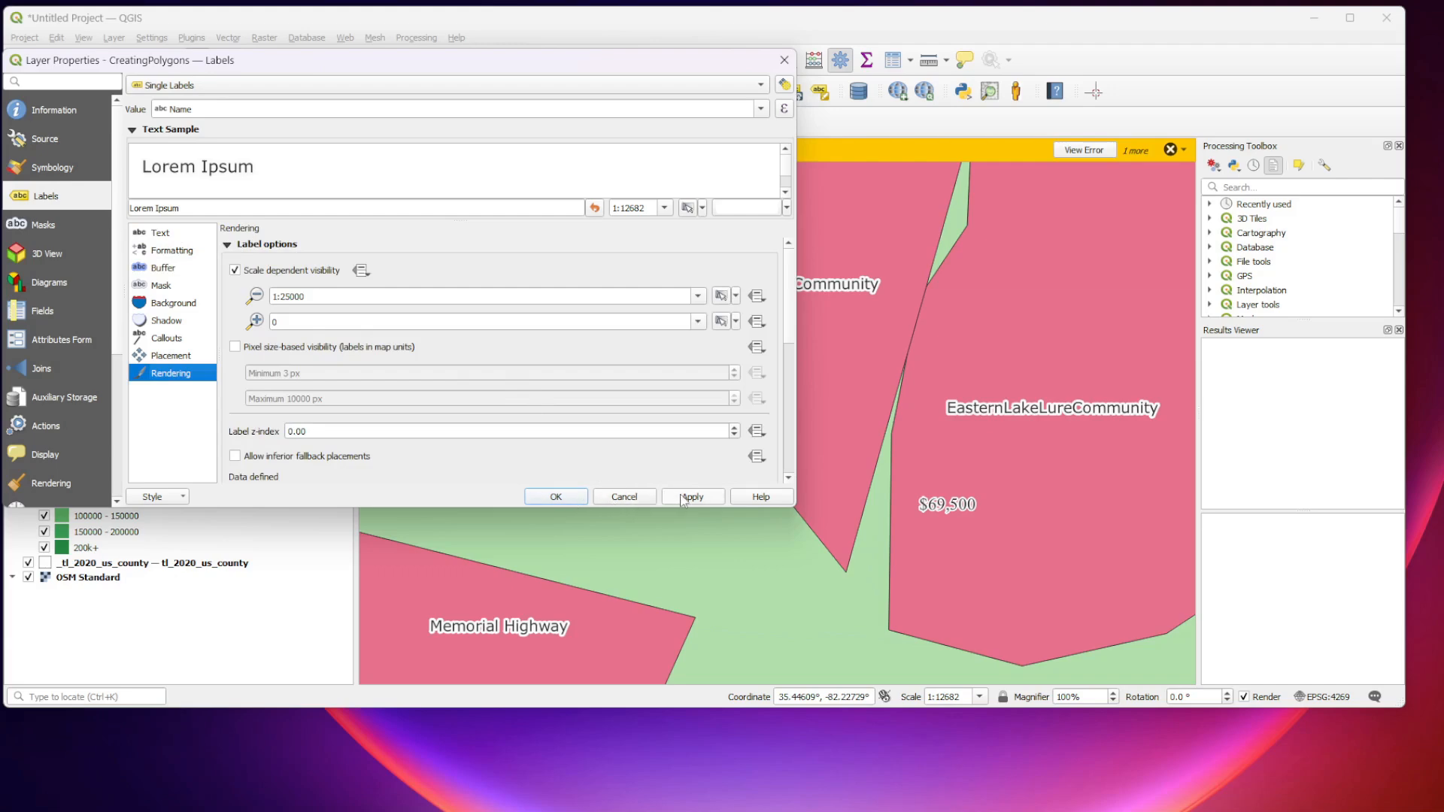
{"action": "left_click", "coordinate": [557, 495]}
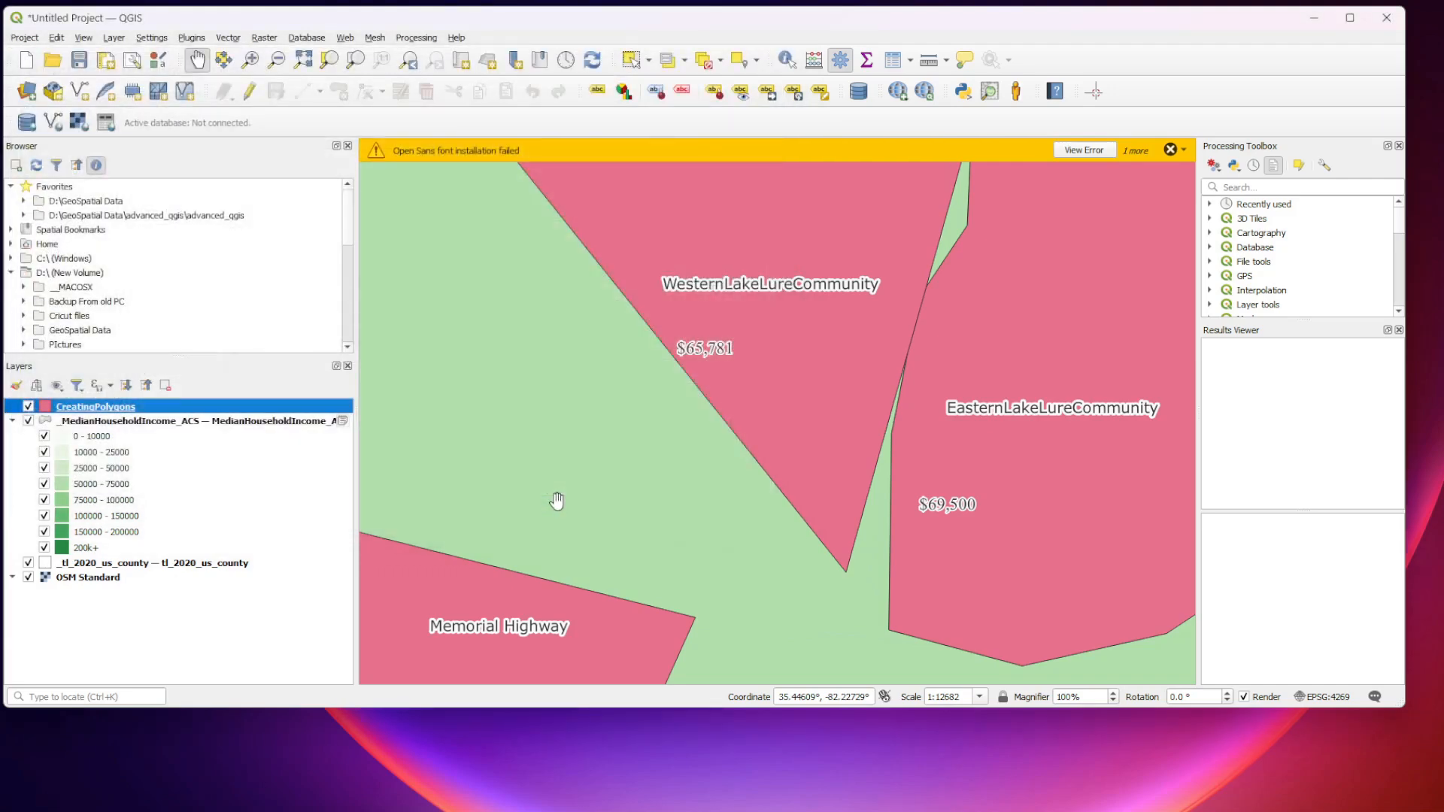